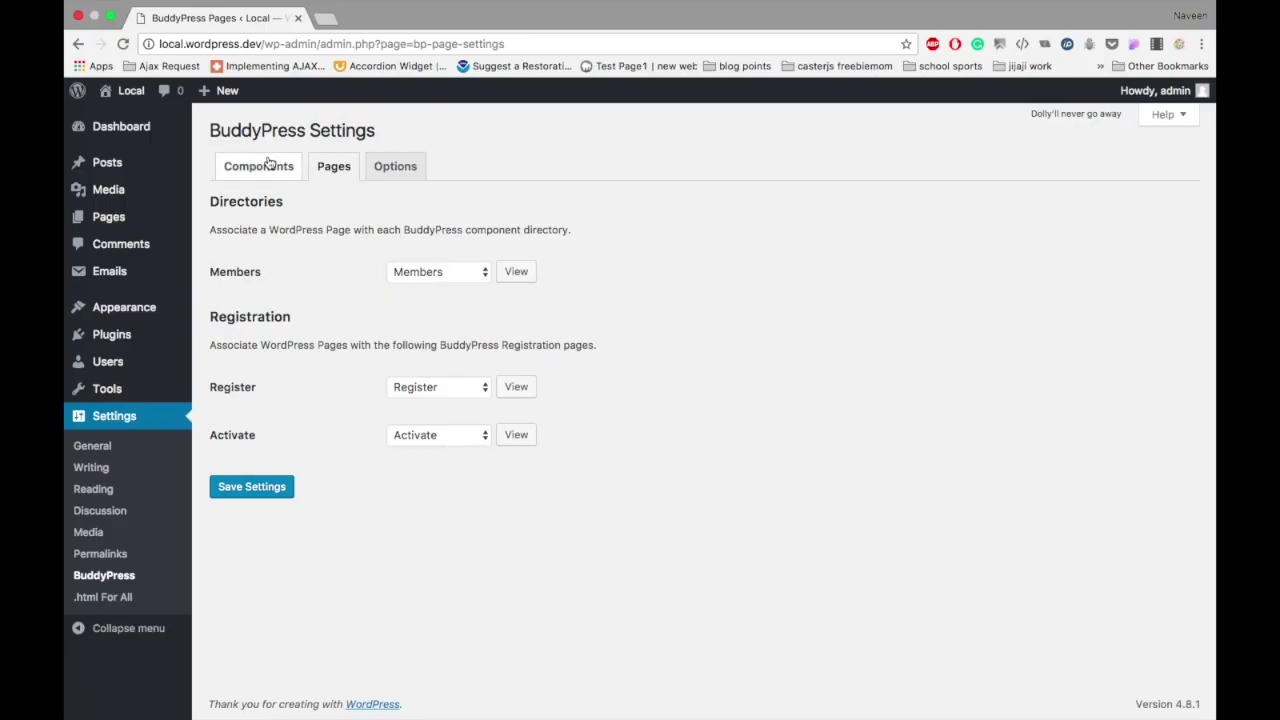
Step: Review the BuddyPress Components and Pages settings, then open the Members directory page in a new tab
{"action": "left_click", "coordinate": [268, 164]}
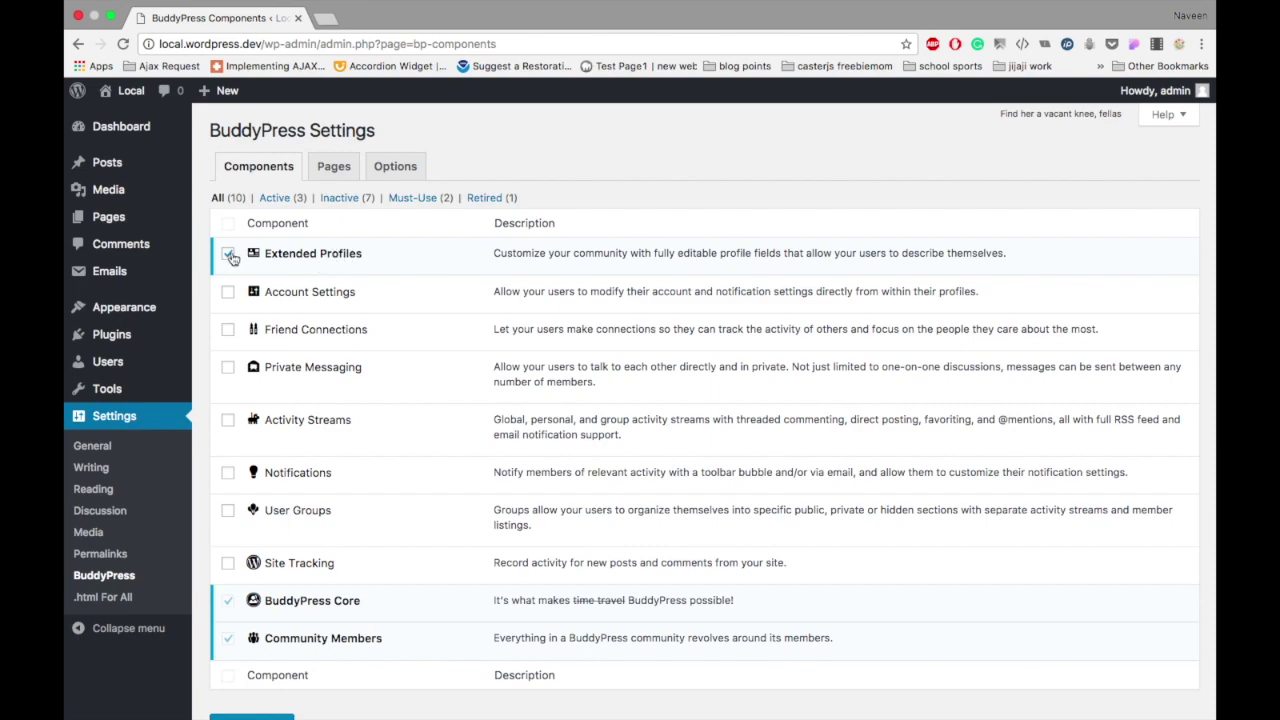
{"action": "left_click", "coordinate": [334, 167]}
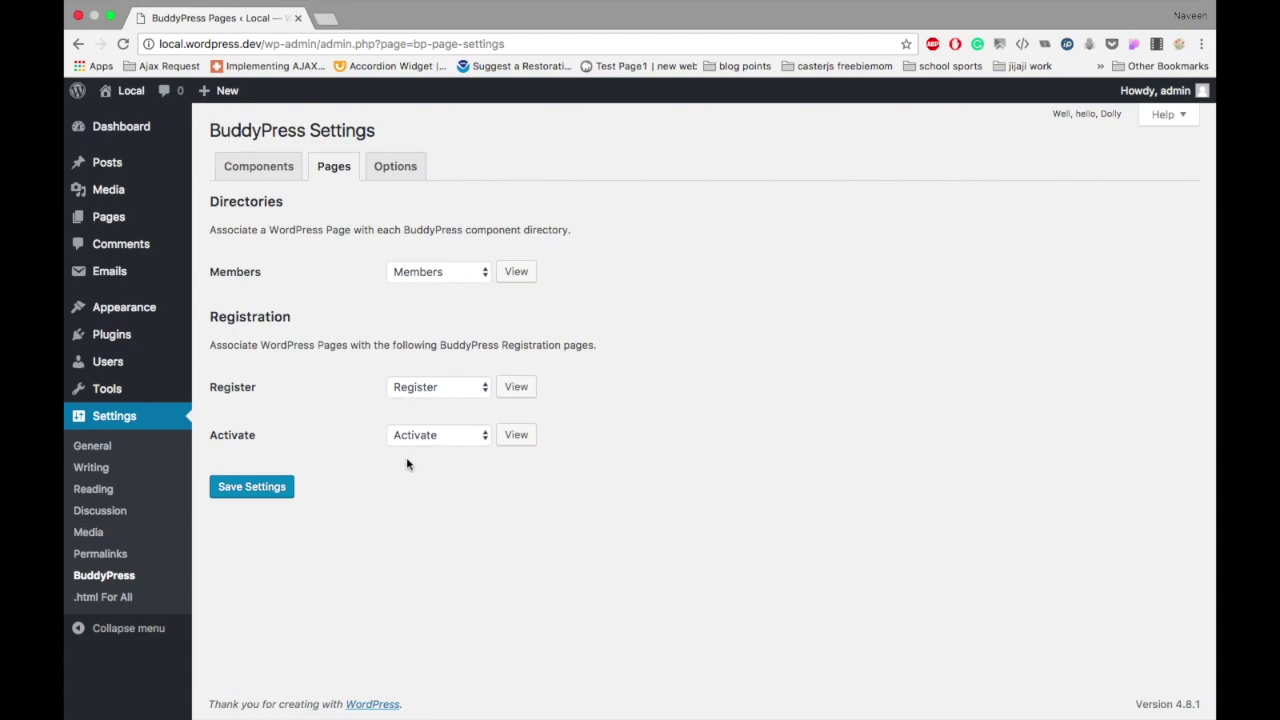
{"action": "left_click", "coordinate": [407, 172]}
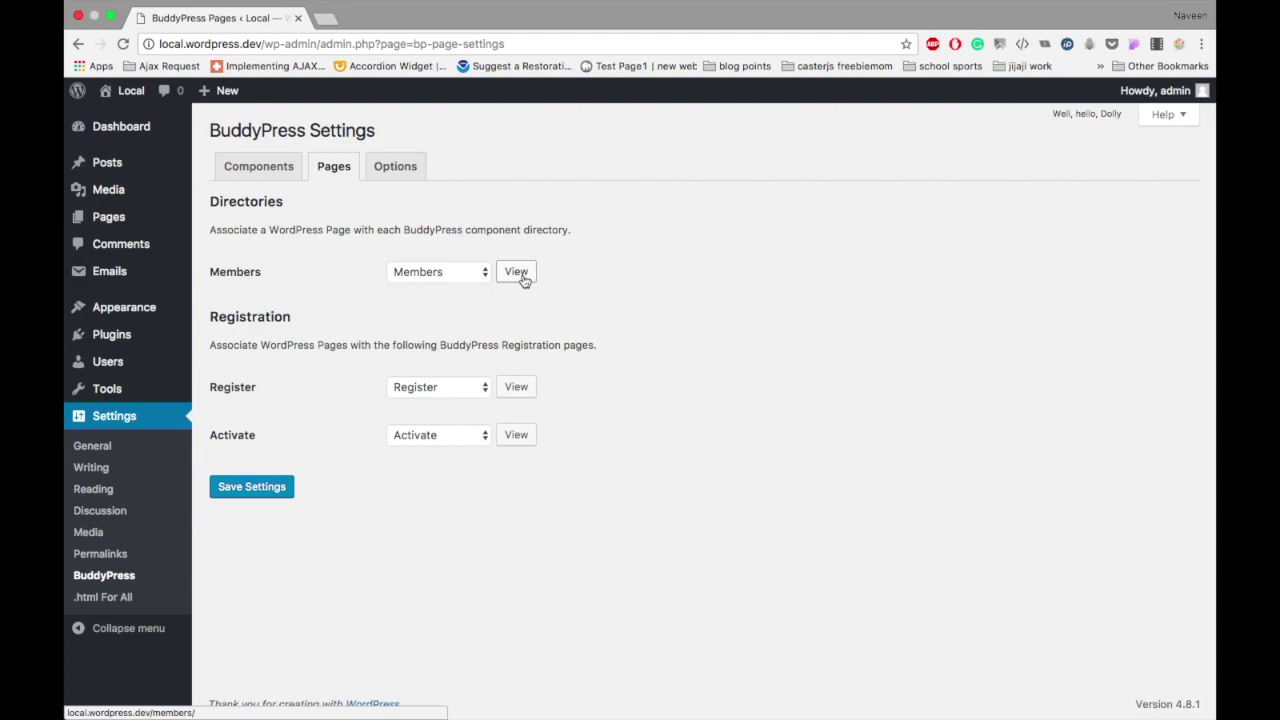
{"action": "left_click", "coordinate": [520, 278]}
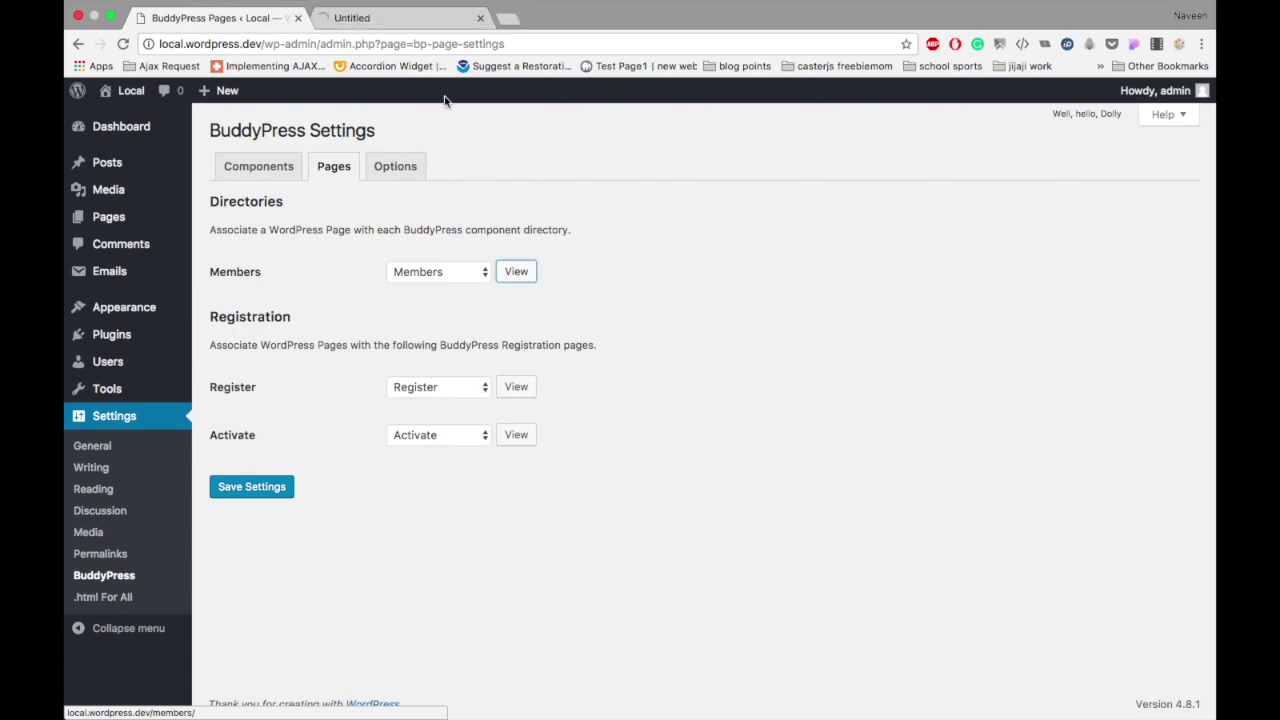
Step: On the Members directory, sort members Alphabetically, then switch back to Last Active
{"action": "left_click", "coordinate": [393, 20]}
{"action": "scroll", "coordinate": [327, 449], "scroll_direction": "down", "scroll_amount": 1}
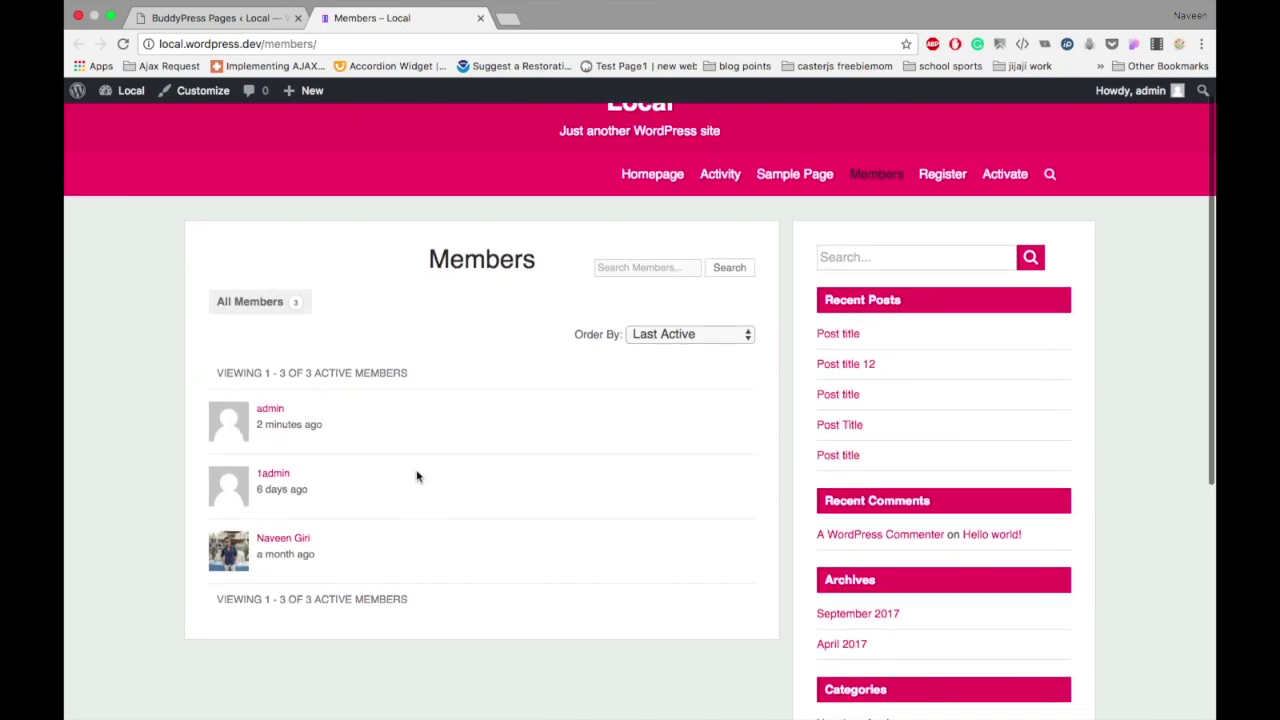
{"action": "left_click", "coordinate": [688, 336]}
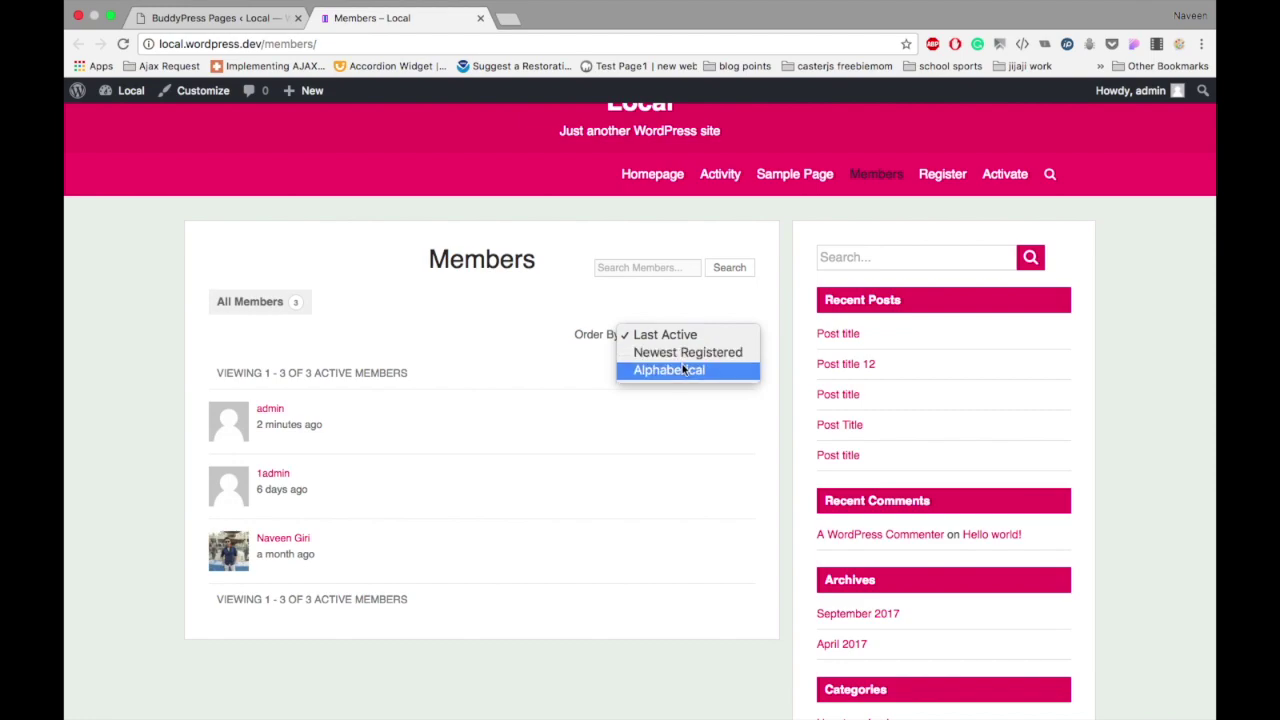
{"action": "left_click", "coordinate": [683, 369]}
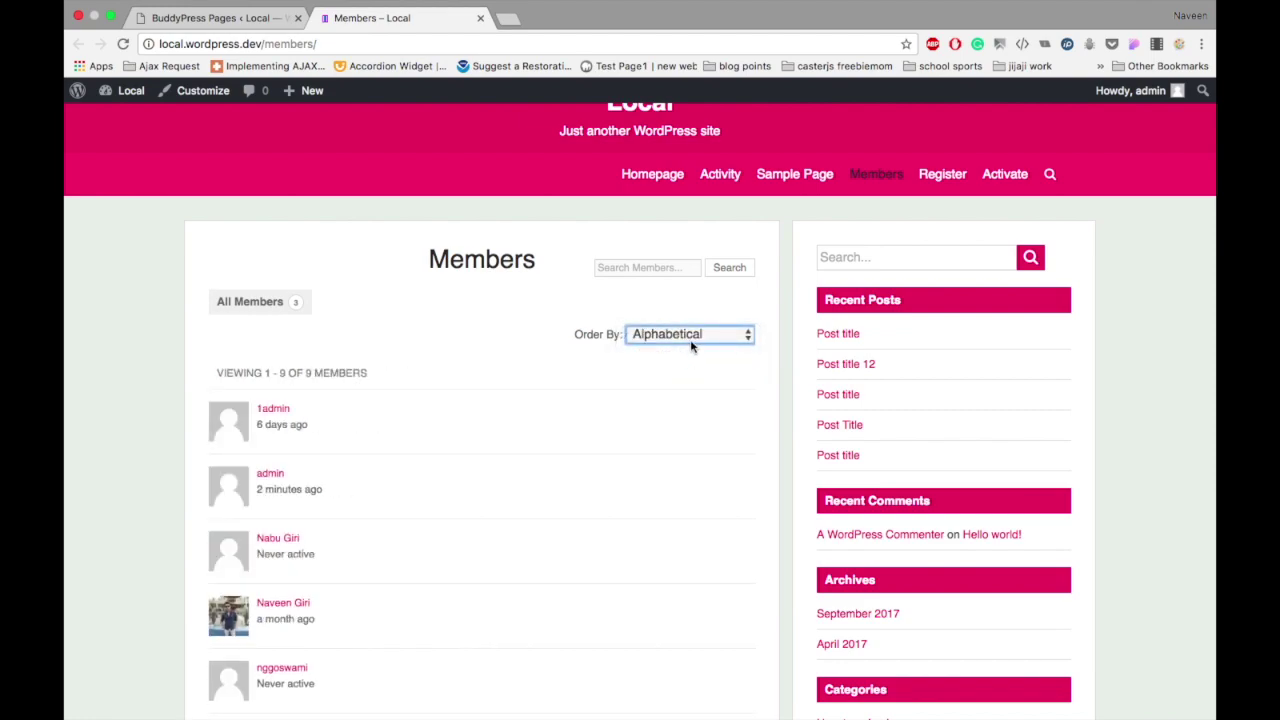
{"action": "left_click", "coordinate": [687, 336]}
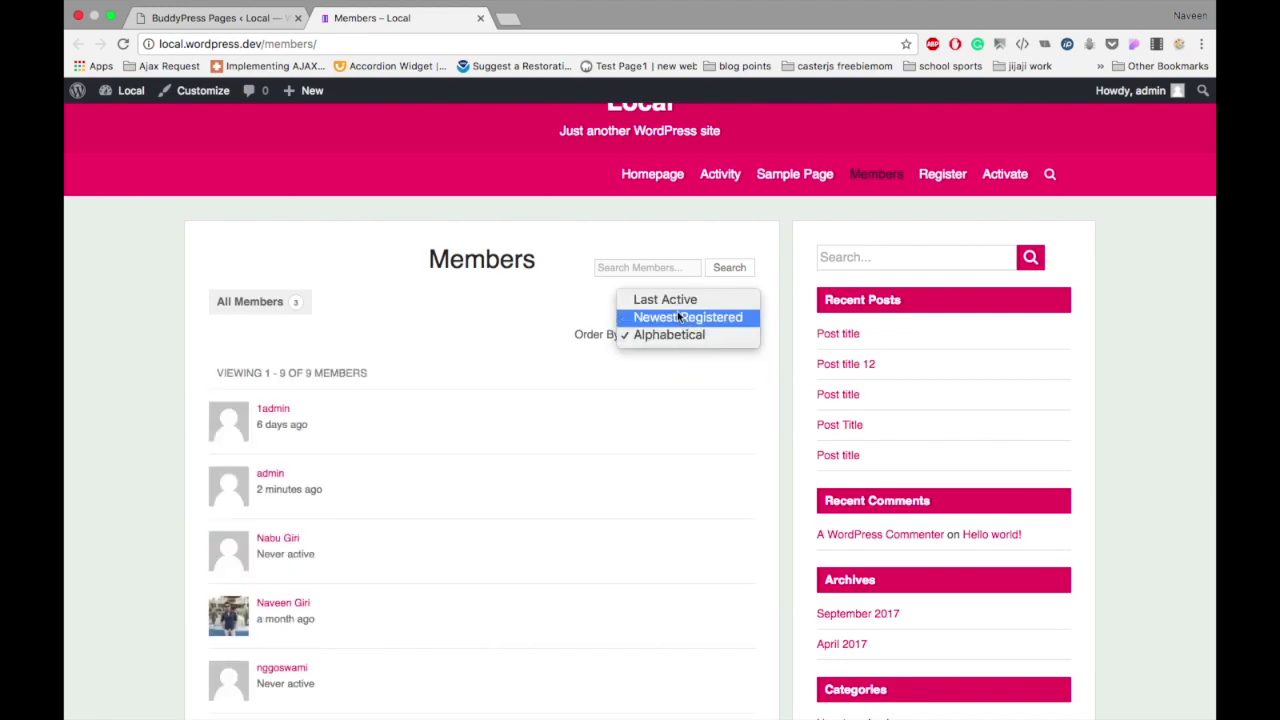
{"action": "left_click", "coordinate": [673, 302]}
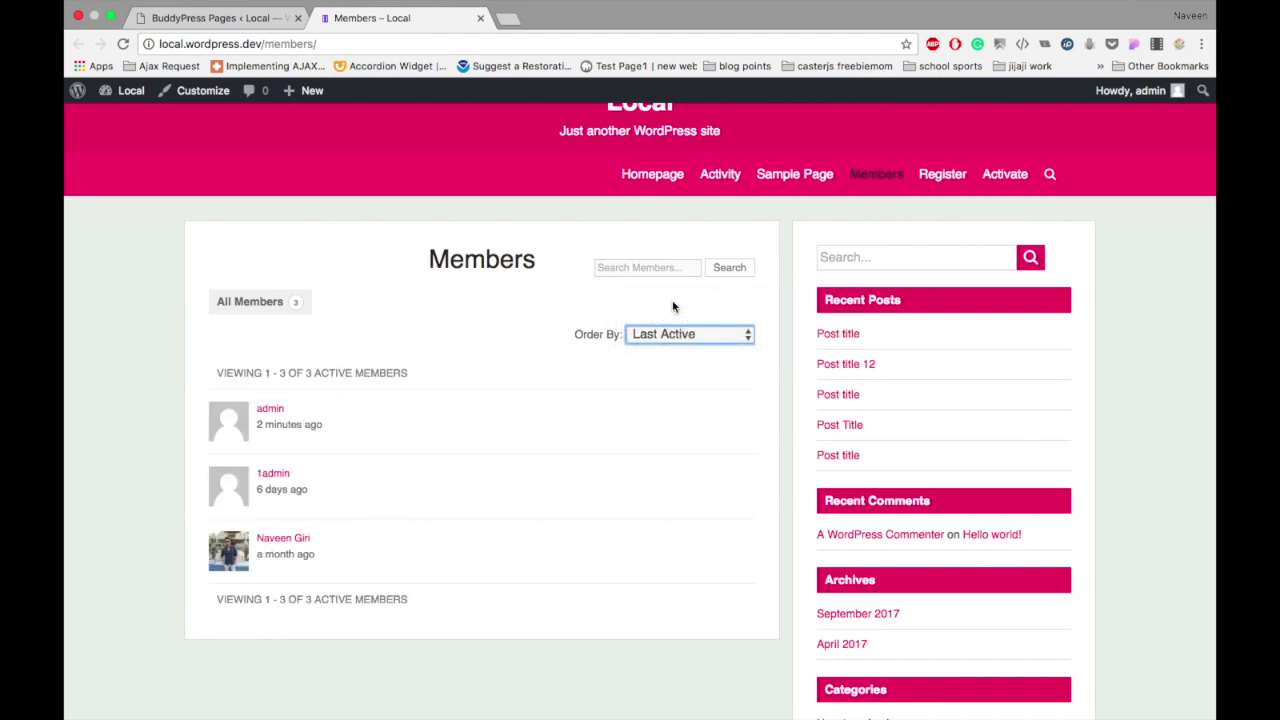
Step: From the BuddyPress Pages settings, open the Register page in a new tab
{"action": "scroll", "coordinate": [480, 260], "scroll_direction": "up", "scroll_amount": 1}
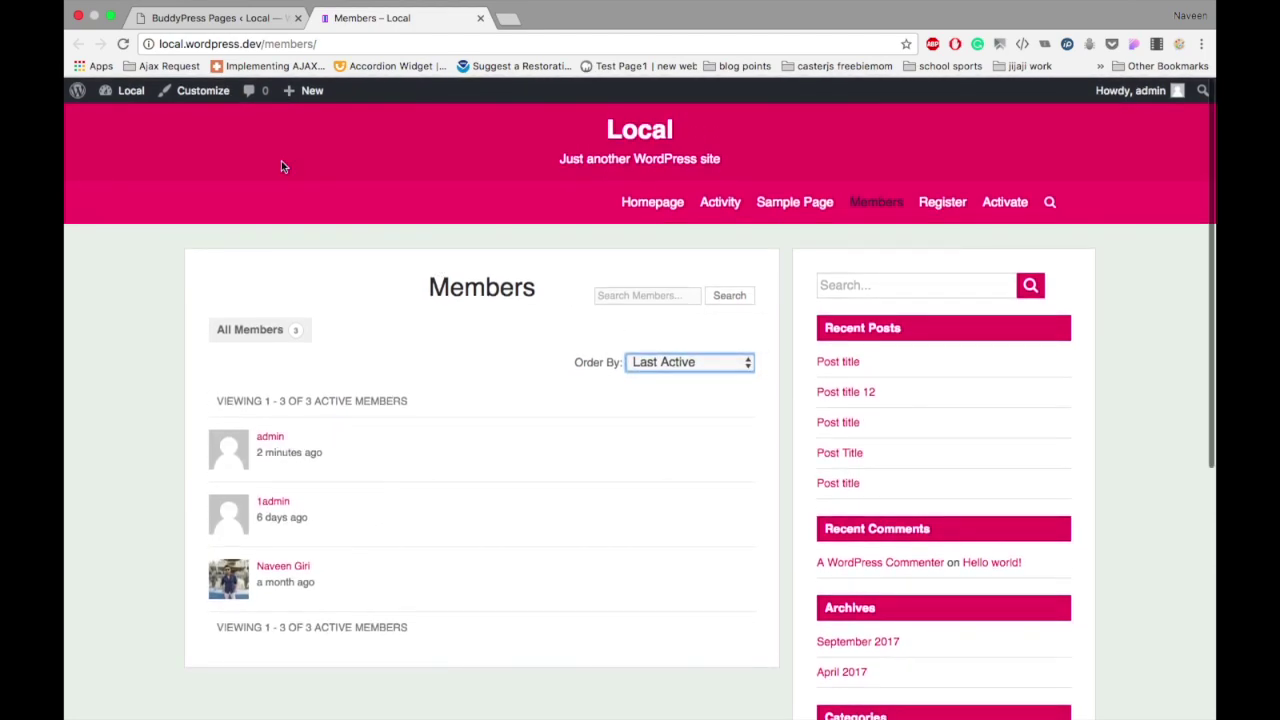
{"action": "left_click", "coordinate": [205, 28]}
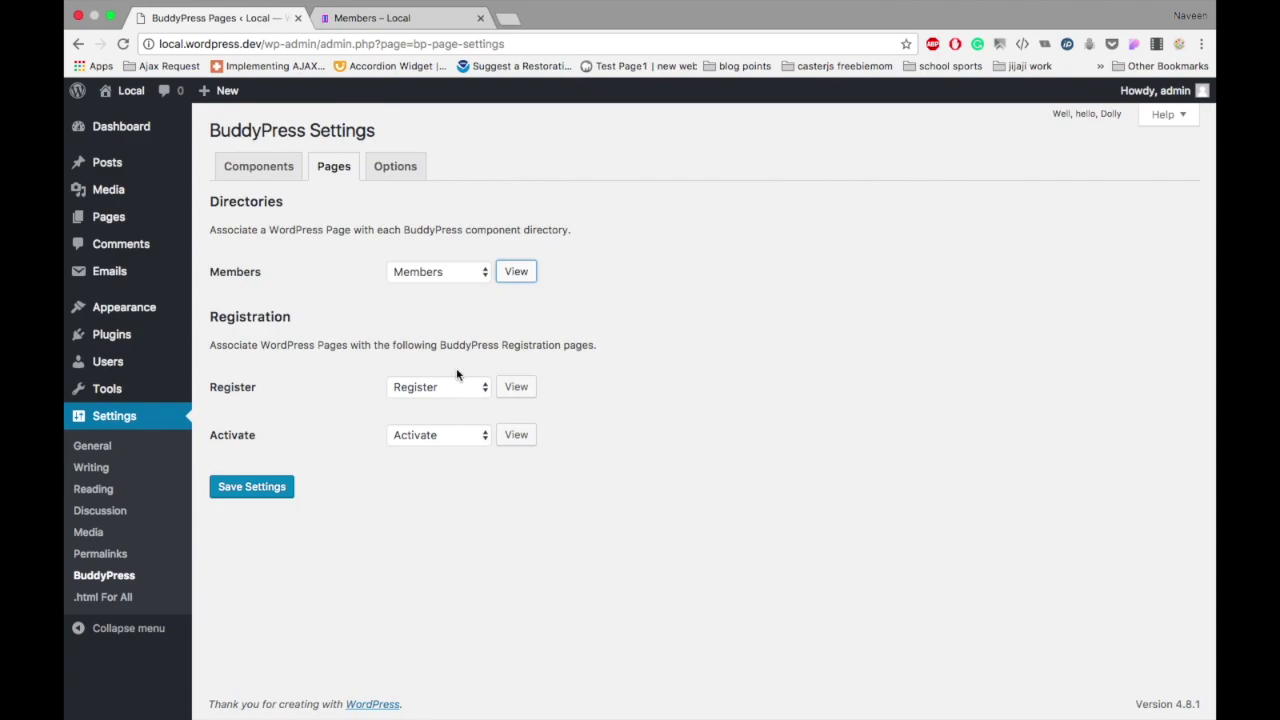
{"action": "left_click", "coordinate": [518, 386]}
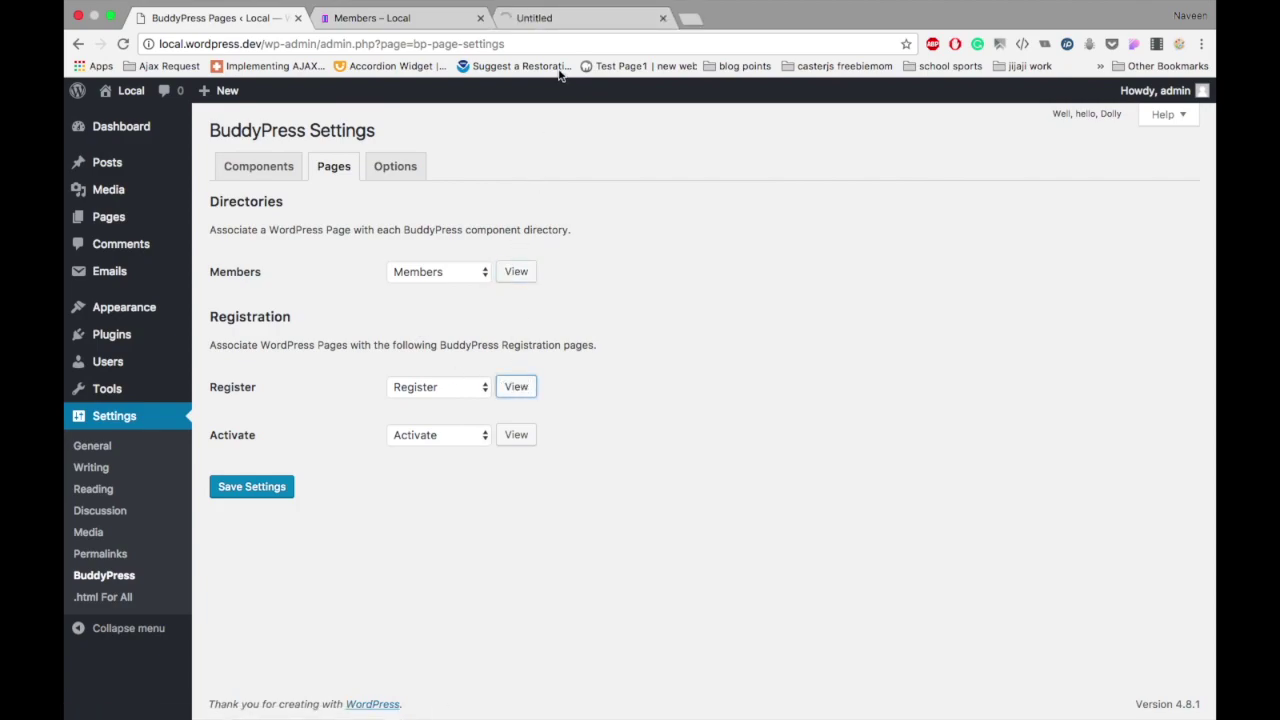
Step: Close the extra front-page tab and open the login page in a separate SessionBox session
{"action": "left_click", "coordinate": [543, 18]}
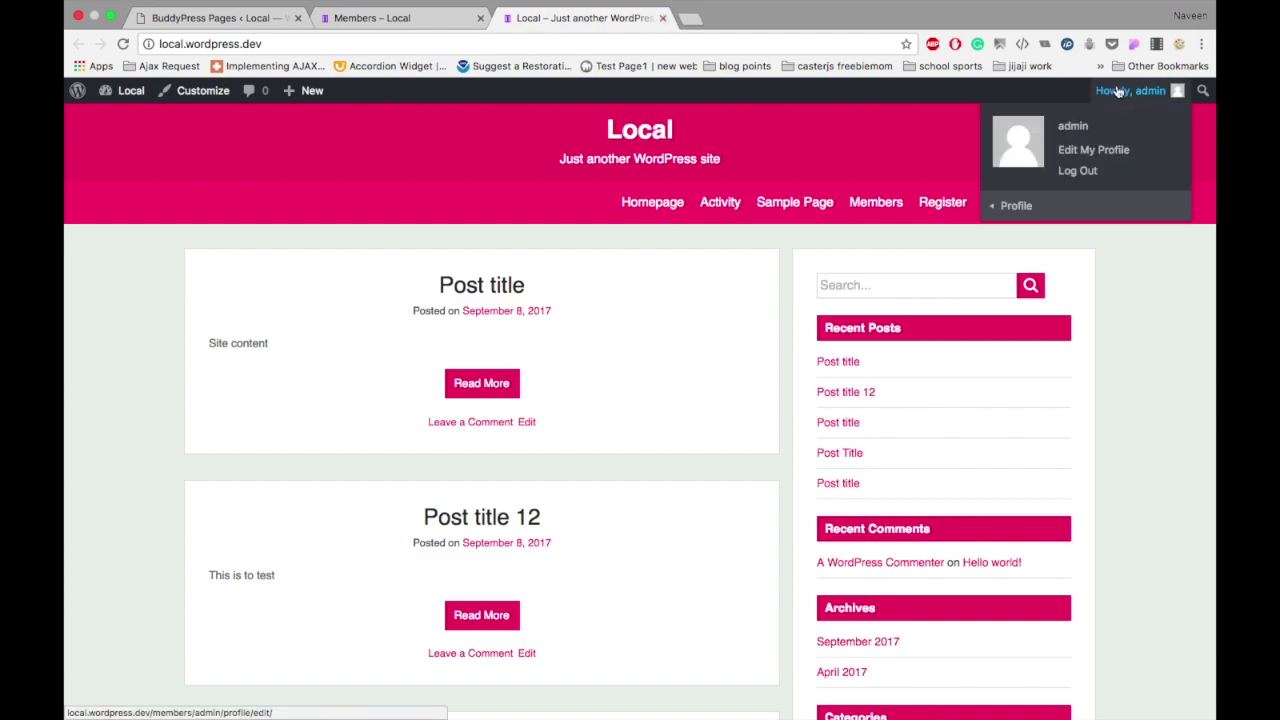
{"action": "left_click", "coordinate": [662, 18]}
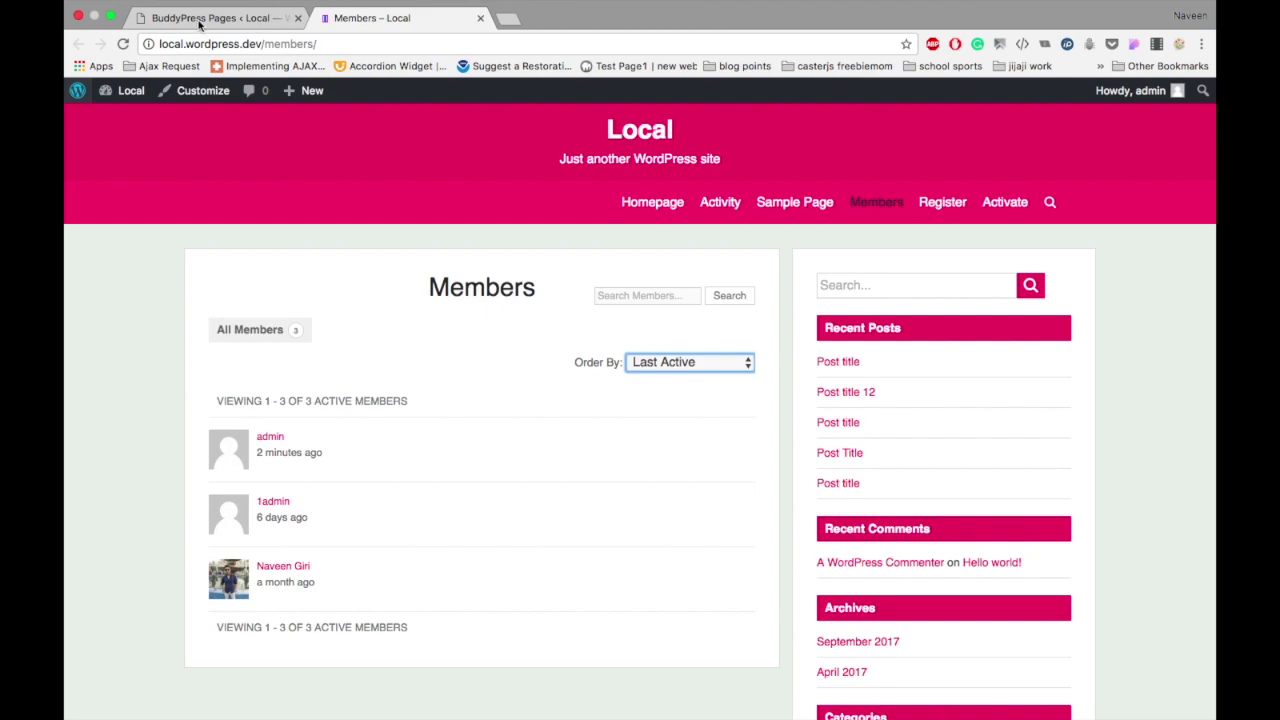
{"action": "left_click", "coordinate": [199, 22]}
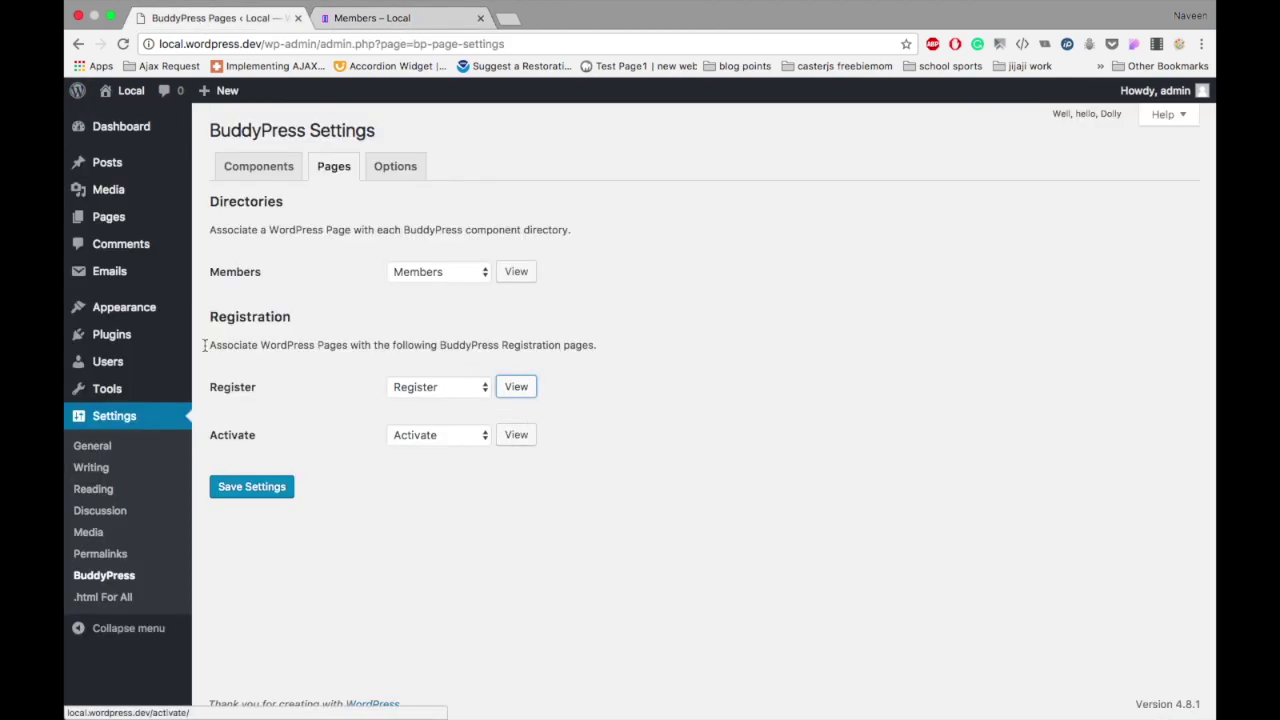
{"action": "key", "text": "ctrl+Tab"}
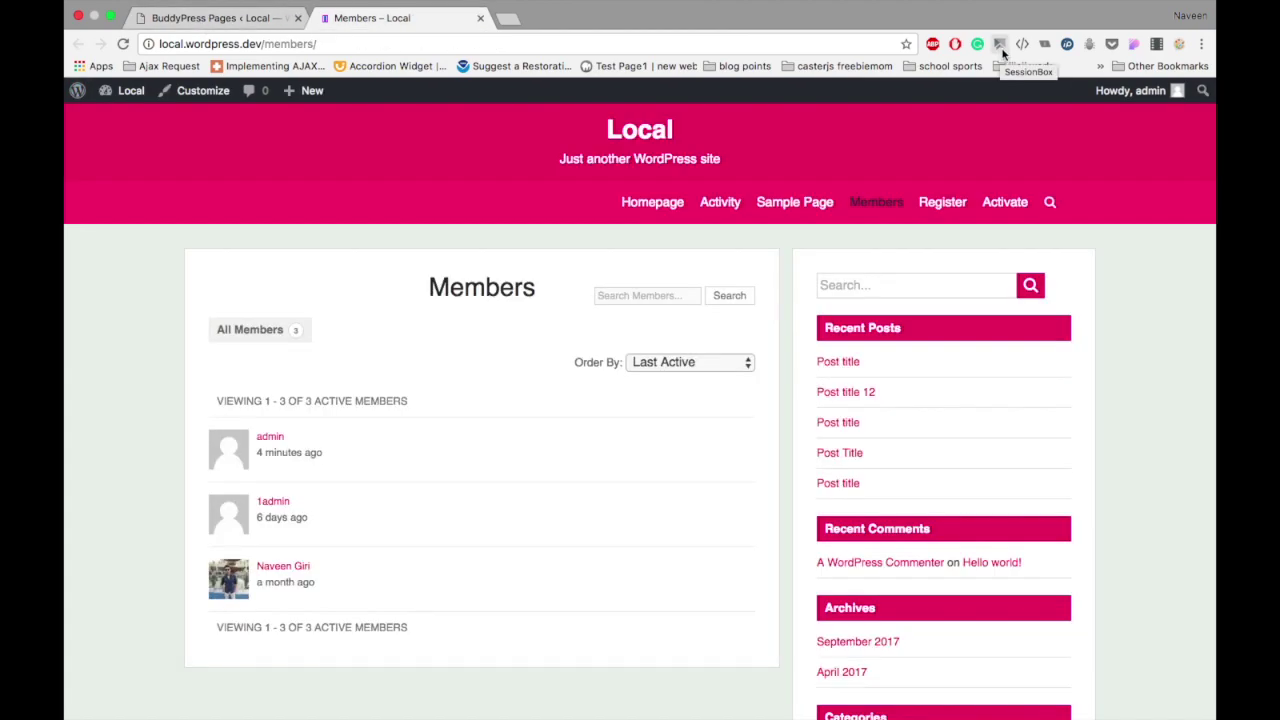
{"action": "left_click", "coordinate": [1000, 47]}
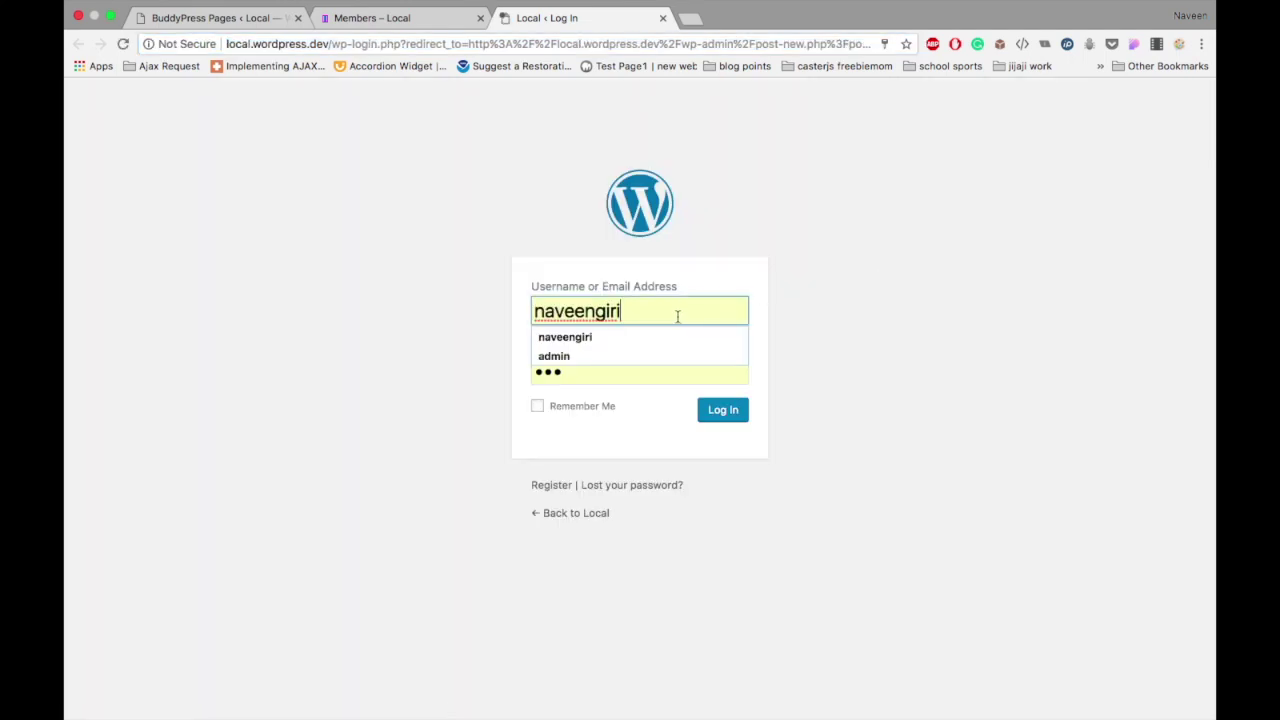
Step: Go from the login box to the Create an Account form and inspect its Username and Name fields
{"action": "left_click", "coordinate": [557, 462]}
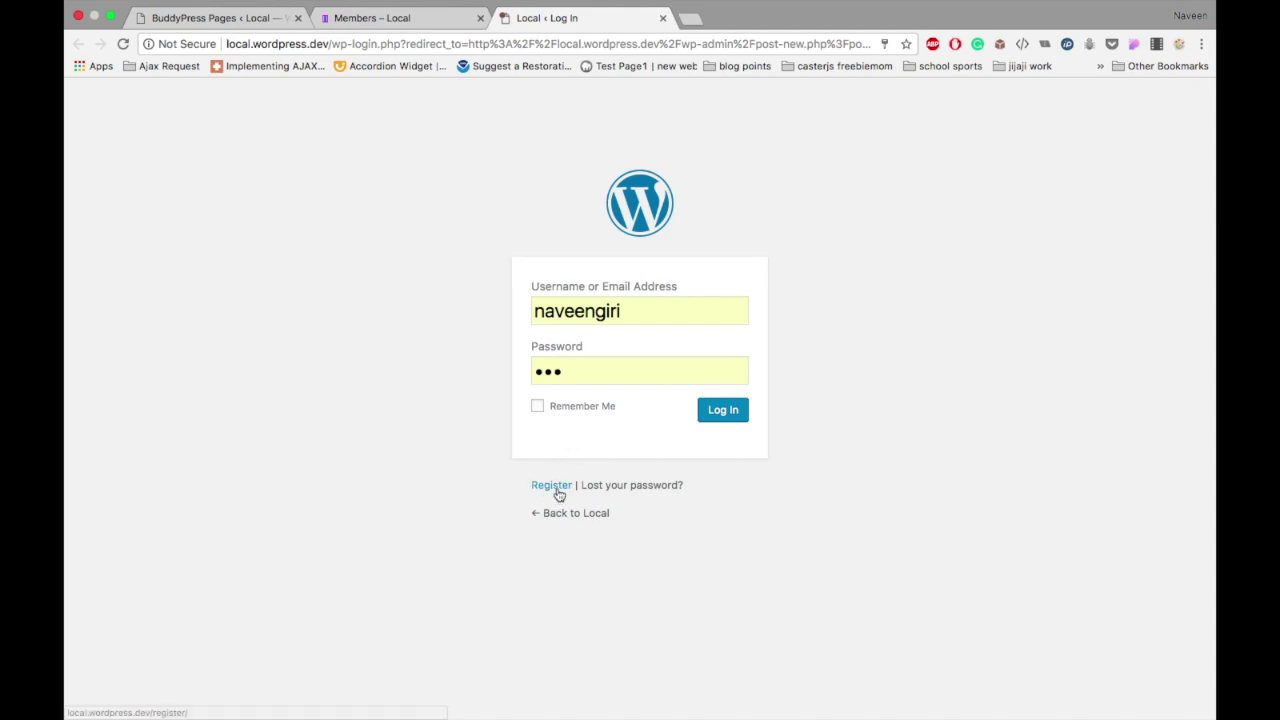
{"action": "left_click", "coordinate": [556, 487]}
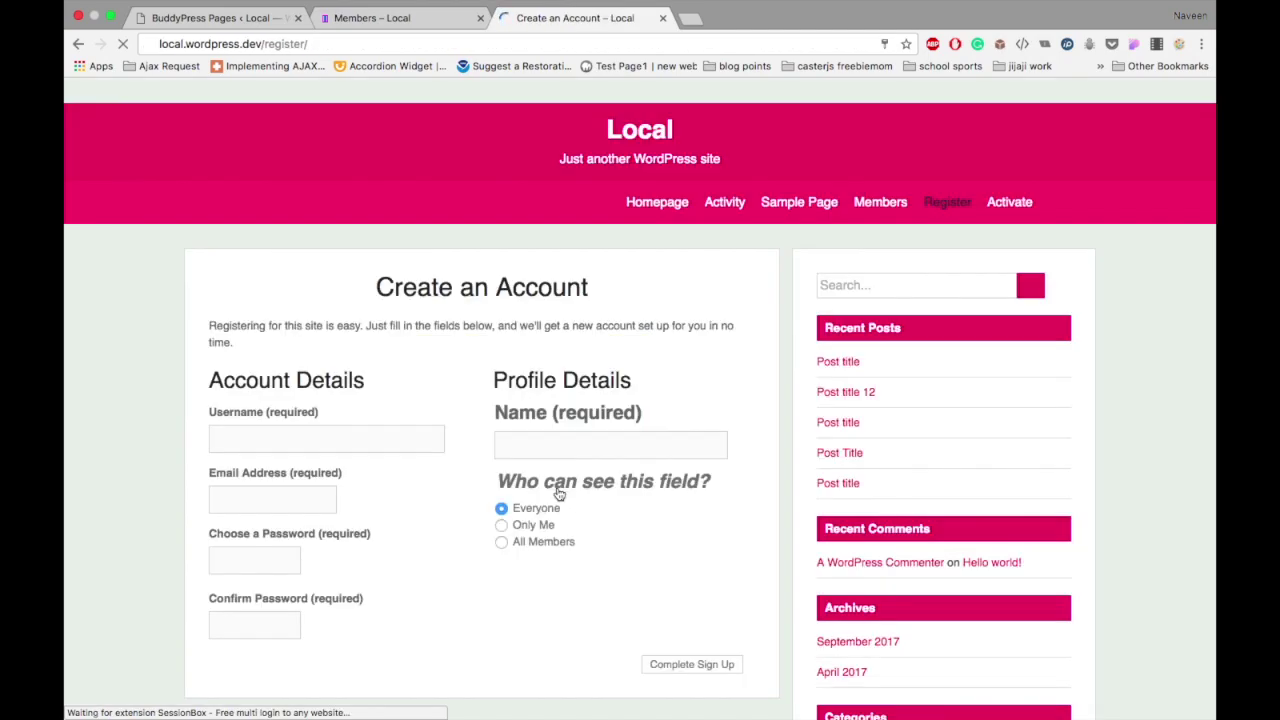
{"action": "scroll", "coordinate": [557, 491], "scroll_direction": "down", "scroll_amount": 3}
{"action": "scroll", "coordinate": [463, 375], "scroll_direction": "up", "scroll_amount": 1}
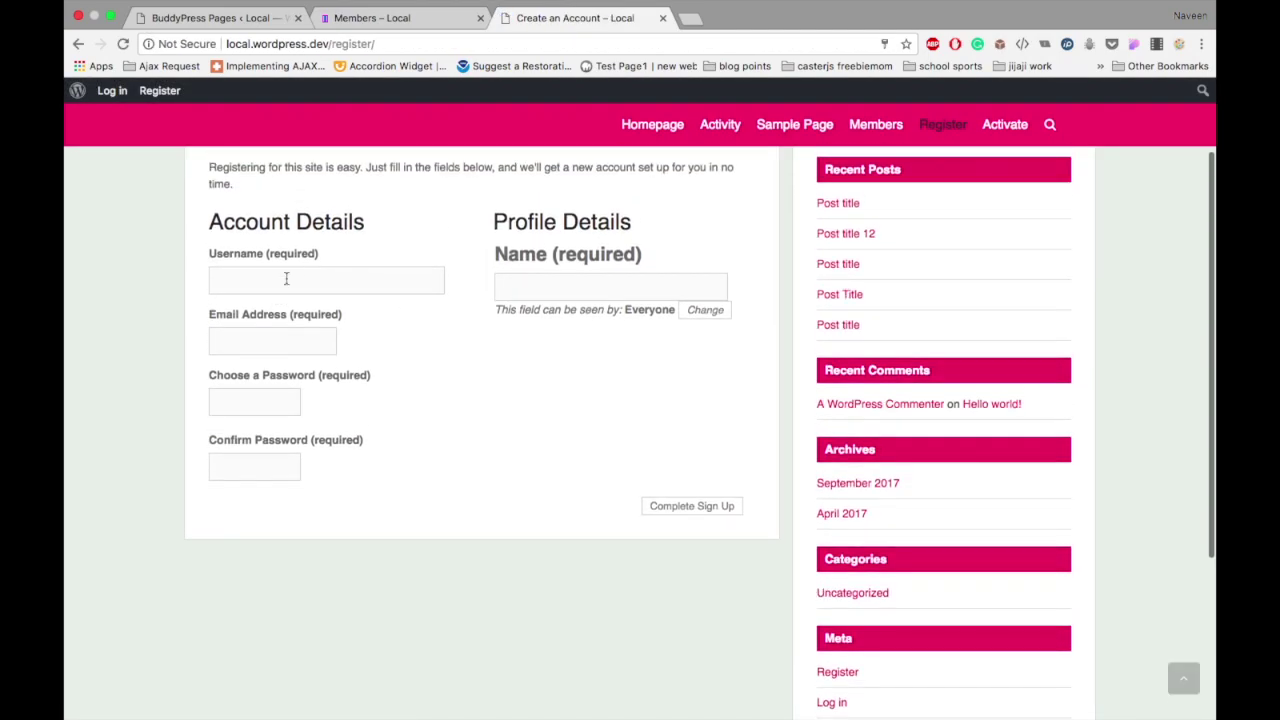
{"action": "left_click", "coordinate": [279, 285]}
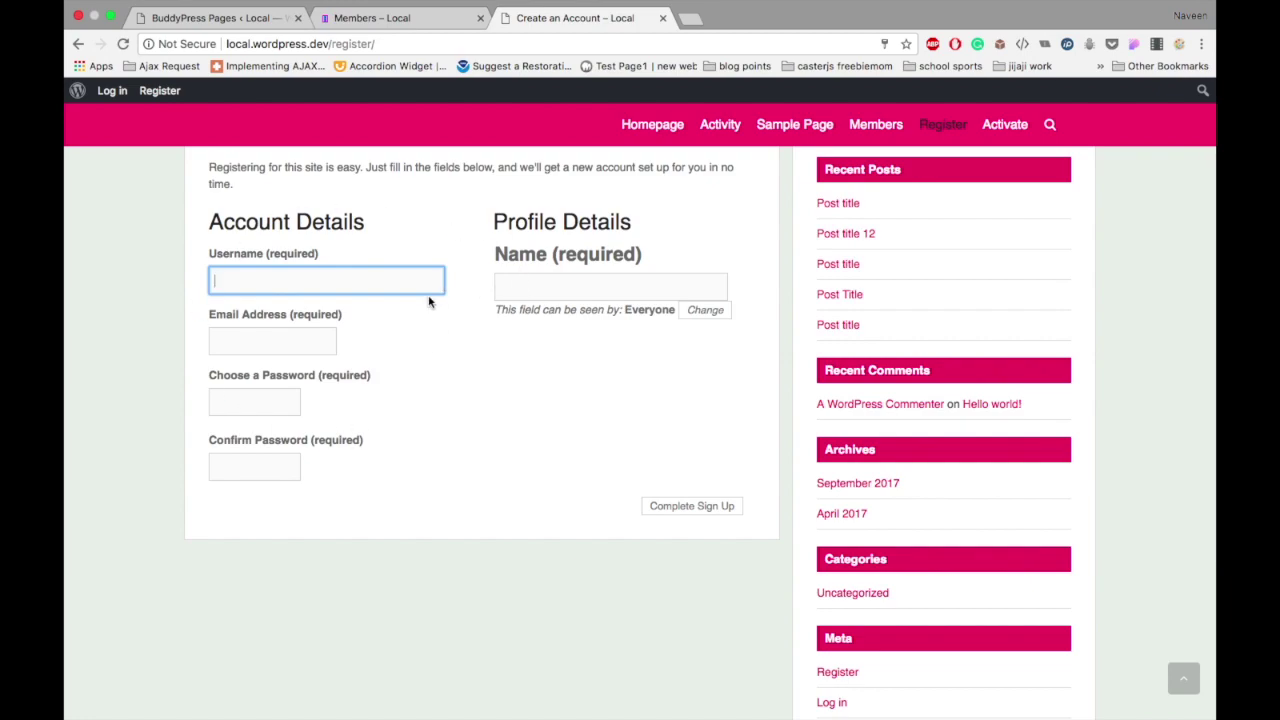
{"action": "scroll", "coordinate": [429, 297], "scroll_direction": "up", "scroll_amount": 1}
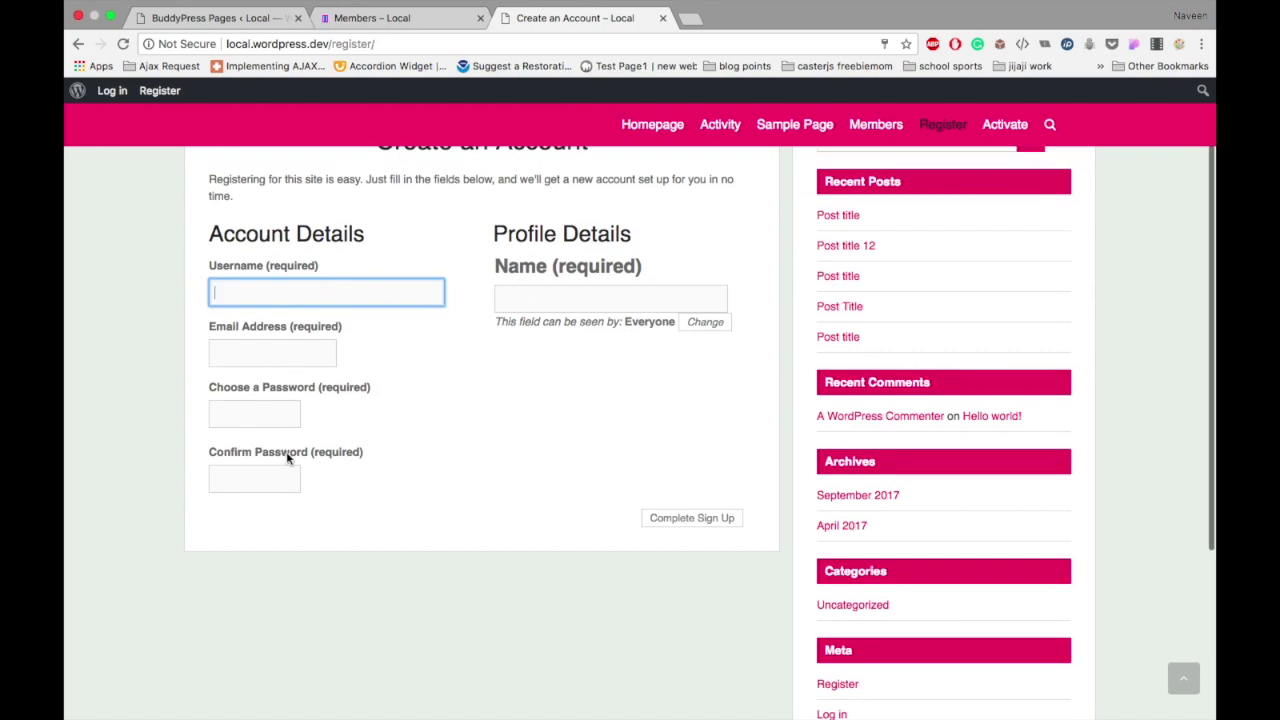
{"action": "left_click", "coordinate": [602, 293]}
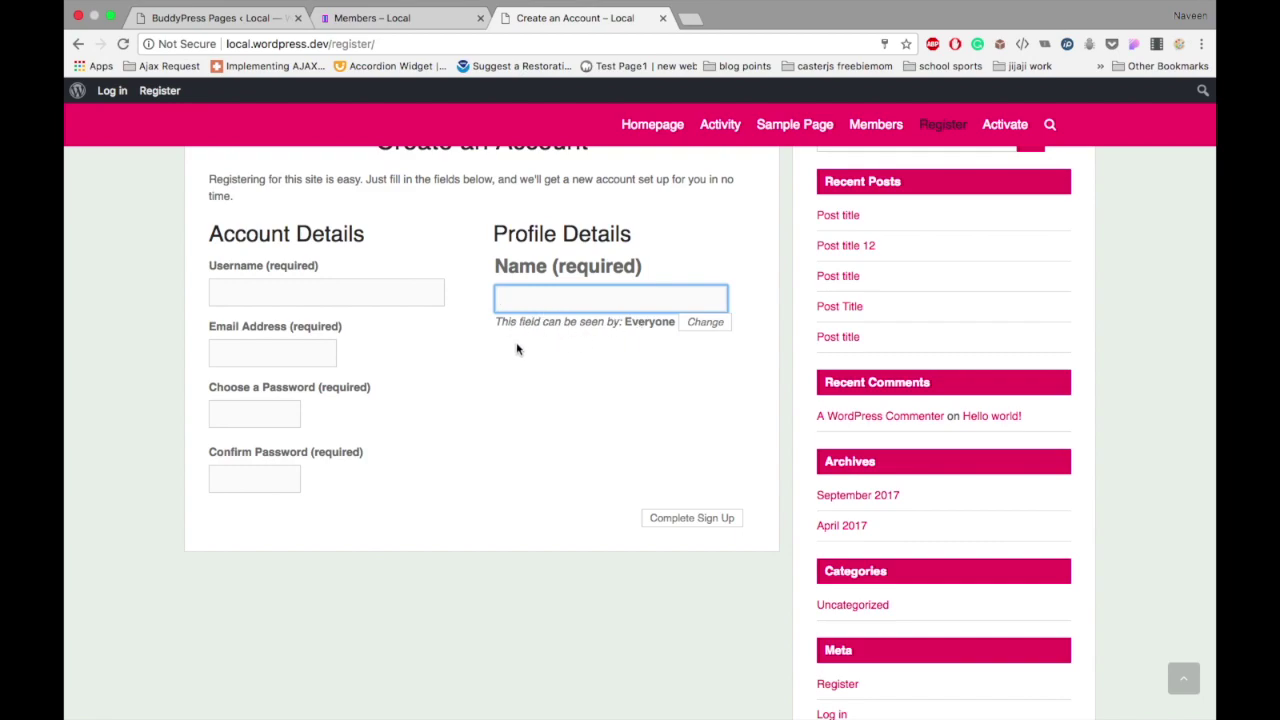
{"action": "left_click", "coordinate": [270, 20]}
Step: Open Users > Profile Fields and compare it with the registration form's fields
{"action": "mouse_move", "coordinate": [183, 364]}
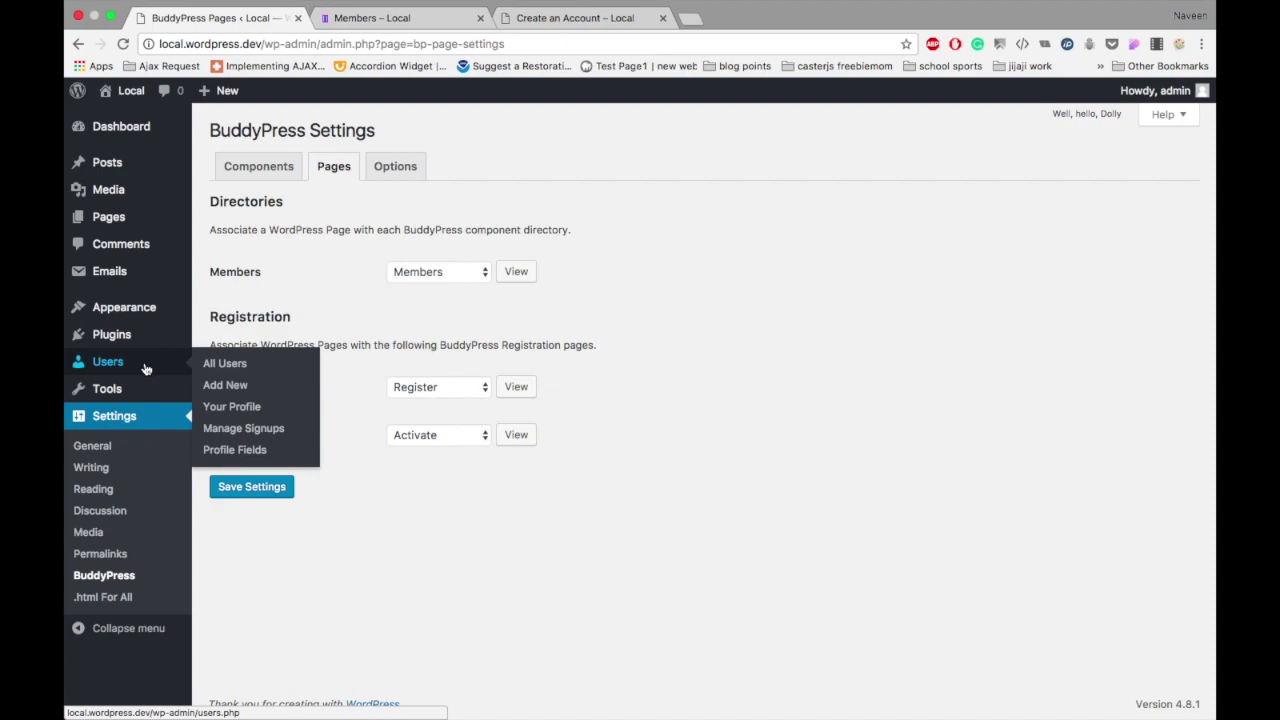
{"action": "left_click", "coordinate": [236, 450]}
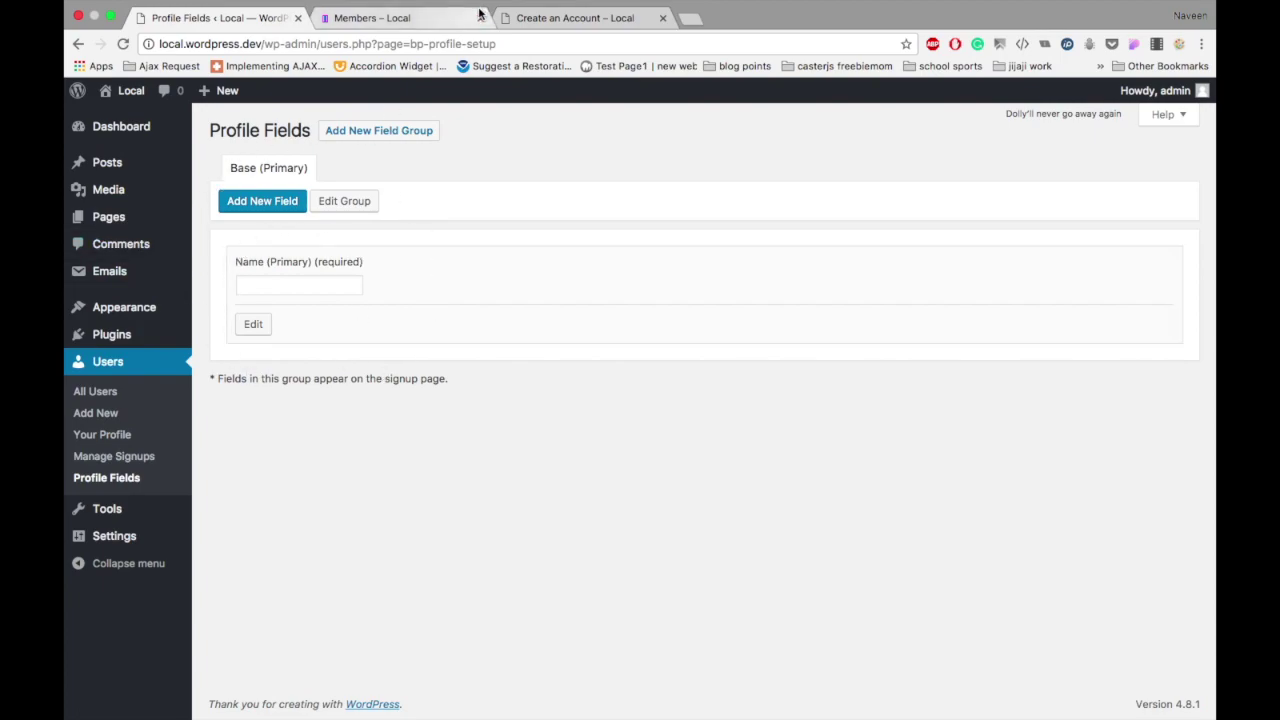
{"action": "left_click", "coordinate": [578, 24]}
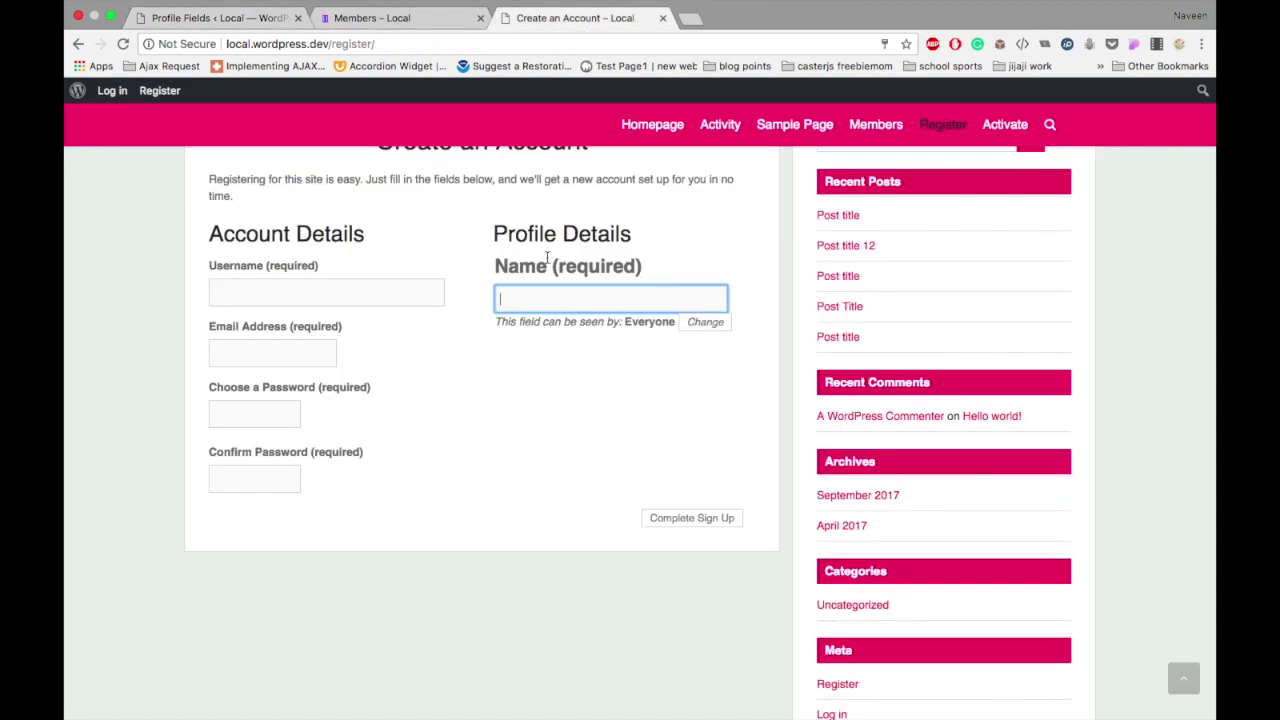
{"action": "left_click", "coordinate": [222, 17]}
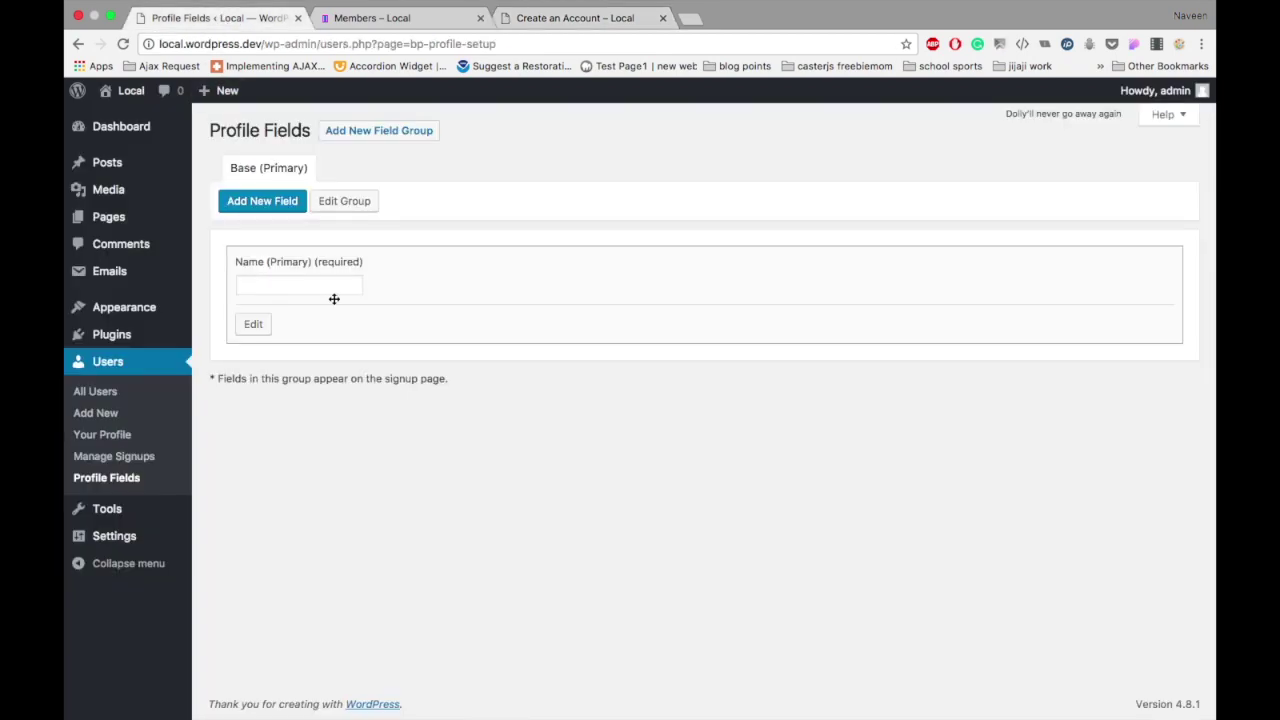
Step: Rename the primary Name profile field to 'First Name' and save it
{"action": "left_click", "coordinate": [254, 324]}
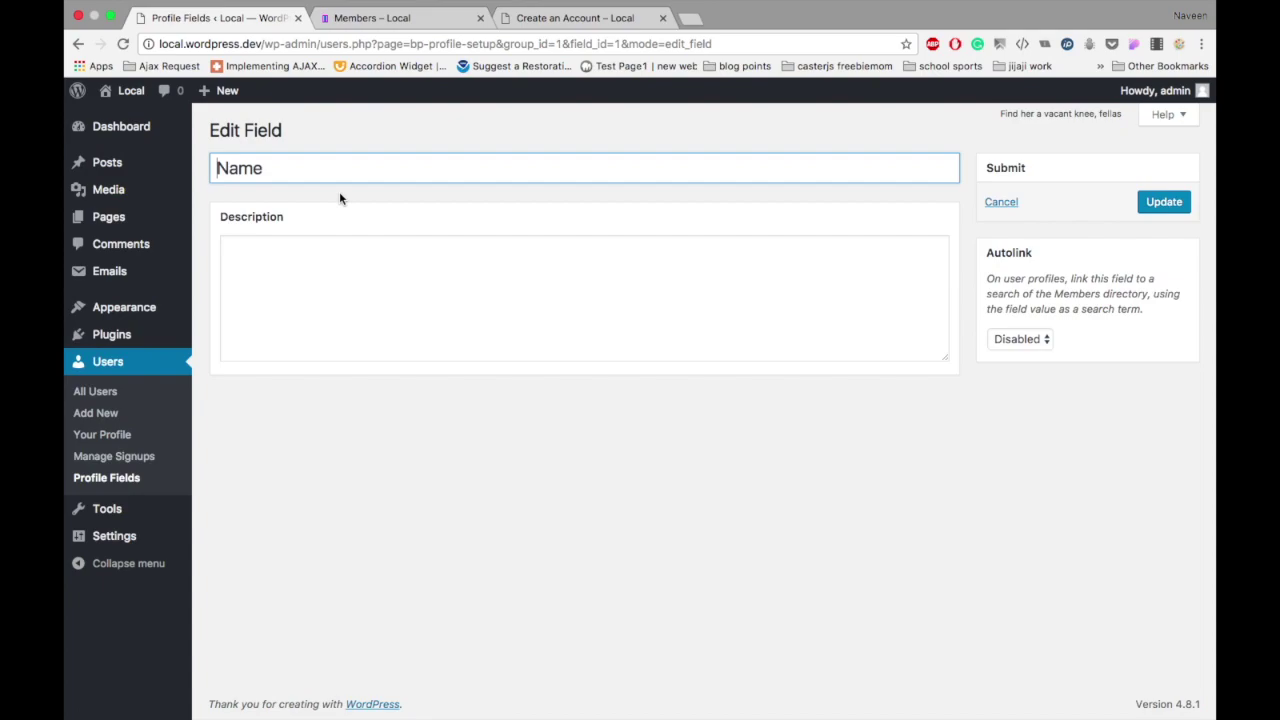
{"action": "type", "text": "First"}
{"action": "key", "text": "BackSpace"}
{"action": "type", "text": "t"}
{"action": "left_click", "coordinate": [1170, 212]}
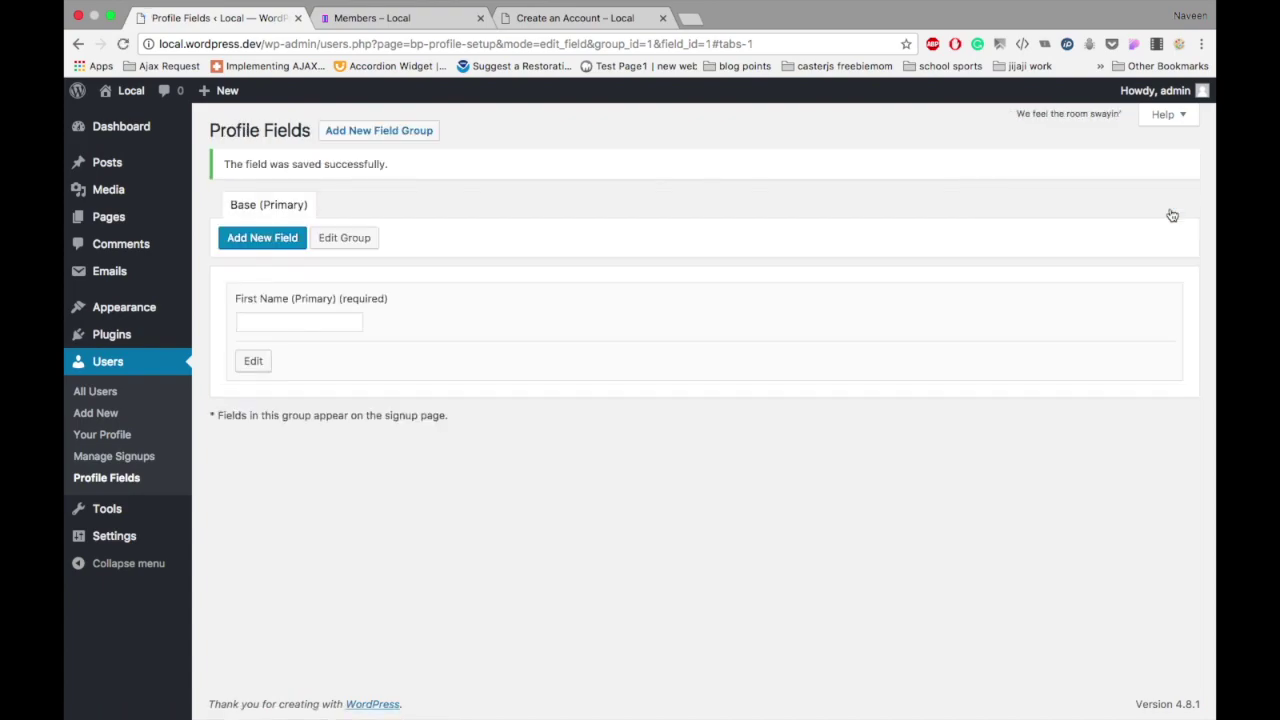
{"action": "left_click", "coordinate": [277, 243]}
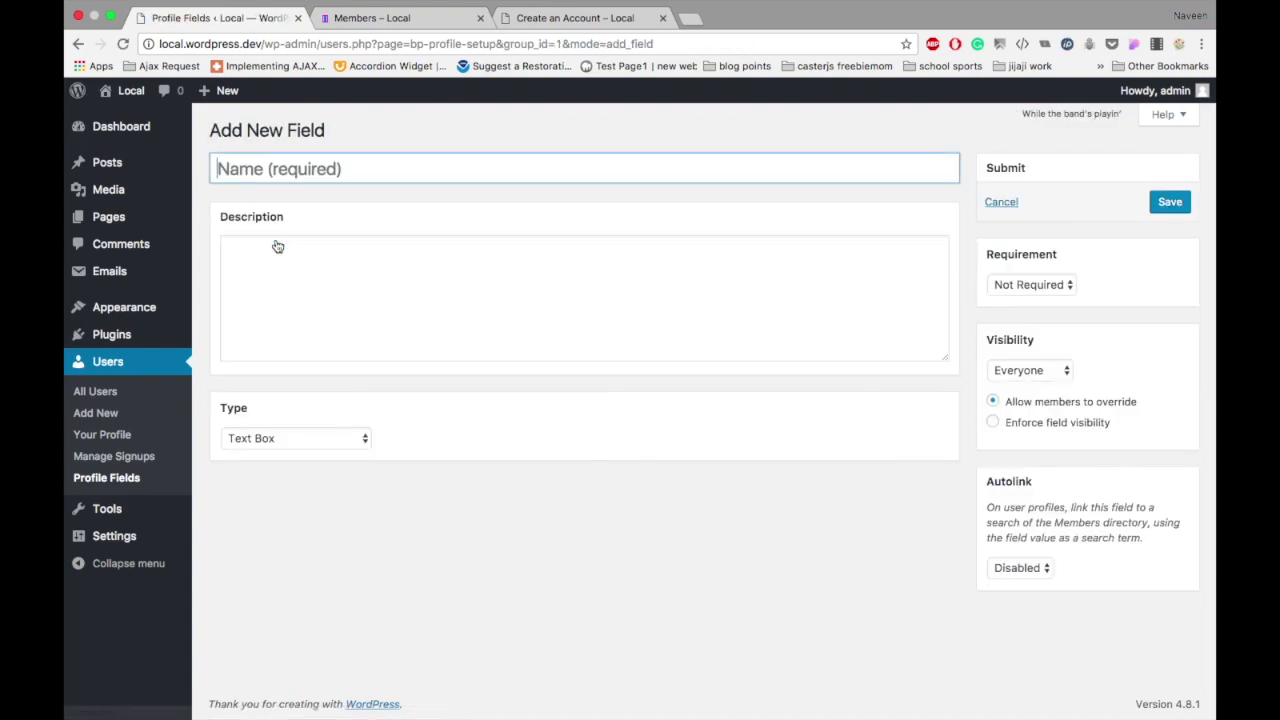
Step: Create a required Text Box field 'Last Name' with description 'Last name of User.'
{"action": "type", "text": "Last "}
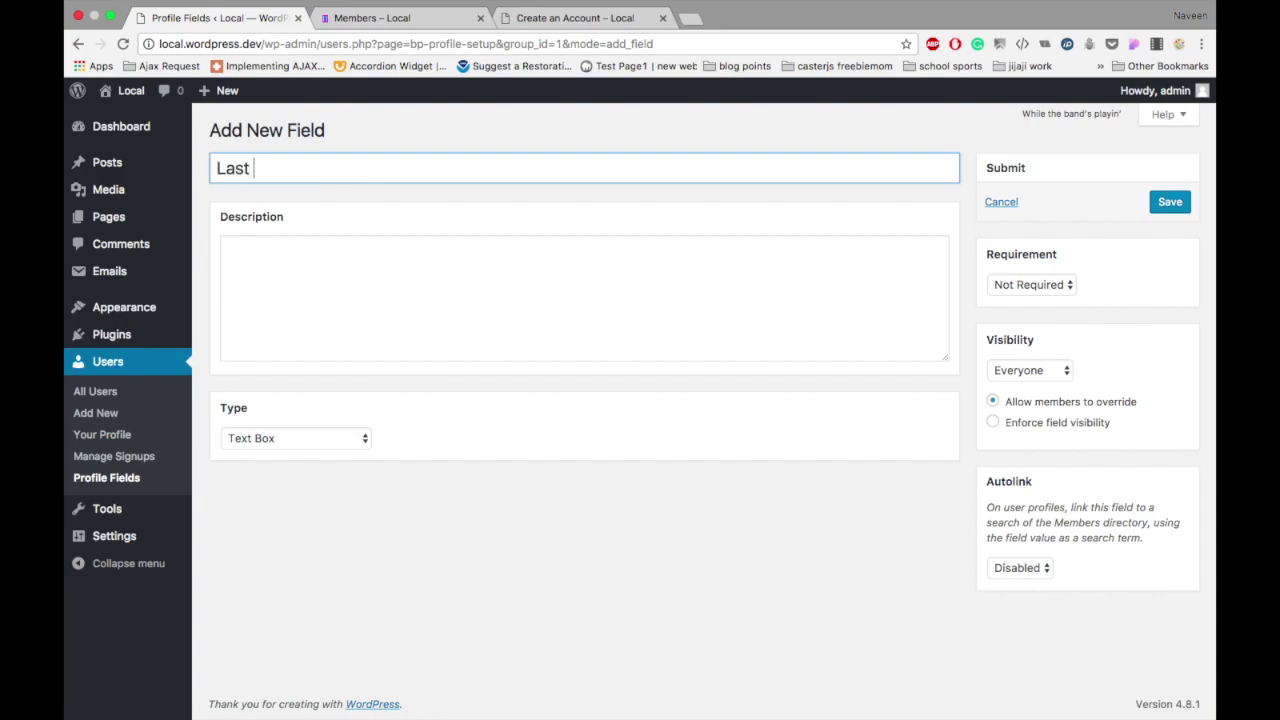
{"action": "type", "text": "Name"}
{"action": "left_click", "coordinate": [286, 443]}
{"action": "left_click", "coordinate": [286, 445]}
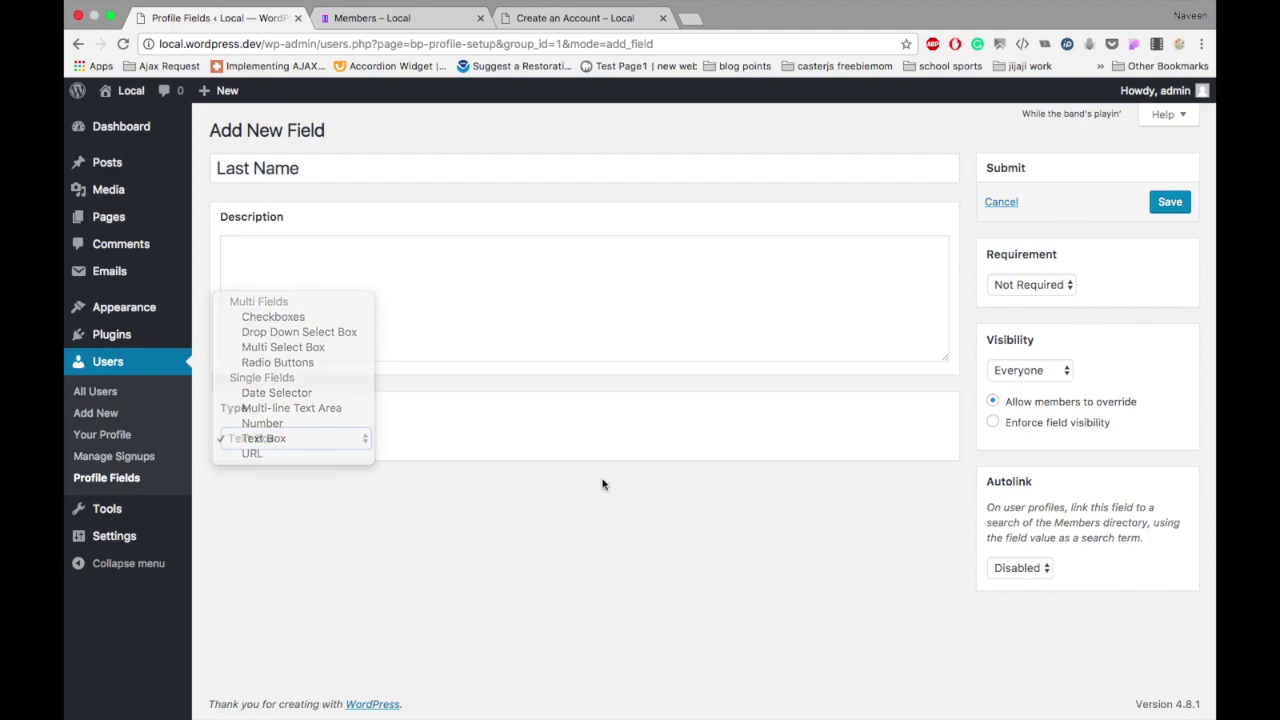
{"action": "left_click", "coordinate": [517, 263]}
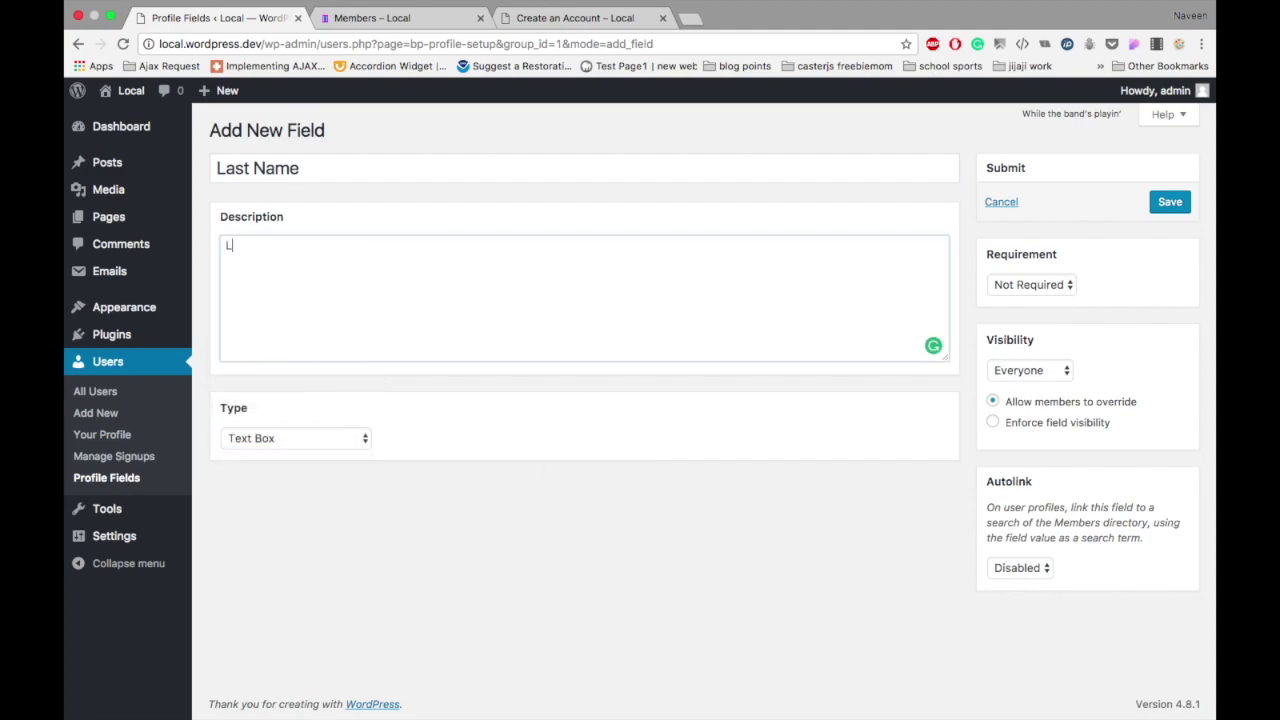
{"action": "type", "text": "Last name of User."}
{"action": "left_click", "coordinate": [1039, 290]}
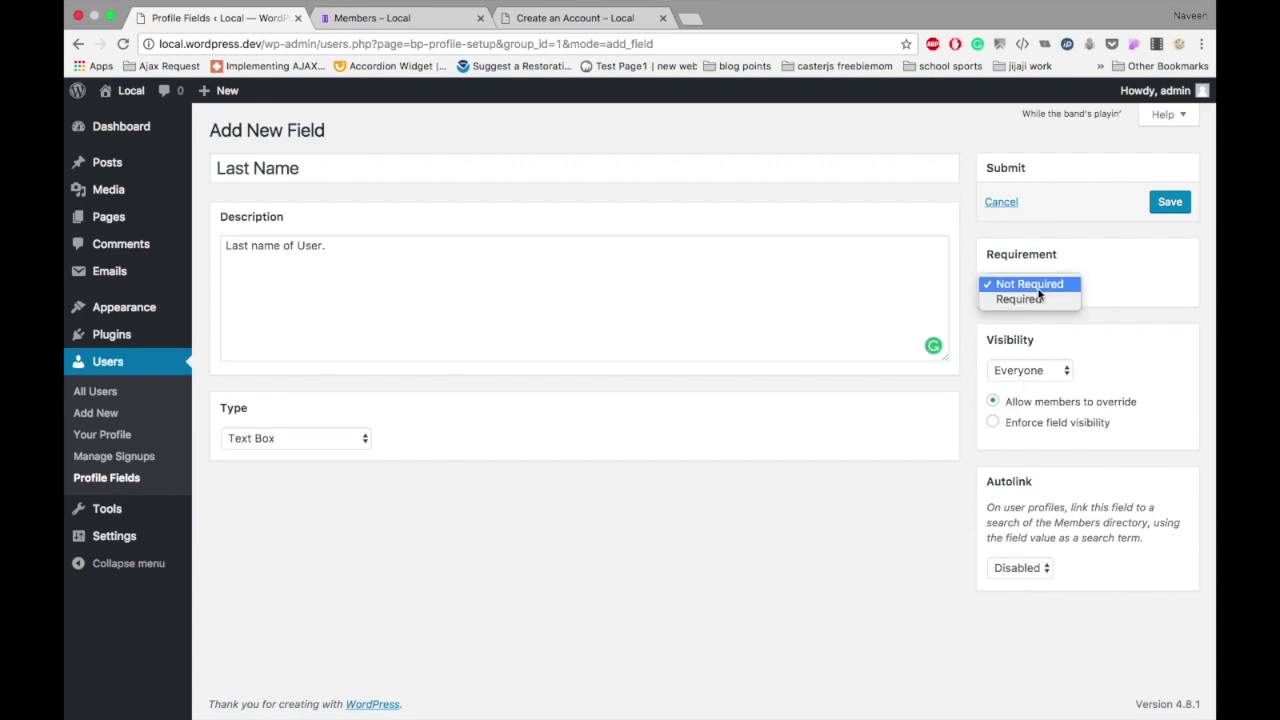
{"action": "left_click", "coordinate": [1039, 299]}
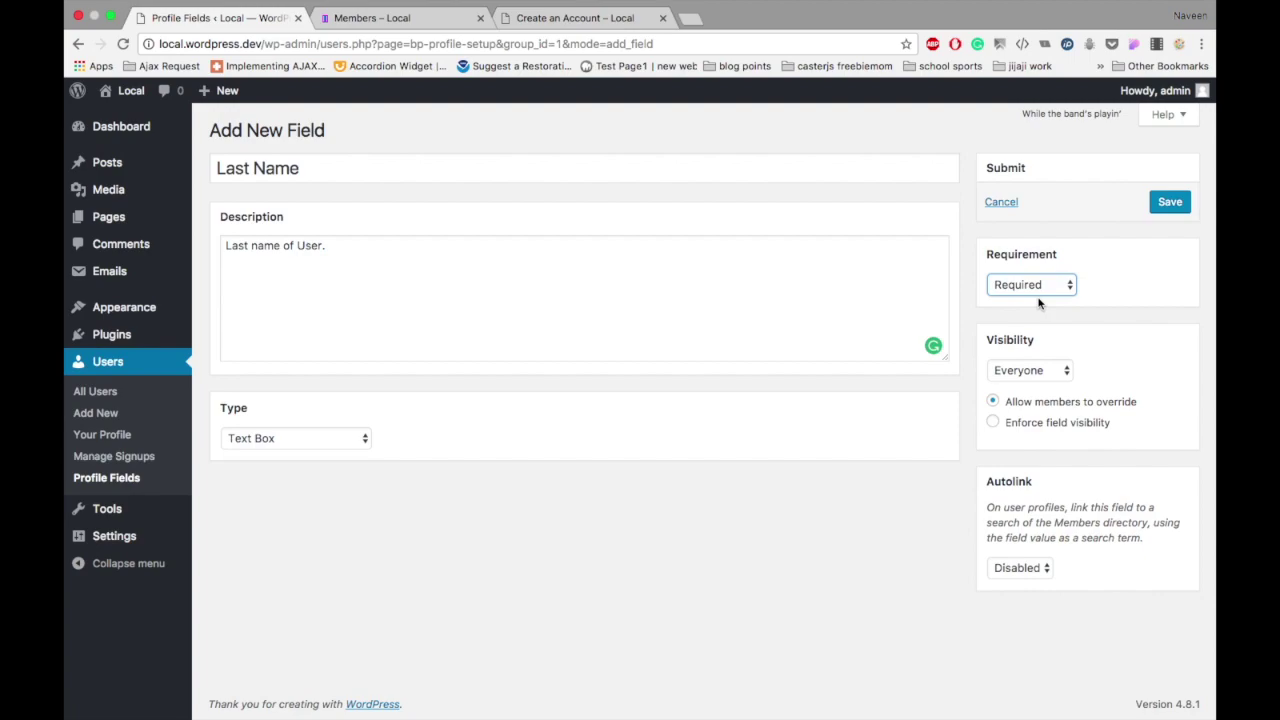
{"action": "left_click", "coordinate": [1182, 201]}
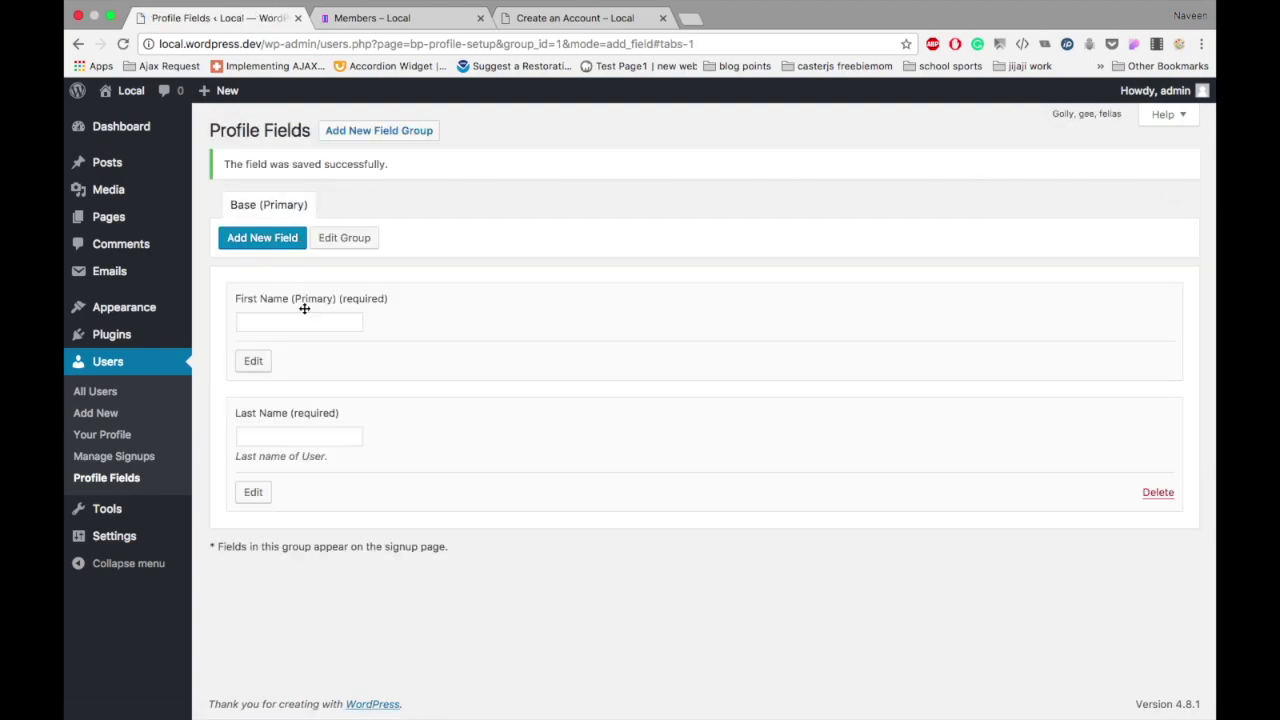
{"action": "left_click", "coordinate": [253, 361]}
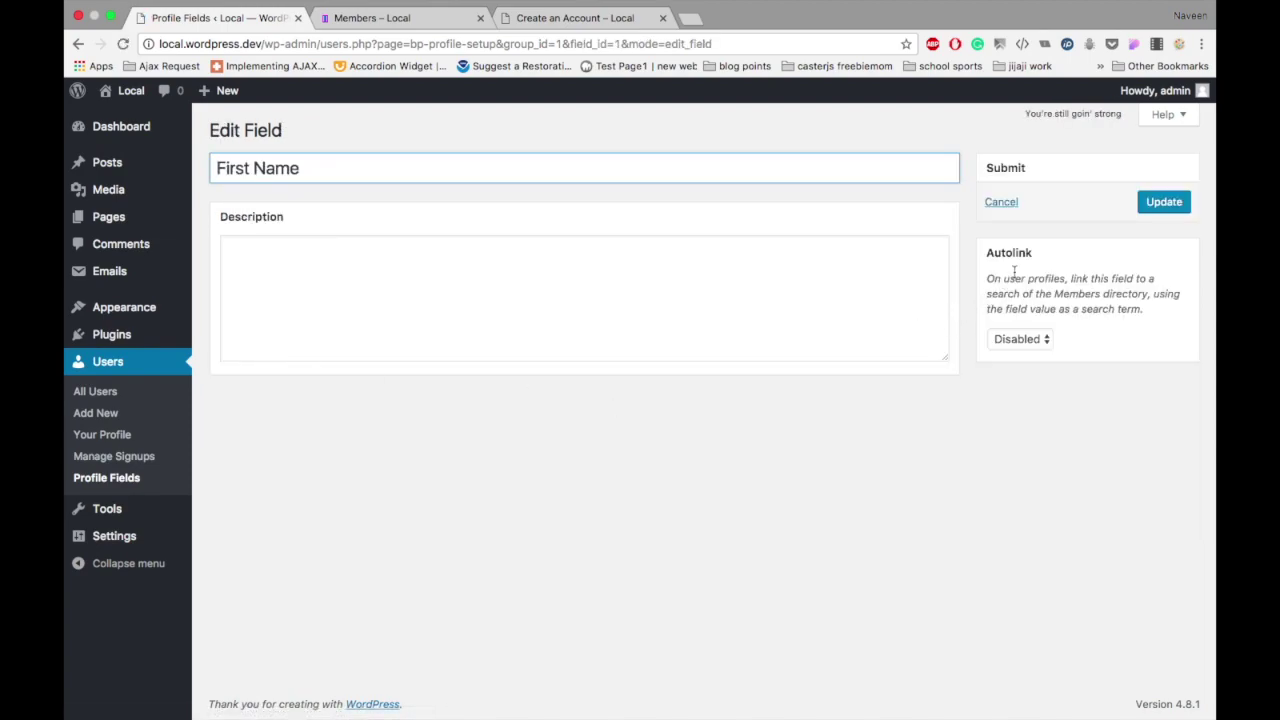
Step: Add the description 'First Name of User' to the First Name field and update it
{"action": "left_click", "coordinate": [602, 261]}
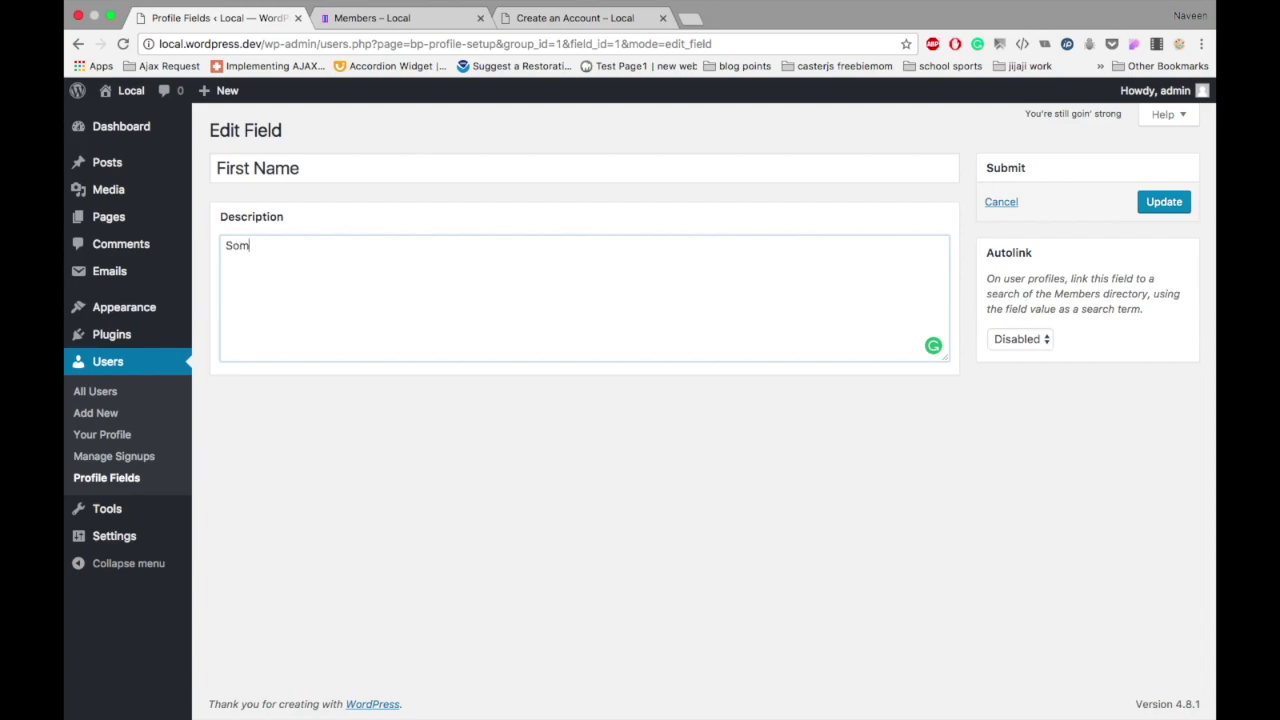
{"action": "key", "text": "BackSpace"}
{"action": "key", "text": "BackSpace"}
{"action": "key", "text": "BackSpace"}
{"action": "key", "text": "BackSpace"}
{"action": "type", "text": "First Name of User"}
{"action": "left_click", "coordinate": [1164, 201]}
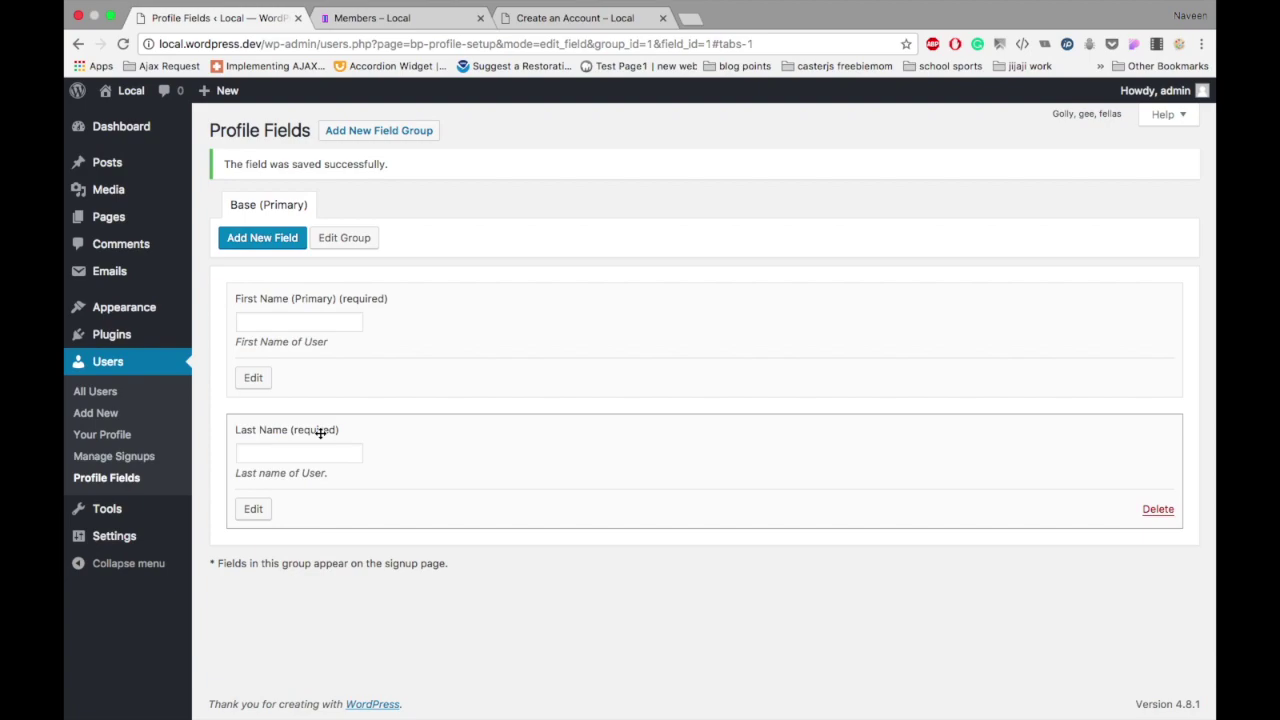
Step: Create an optional 'Phone Number' profile field of type Number and save it
{"action": "left_click", "coordinate": [270, 238]}
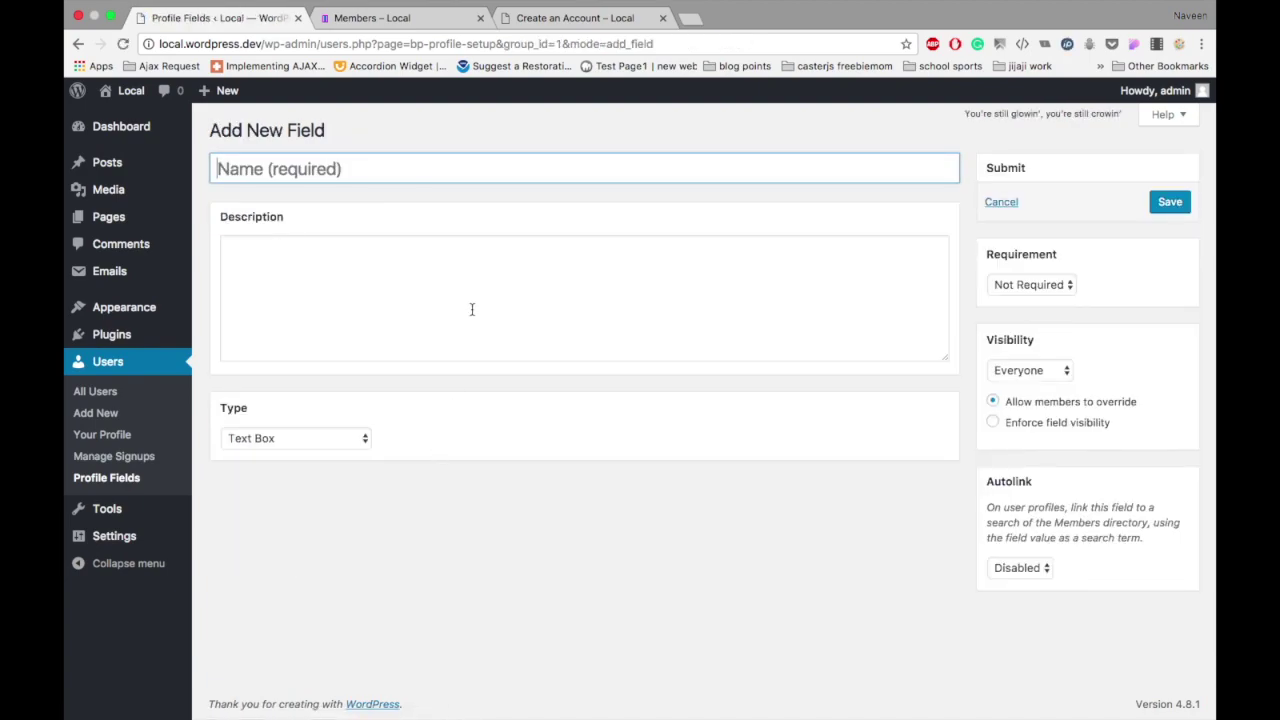
{"action": "key", "text": "shift"}
{"action": "type", "text": "Phone"}
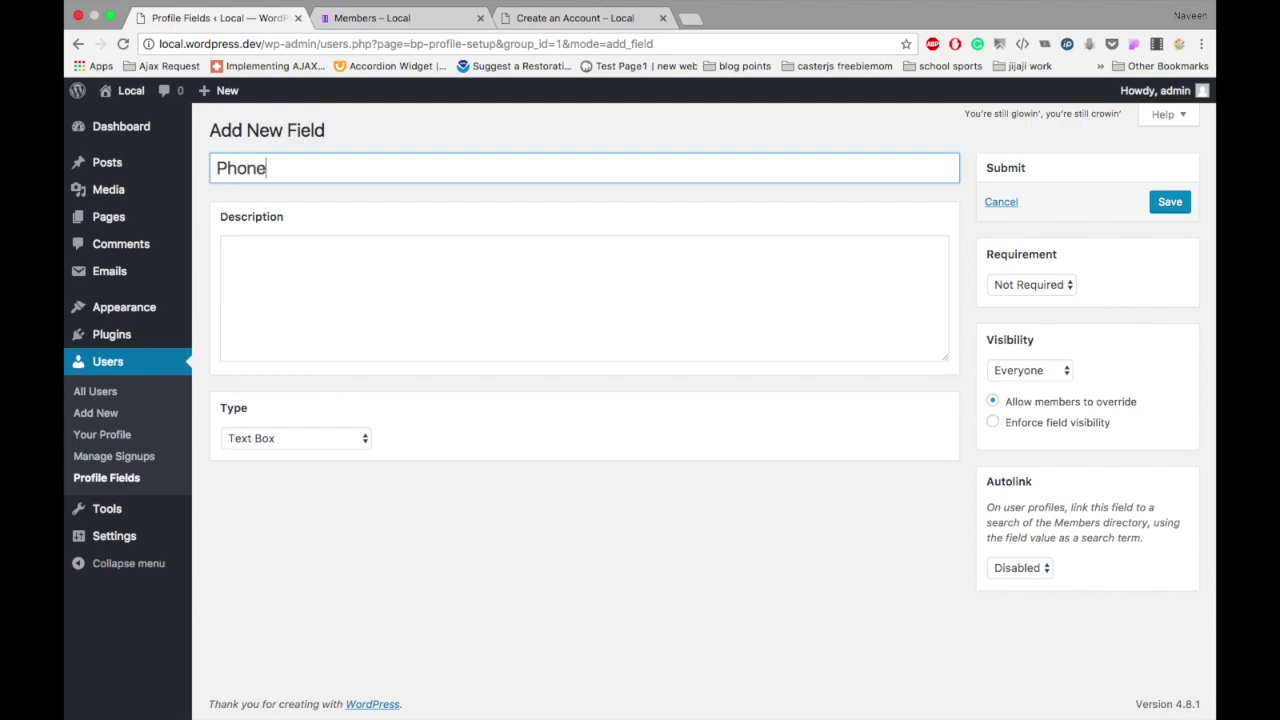
{"action": "type", "text": " Number"}
{"action": "left_click", "coordinate": [298, 440]}
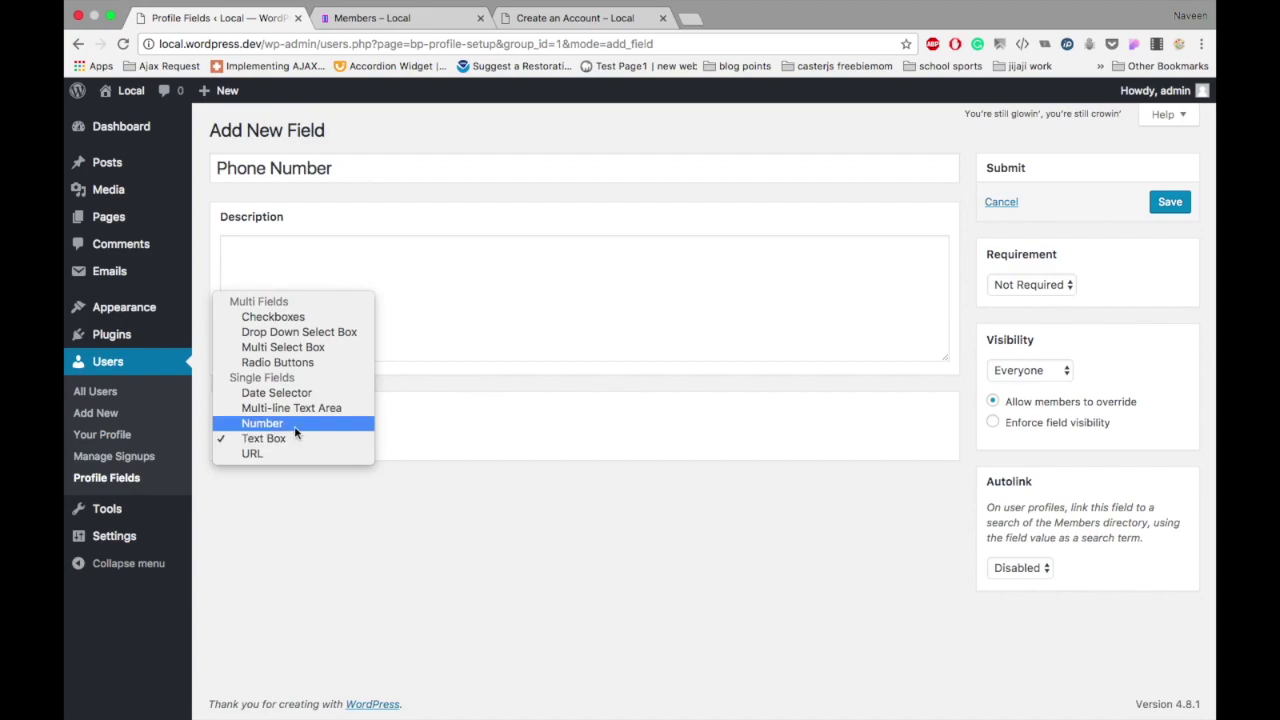
{"action": "left_click", "coordinate": [262, 423]}
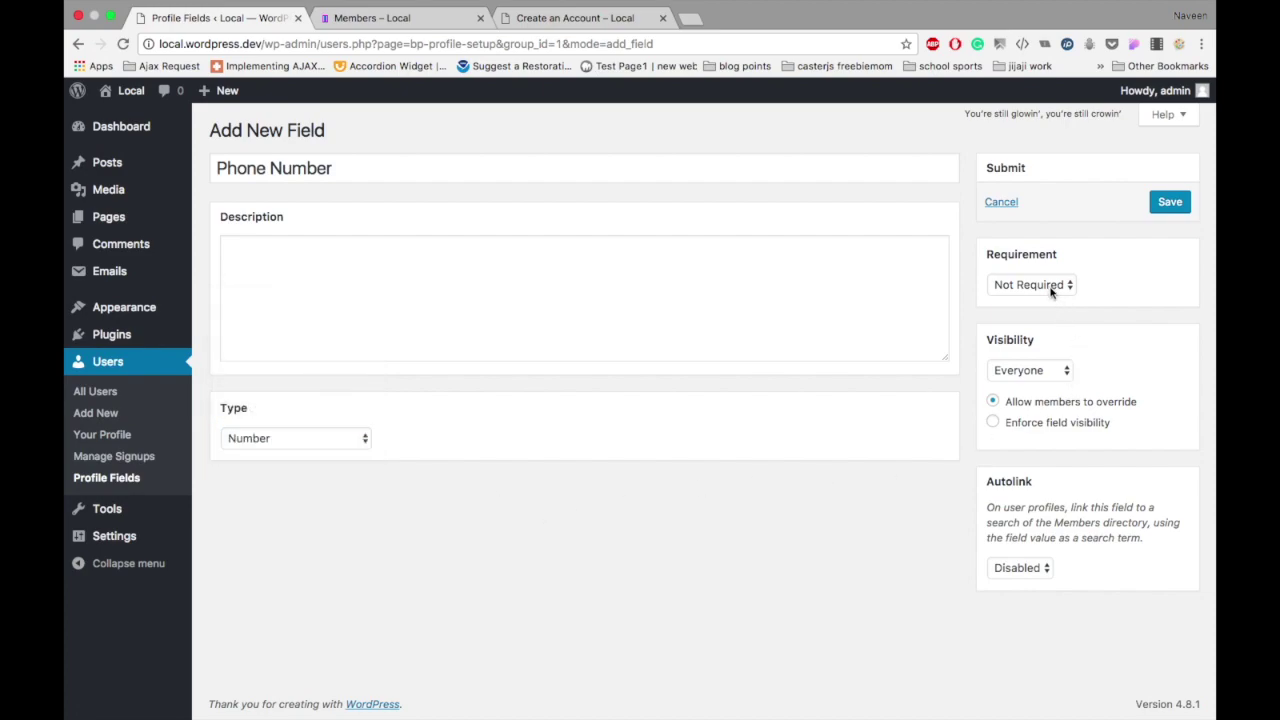
{"action": "left_click", "coordinate": [1170, 202]}
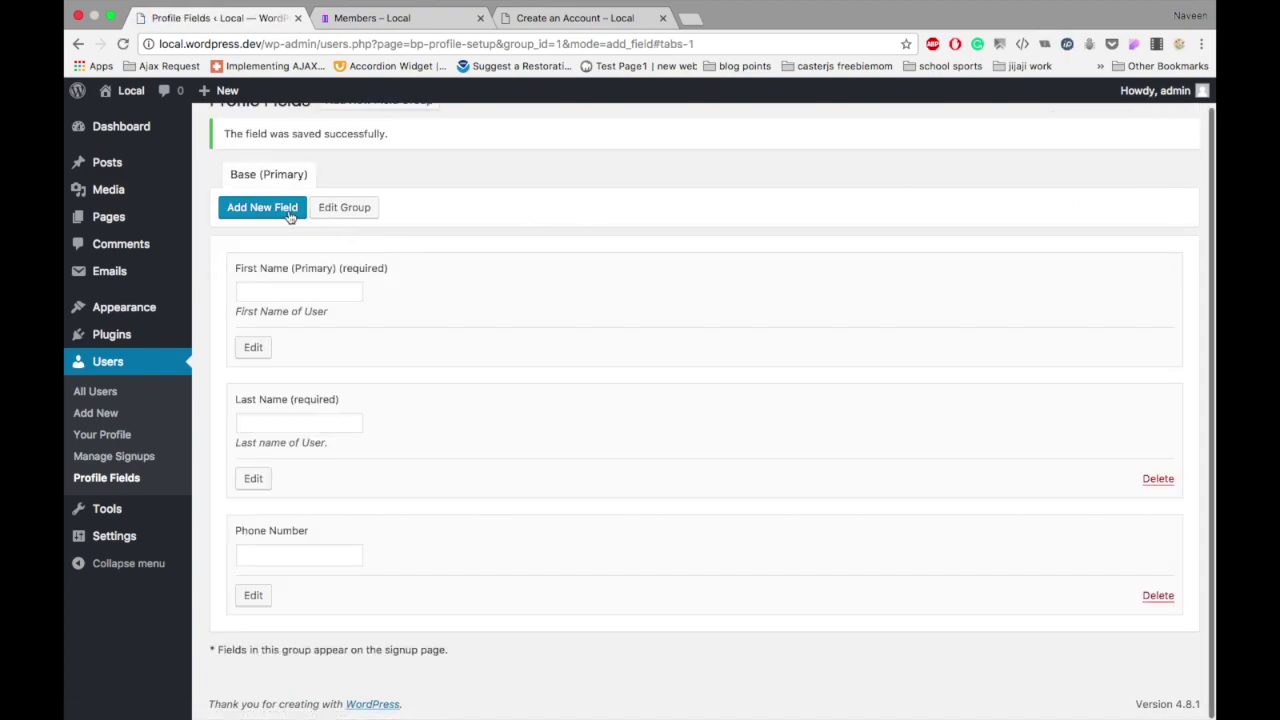
Step: Start a new field named 'Date of Birth' with type Date Selector
{"action": "left_click", "coordinate": [281, 208]}
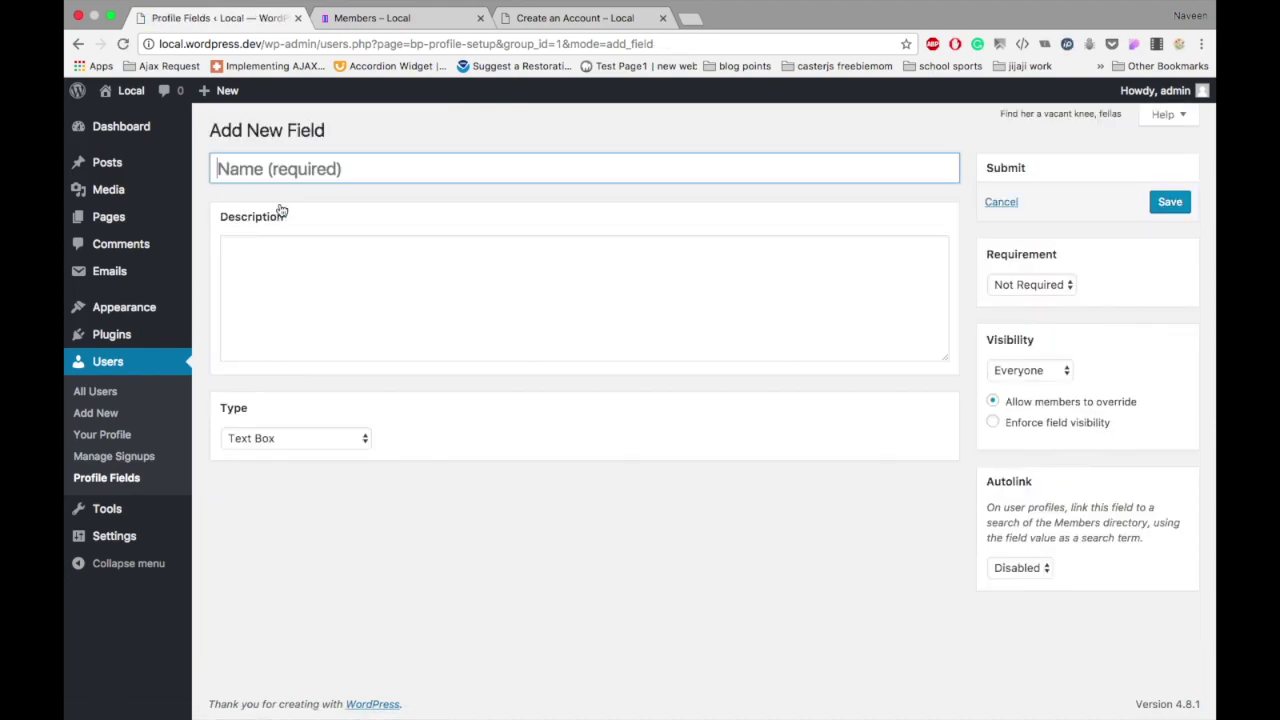
{"action": "type", "text": "Date of "}
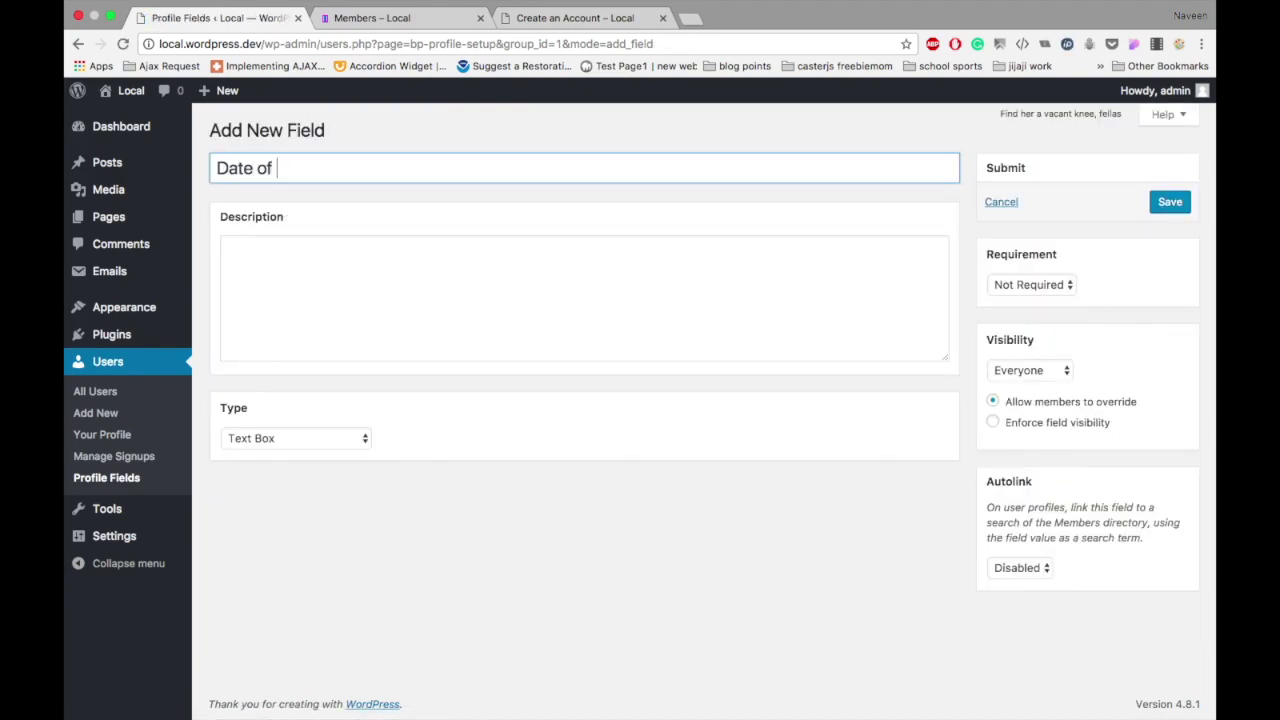
{"action": "type", "text": "Birth"}
{"action": "left_click", "coordinate": [309, 266]}
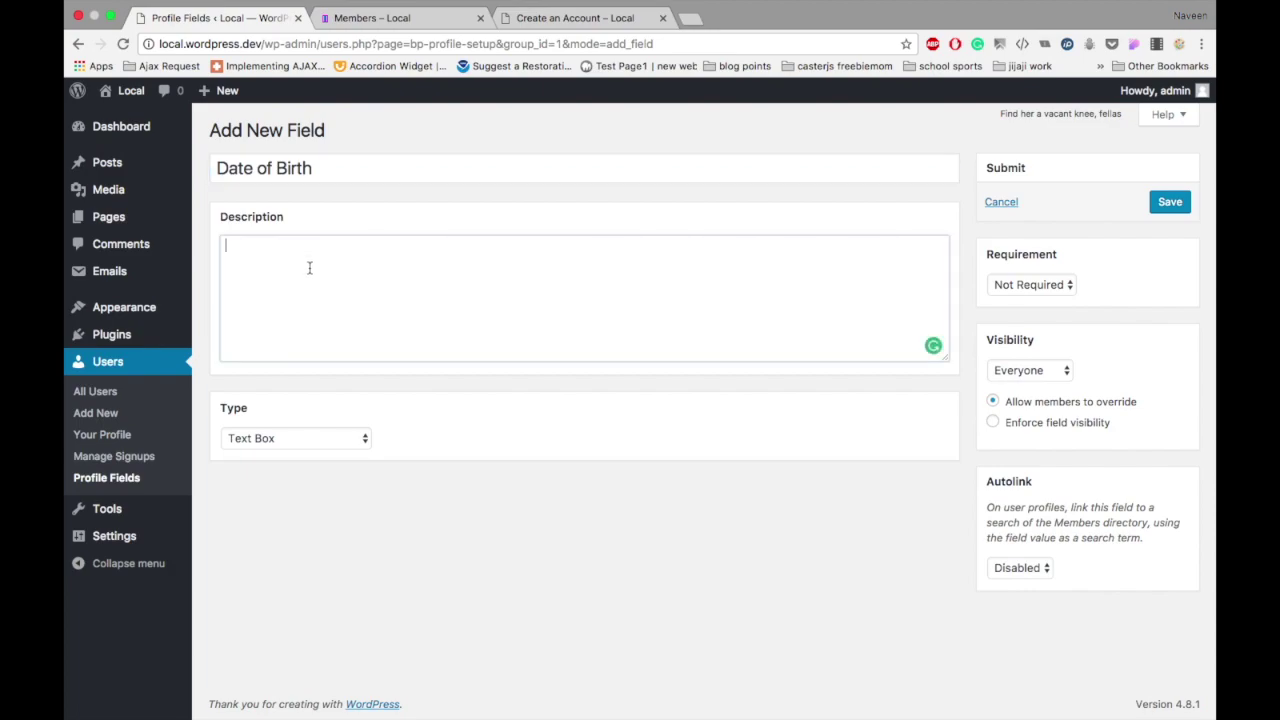
{"action": "left_click", "coordinate": [299, 432]}
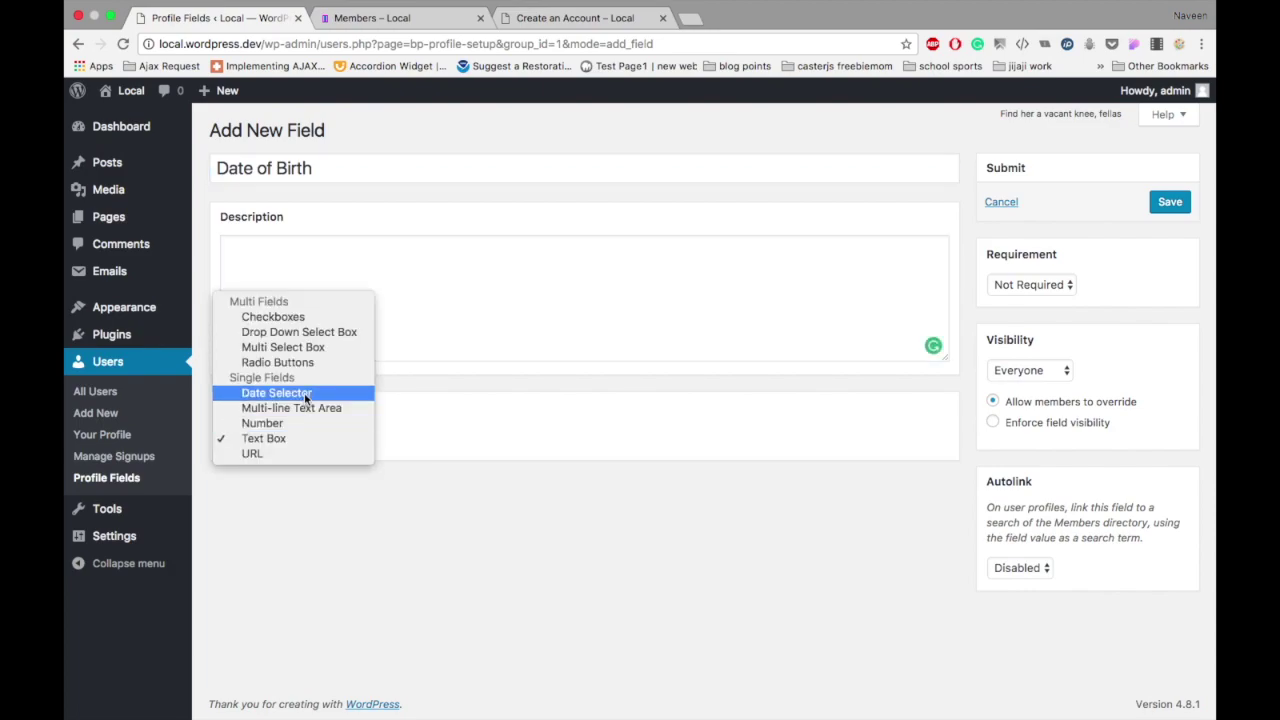
{"action": "left_click", "coordinate": [304, 392]}
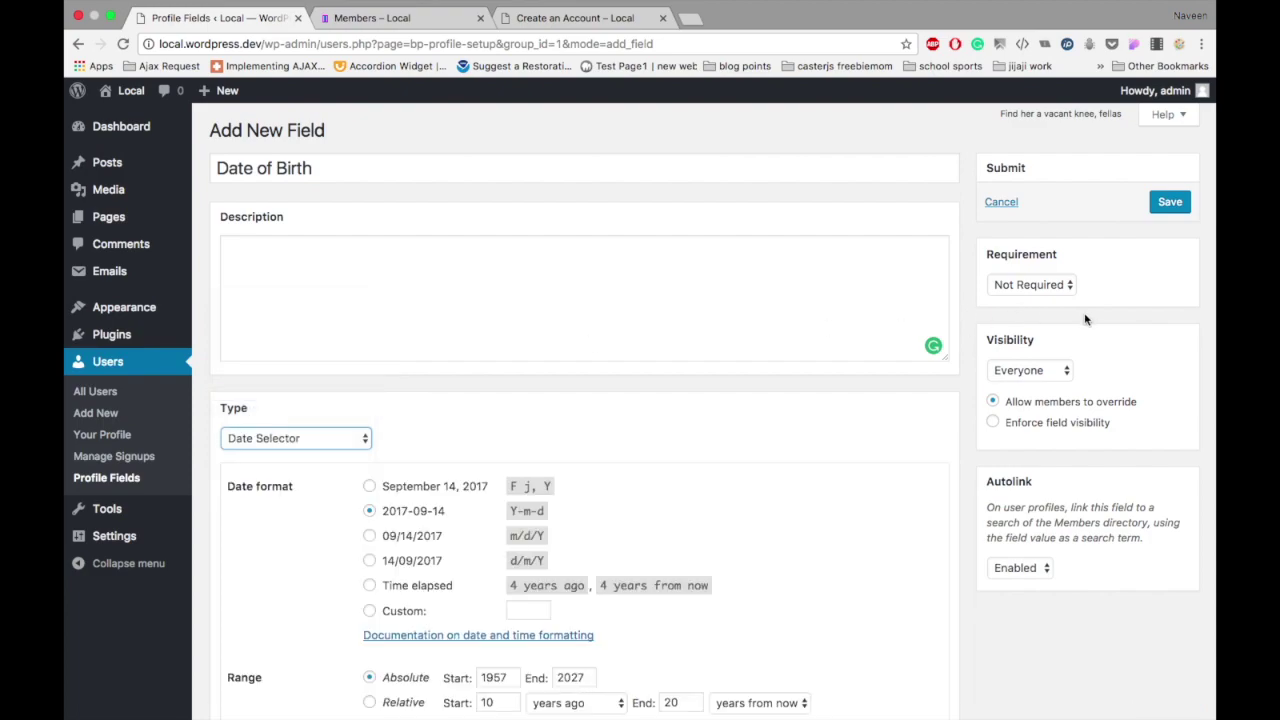
Step: Set Date of Birth's requirement to Required and save the field
{"action": "scroll", "coordinate": [905, 518], "scroll_direction": "down", "scroll_amount": 2}
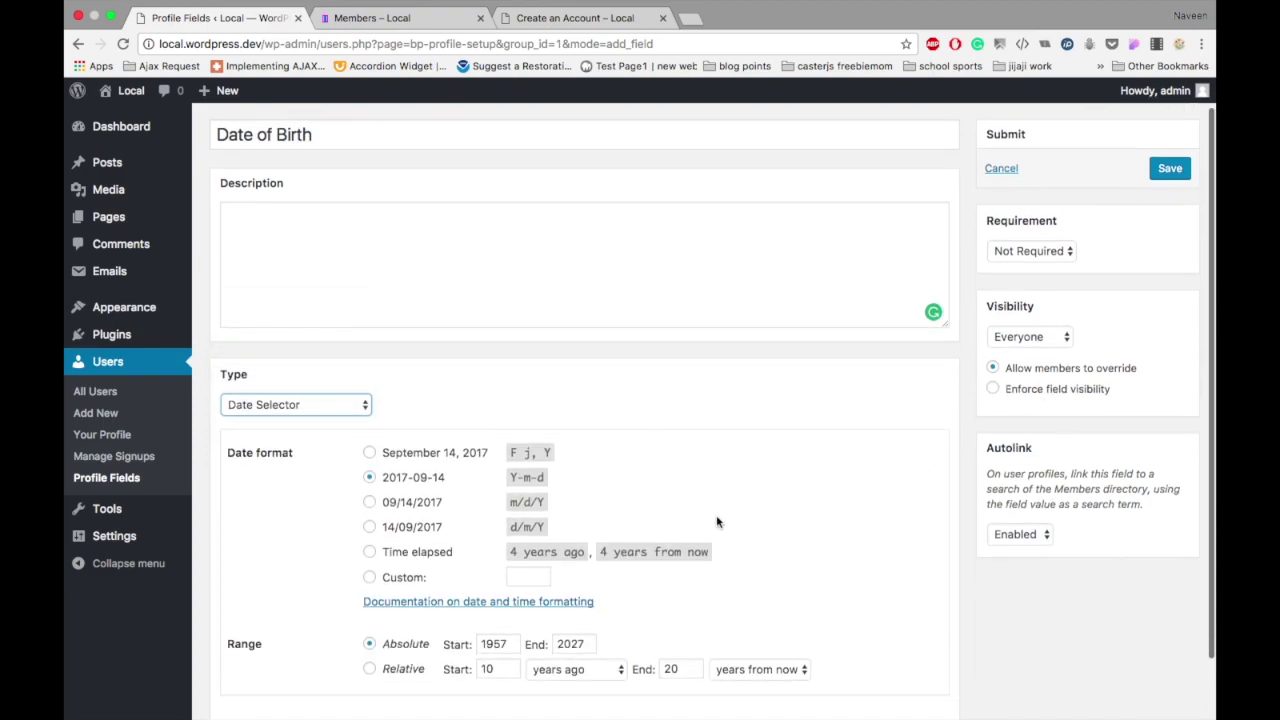
{"action": "scroll", "coordinate": [660, 493], "scroll_direction": "down", "scroll_amount": 1}
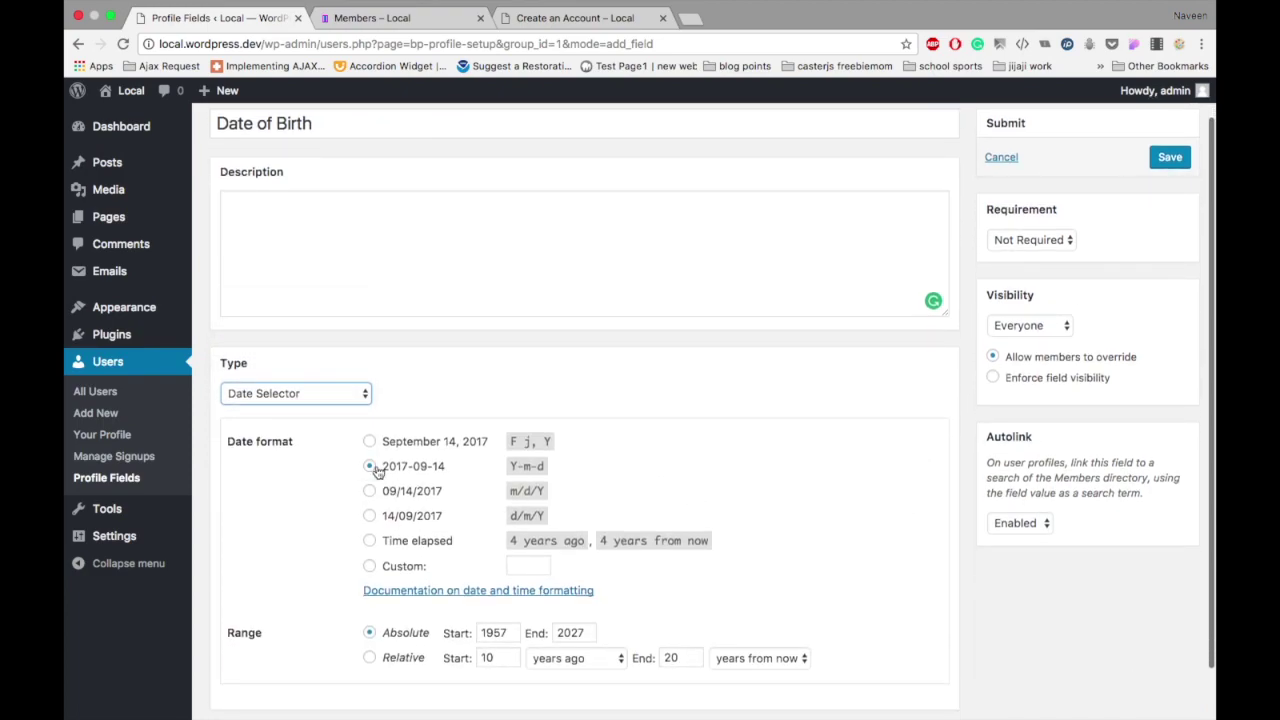
{"action": "scroll", "coordinate": [390, 470], "scroll_direction": "down", "scroll_amount": 2}
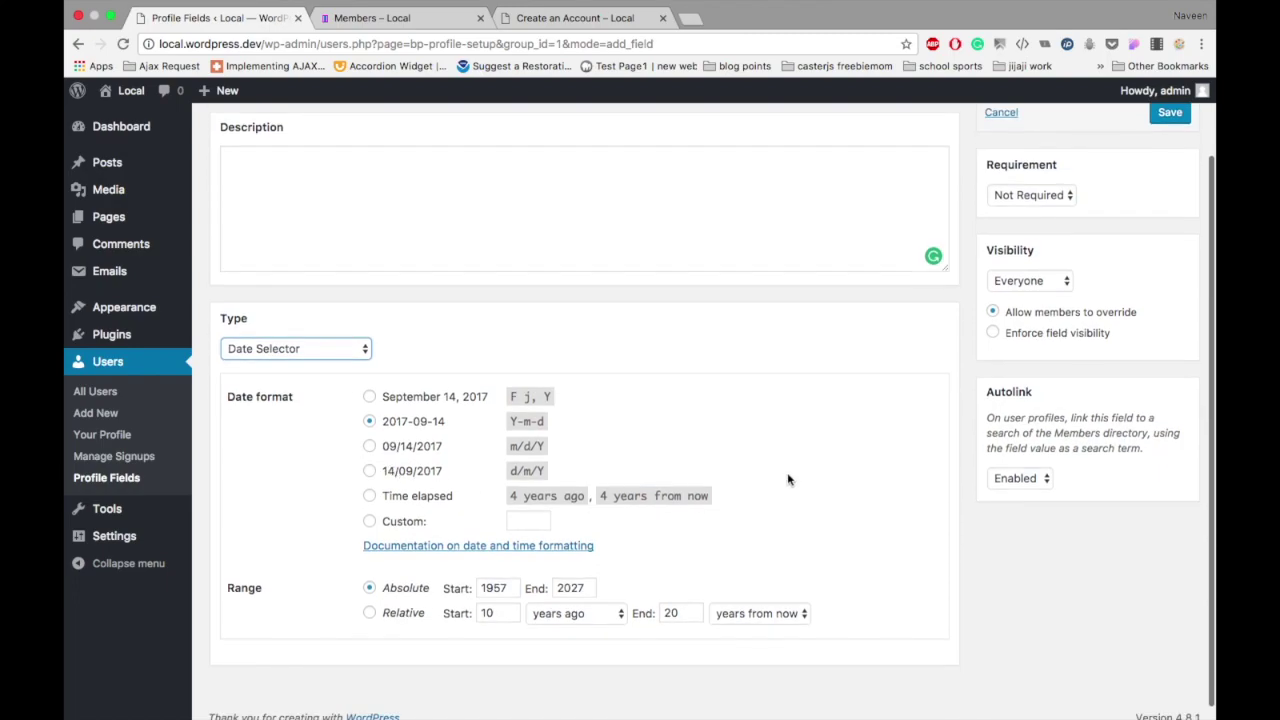
{"action": "scroll", "coordinate": [788, 480], "scroll_direction": "down", "scroll_amount": 1}
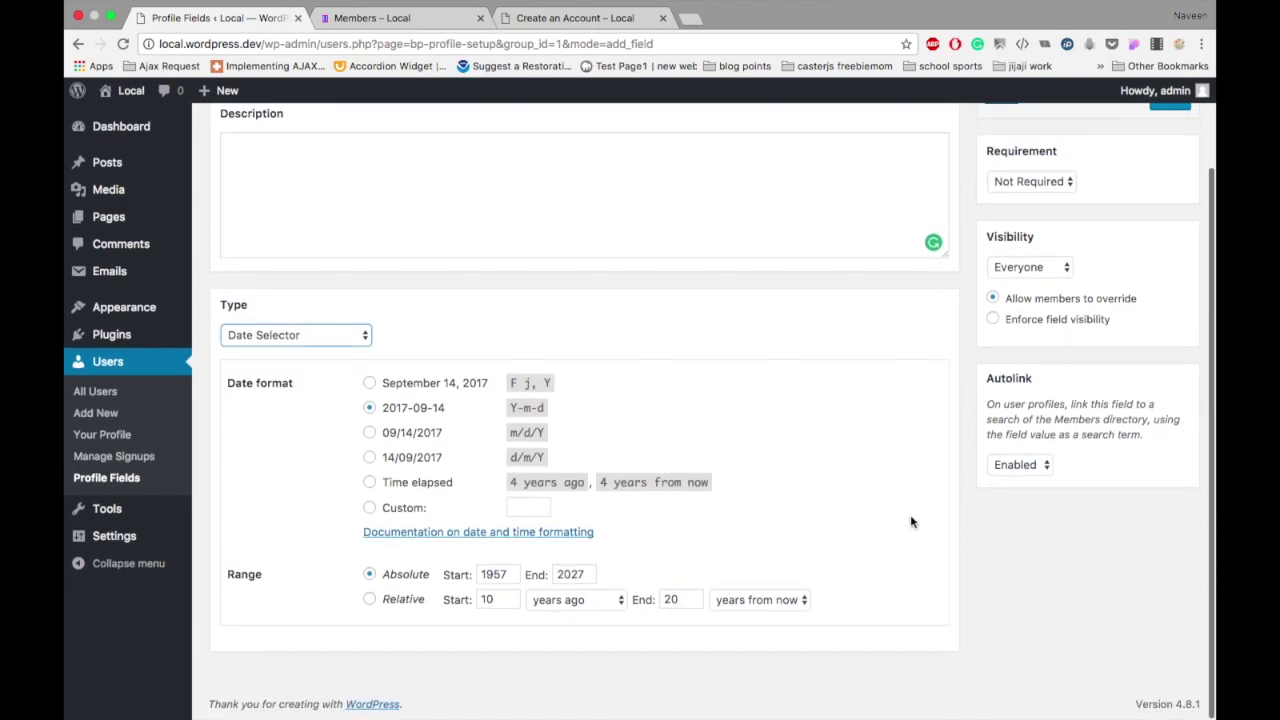
{"action": "scroll", "coordinate": [914, 520], "scroll_direction": "up", "scroll_amount": 4}
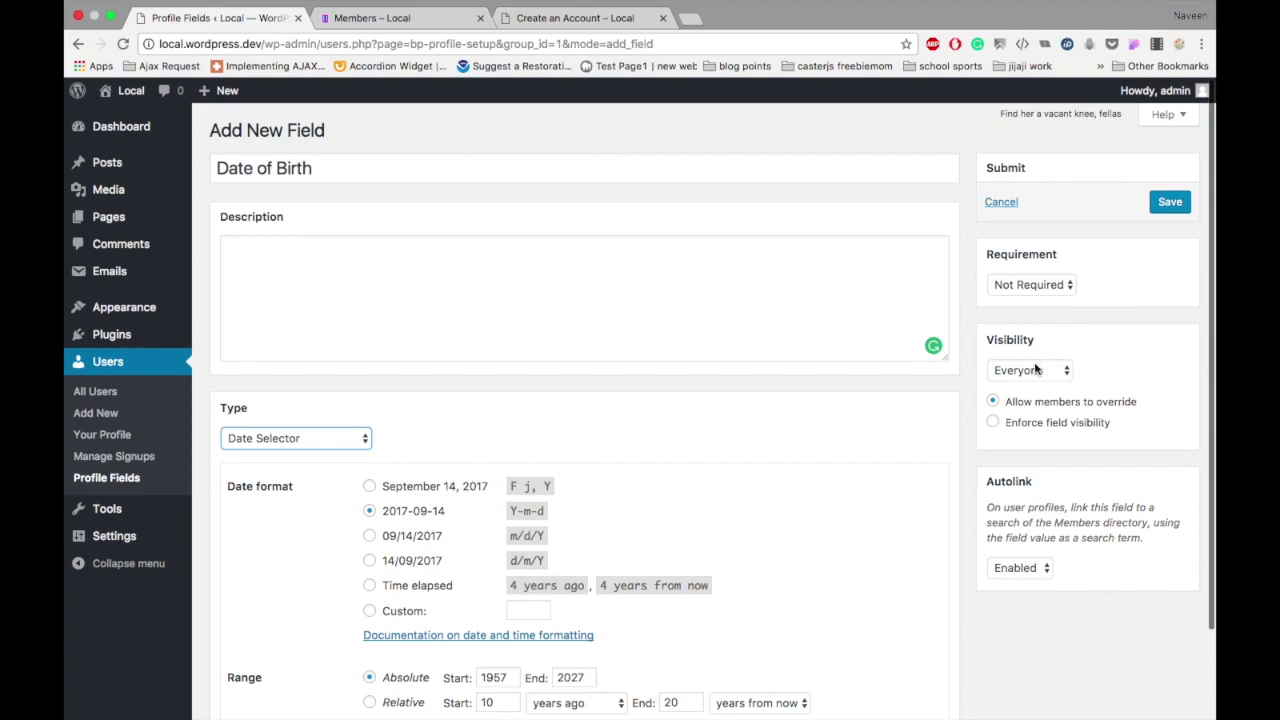
{"action": "left_click", "coordinate": [1038, 277]}
{"action": "left_click", "coordinate": [1032, 285]}
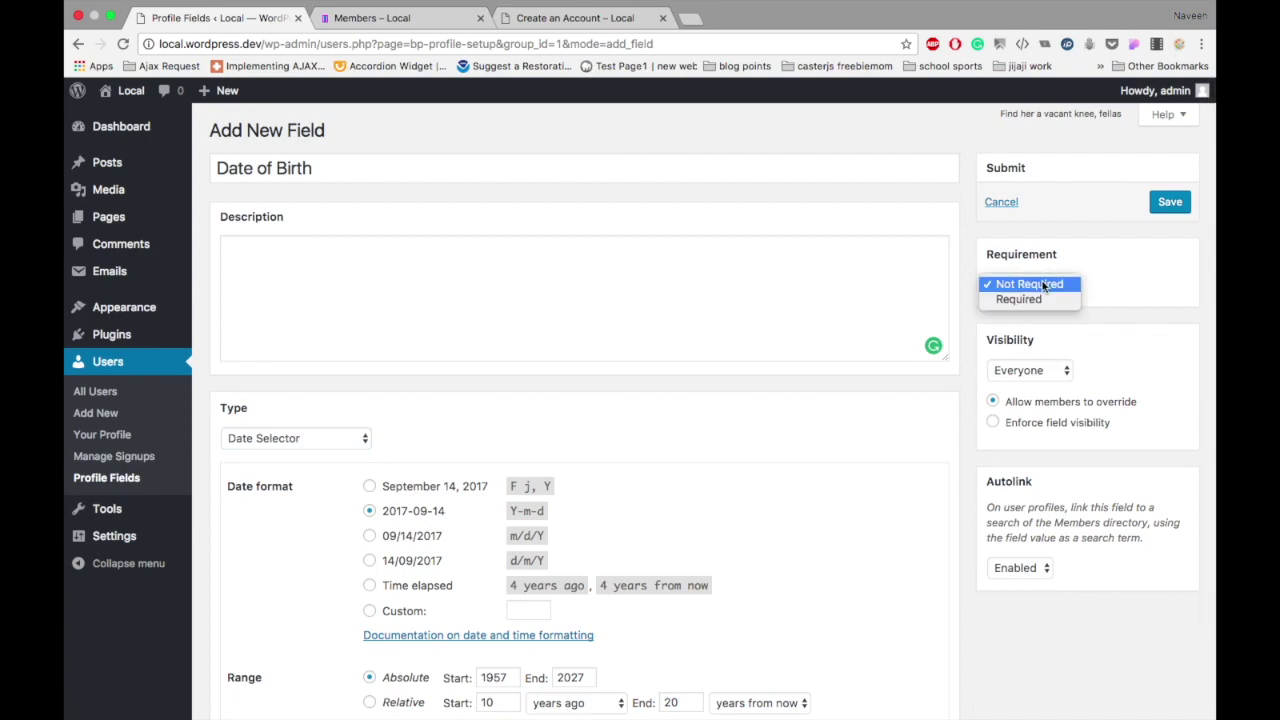
{"action": "left_click", "coordinate": [1032, 298]}
{"action": "left_click", "coordinate": [1170, 205]}
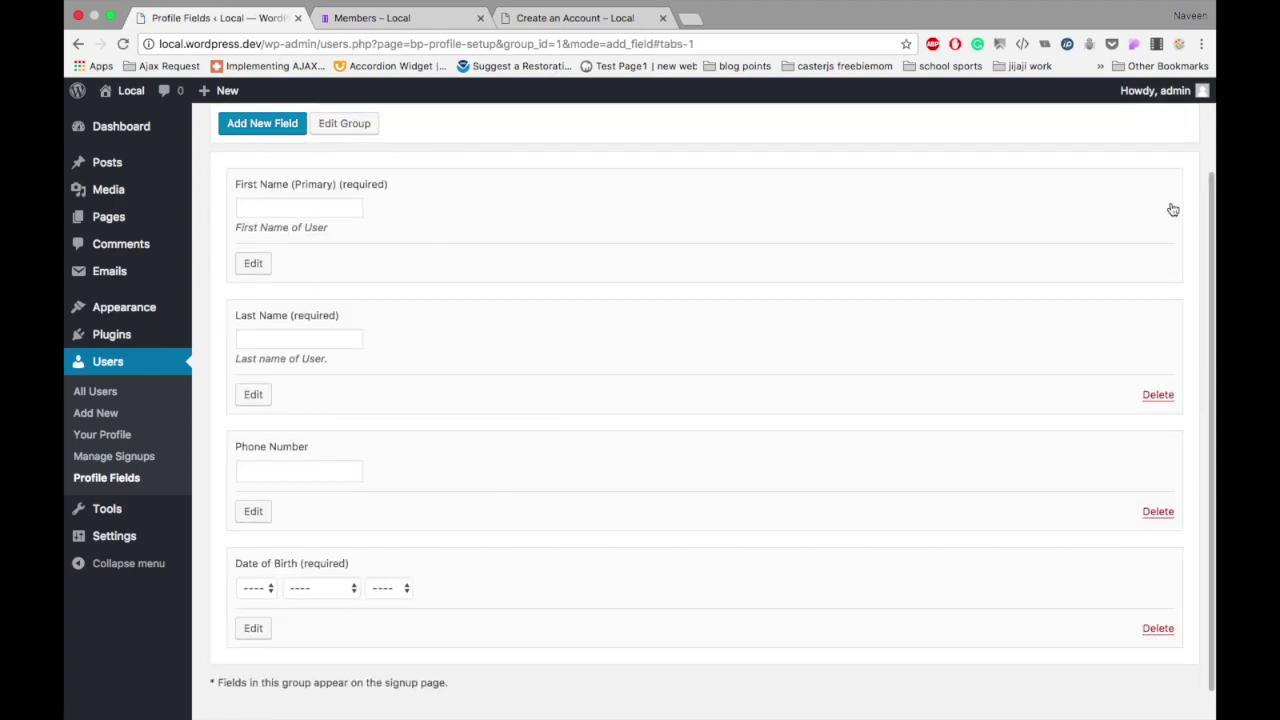
{"action": "left_click", "coordinate": [552, 20]}
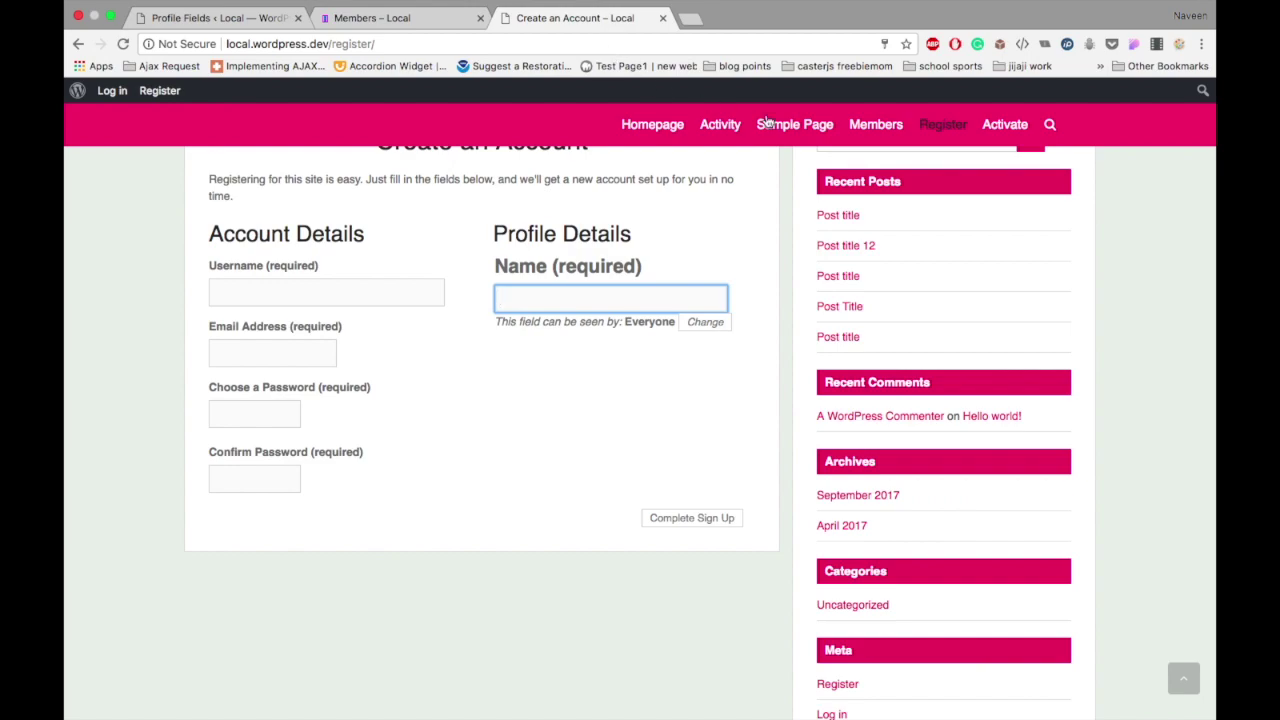
Step: Reload the registration form to show the new fields and set First Name visibility to All Members
{"action": "key", "text": "super+l"}
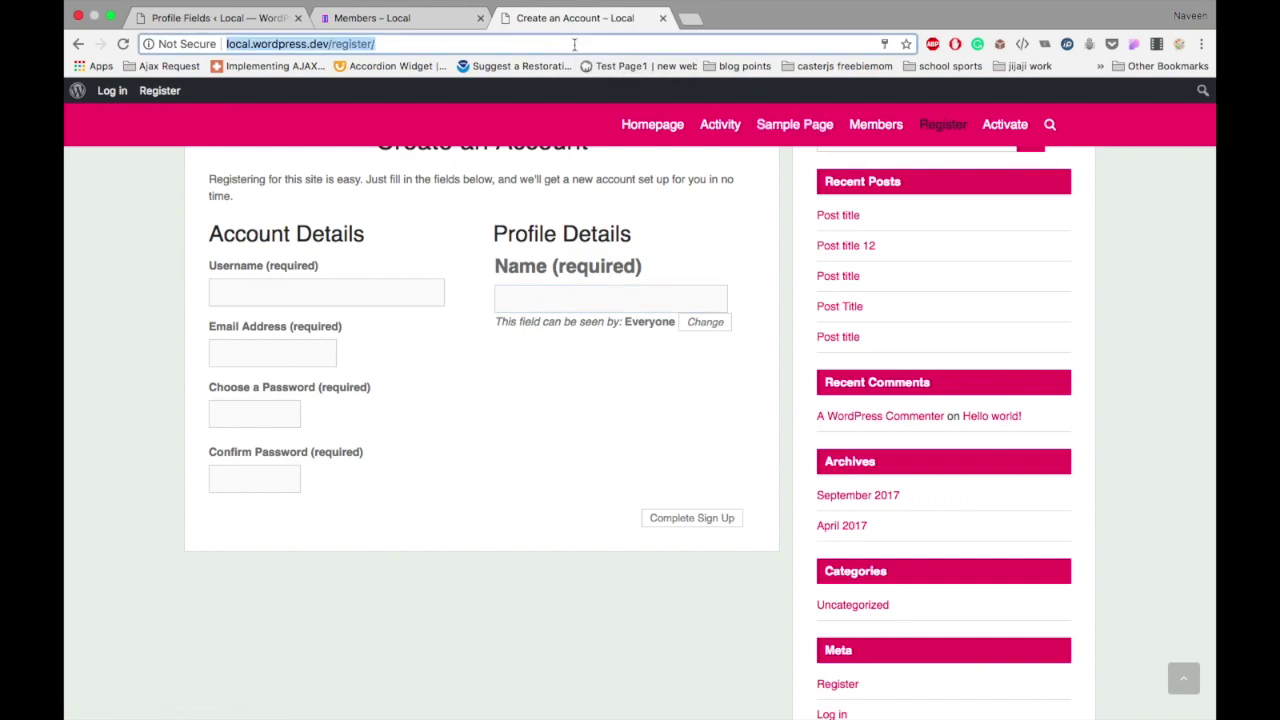
{"action": "key", "text": "Return"}
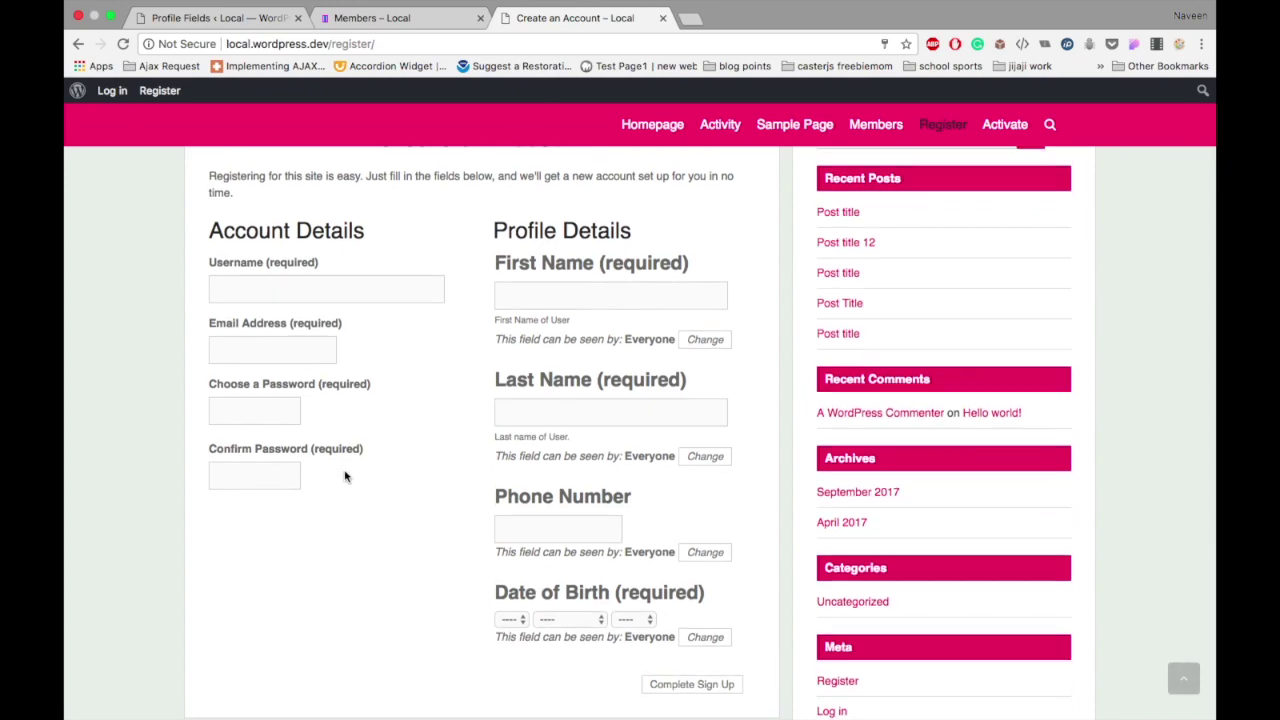
{"action": "scroll", "coordinate": [560, 403], "scroll_direction": "down", "scroll_amount": 1}
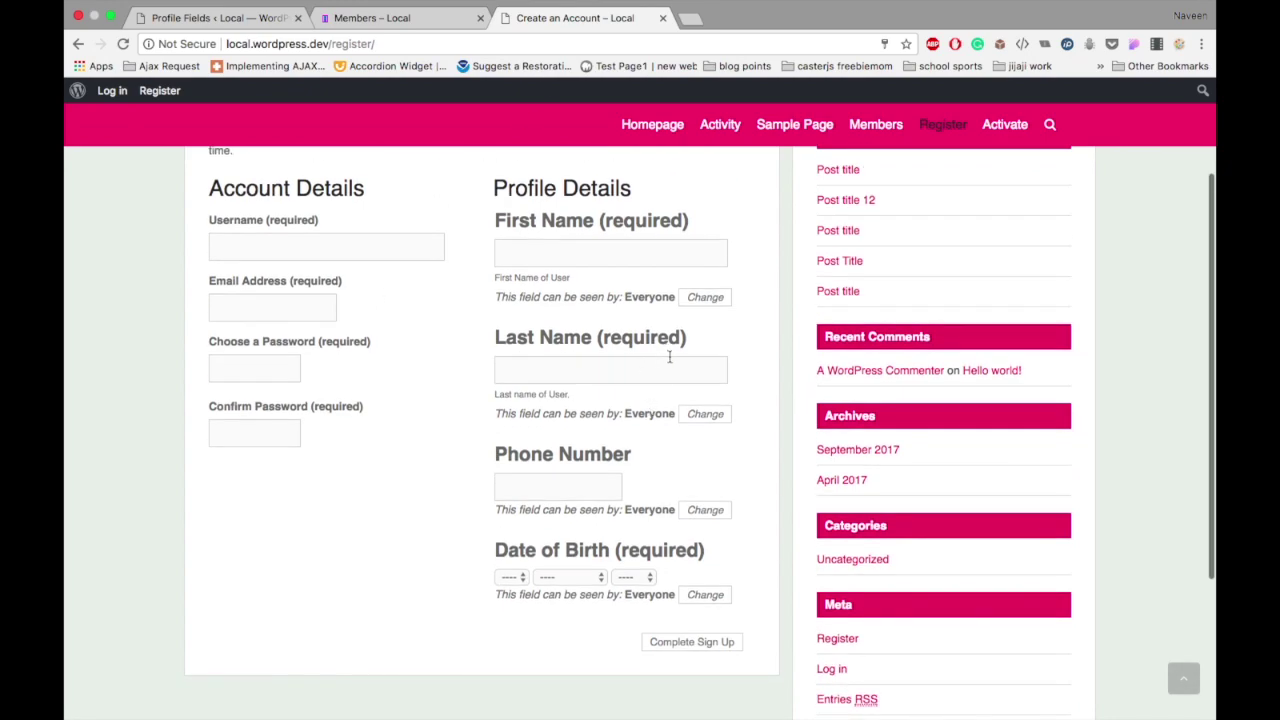
{"action": "left_click", "coordinate": [700, 299]}
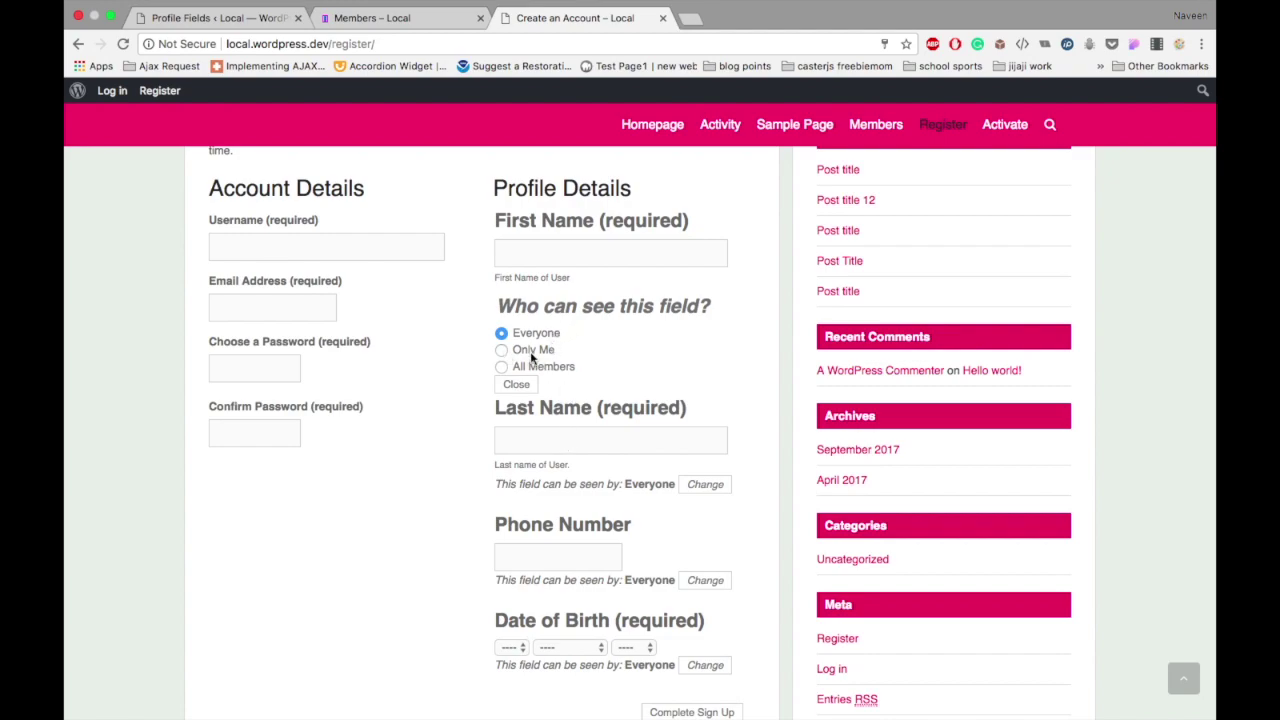
{"action": "left_click", "coordinate": [601, 379]}
{"action": "left_click", "coordinate": [297, 245]}
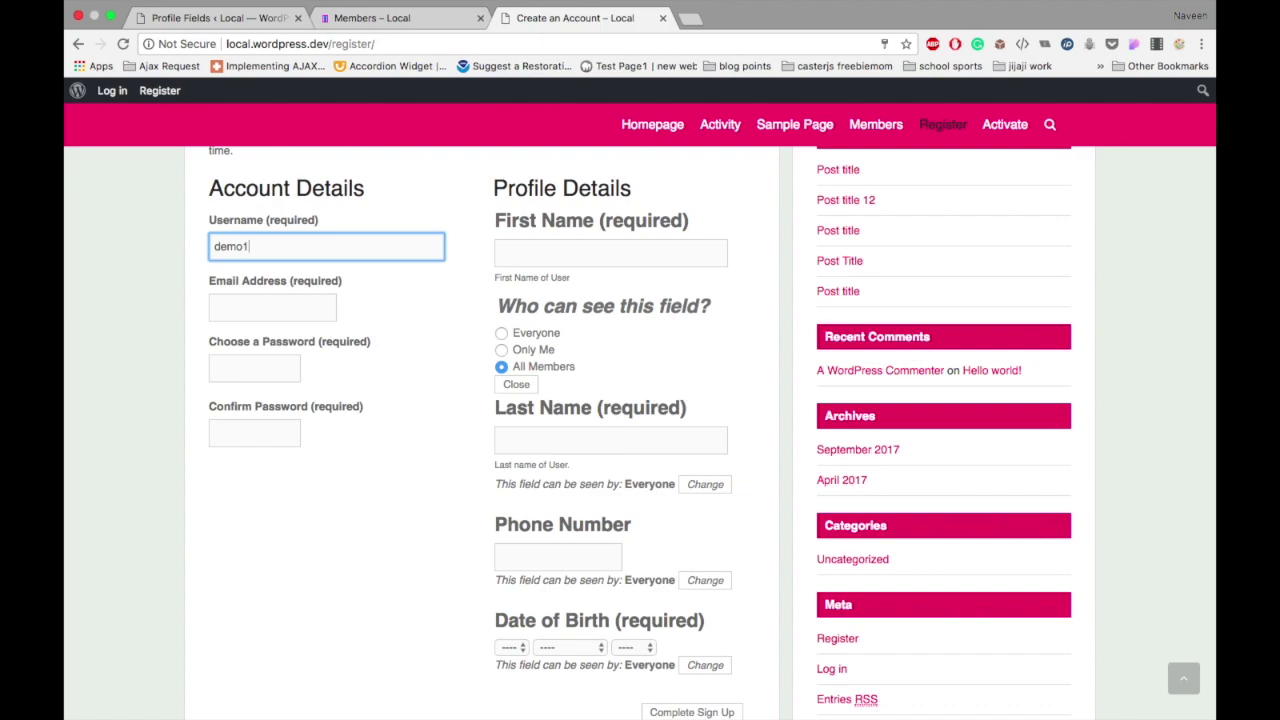
Step: Enter the new account's e-mail address and the same password in both password fields
{"action": "left_click", "coordinate": [290, 317]}
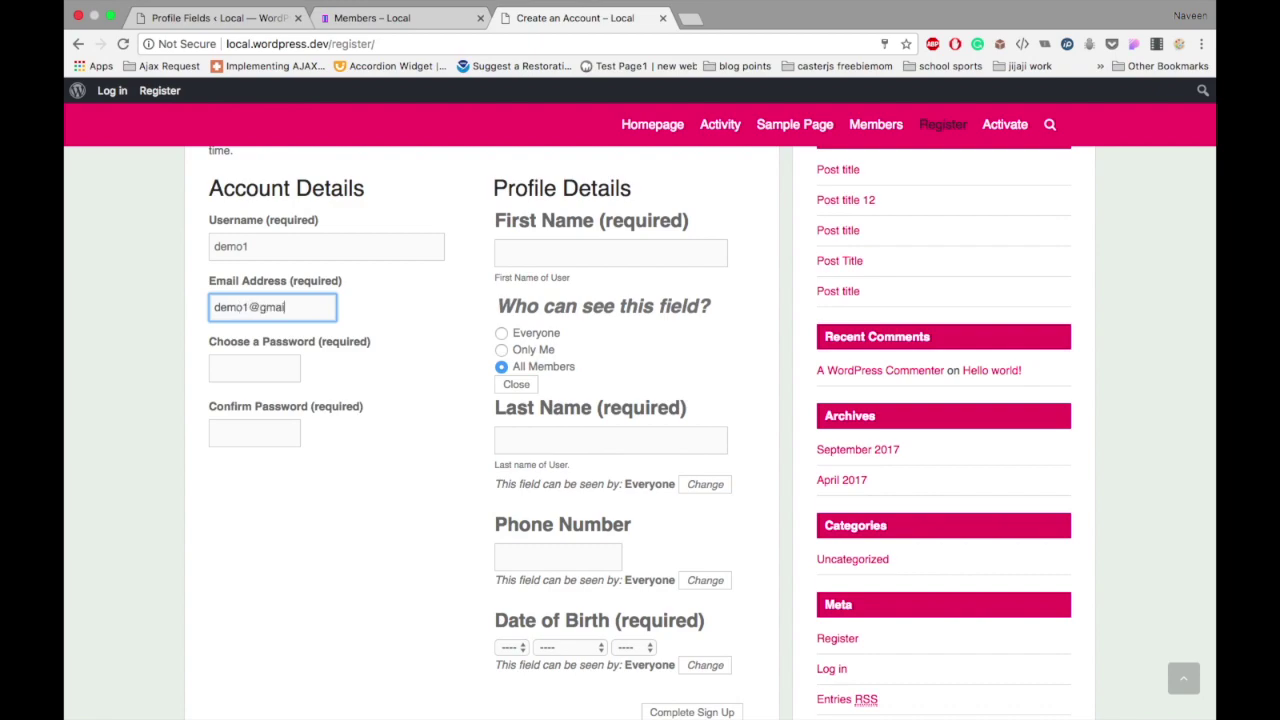
{"action": "left_click", "coordinate": [254, 368]}
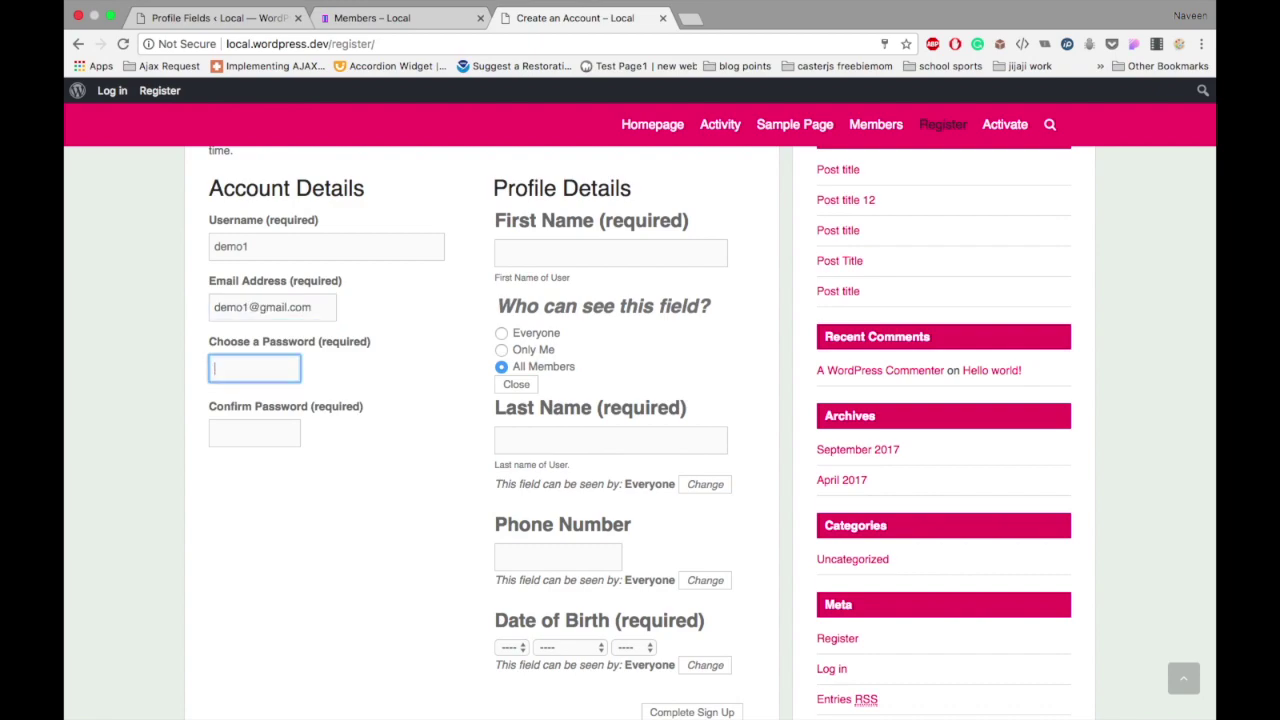
{"action": "type", "text": "de"}
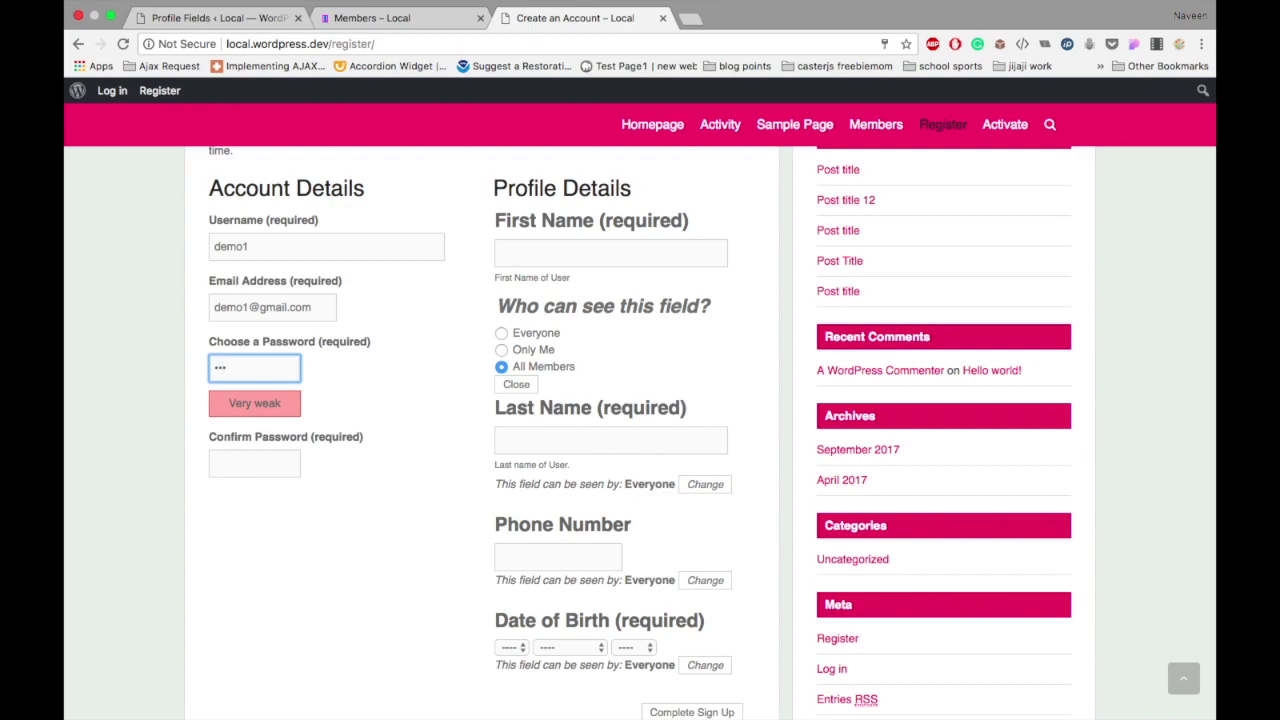
{"action": "left_click", "coordinate": [254, 463]}
{"action": "type", "text": "d"}
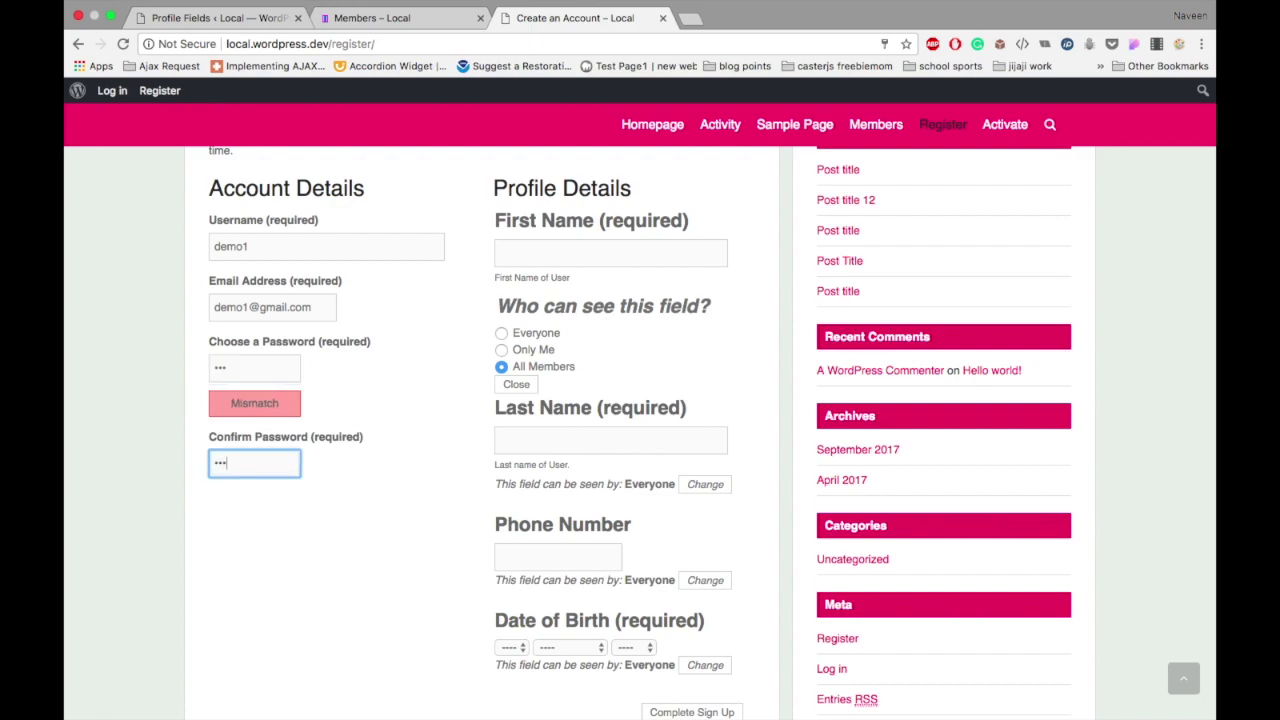
{"action": "left_click", "coordinate": [378, 477]}
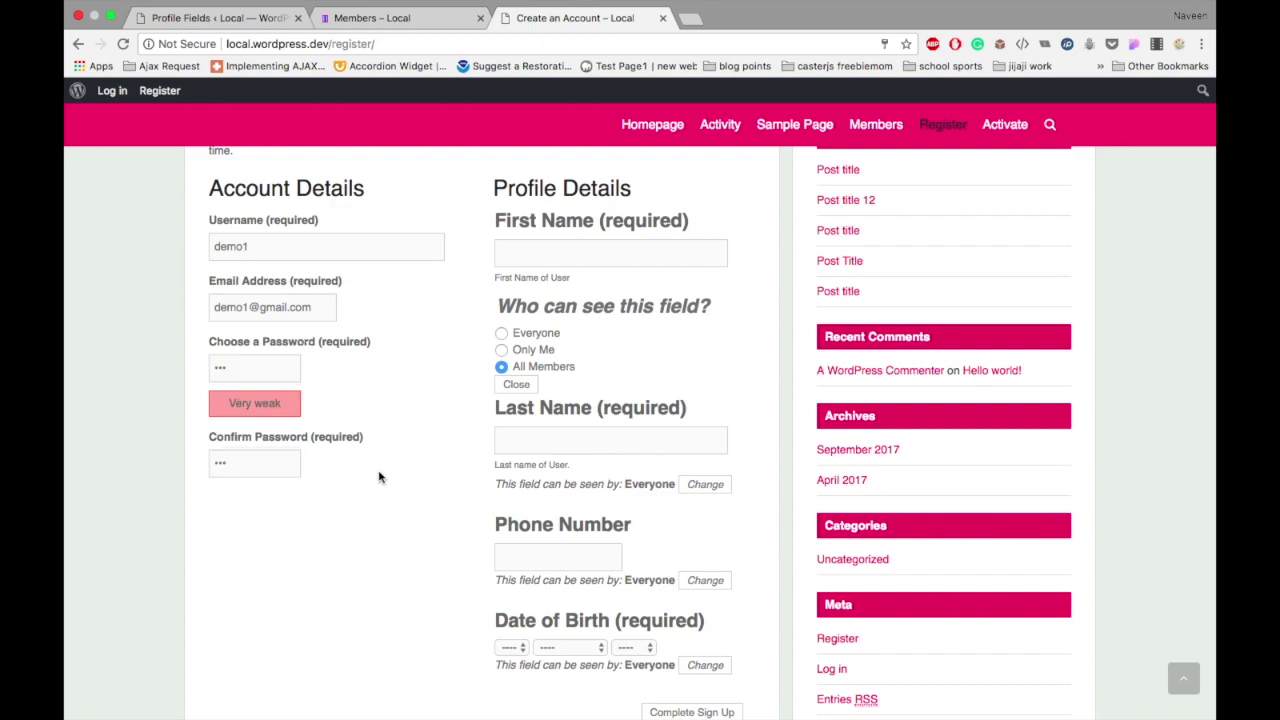
Step: Fill in the first name, last name and phone number fields
{"action": "left_click", "coordinate": [570, 253]}
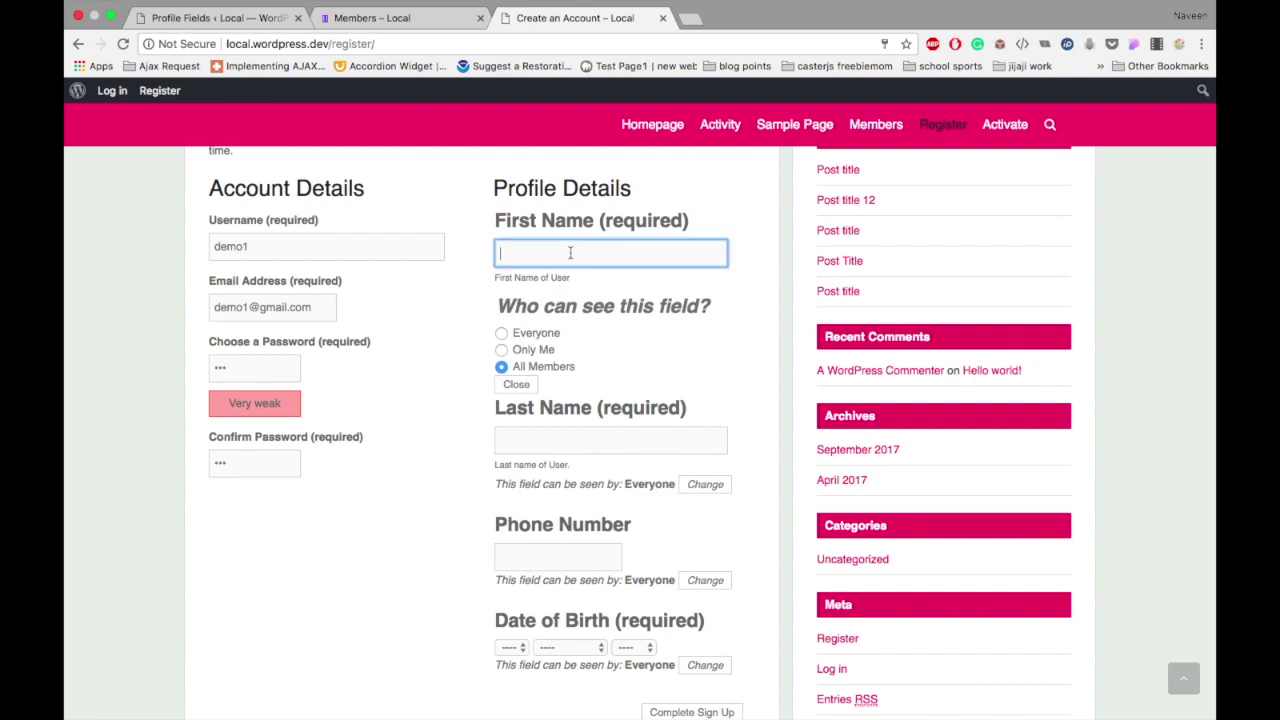
{"action": "type", "text": "Demo"}
{"action": "left_click", "coordinate": [577, 441]}
{"action": "type", "text": "One"}
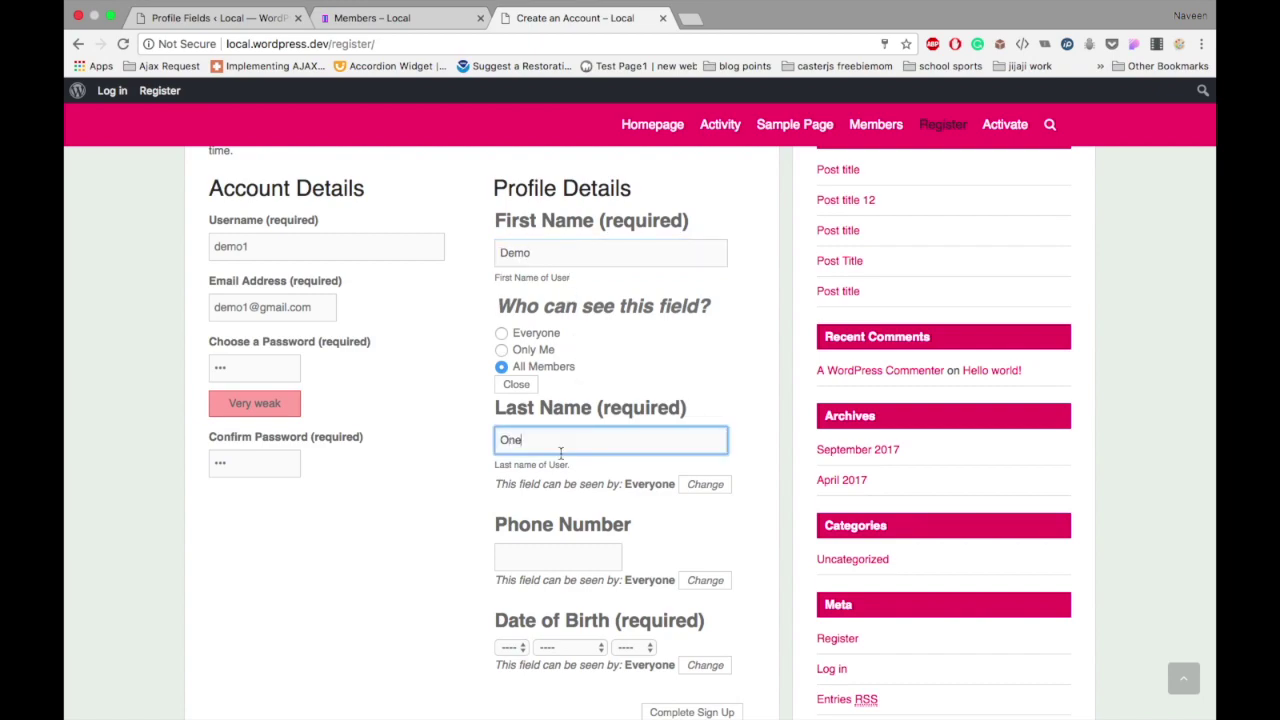
{"action": "left_click", "coordinate": [533, 558]}
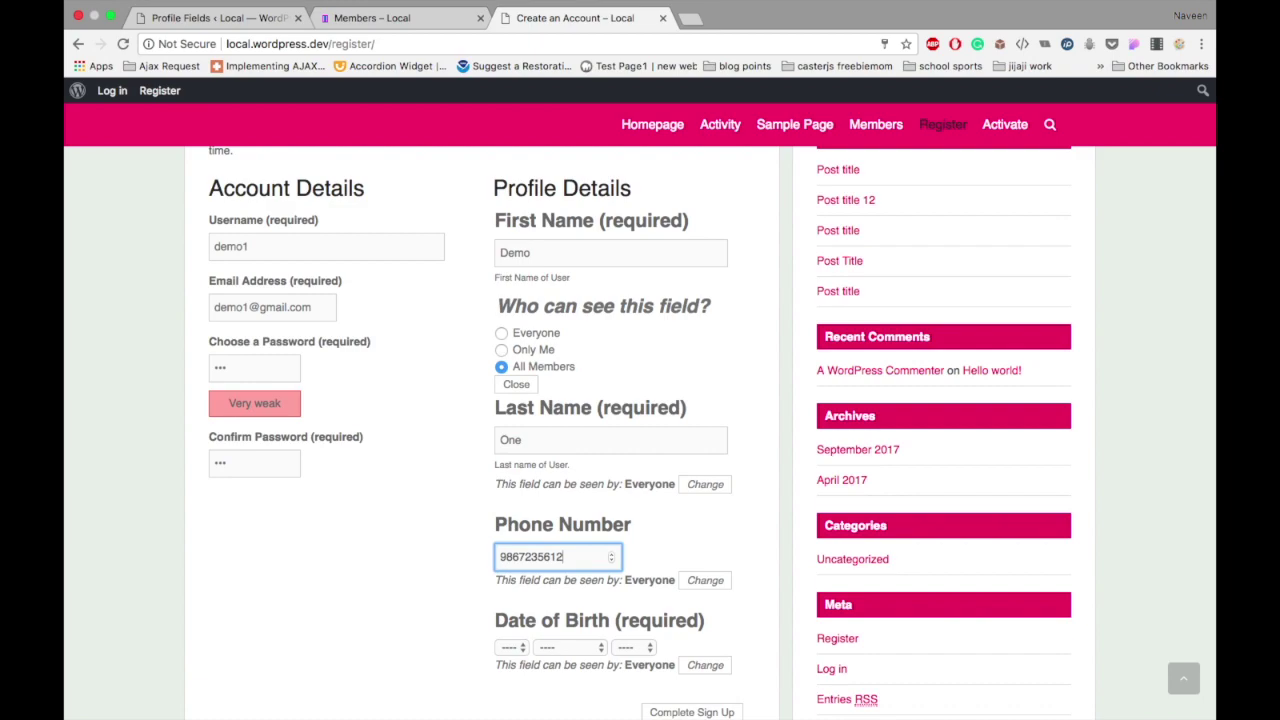
{"action": "left_click", "coordinate": [694, 528]}
Step: Choose 15 as the birth day and July as the birth month
{"action": "scroll", "coordinate": [694, 528], "scroll_direction": "down", "scroll_amount": 3}
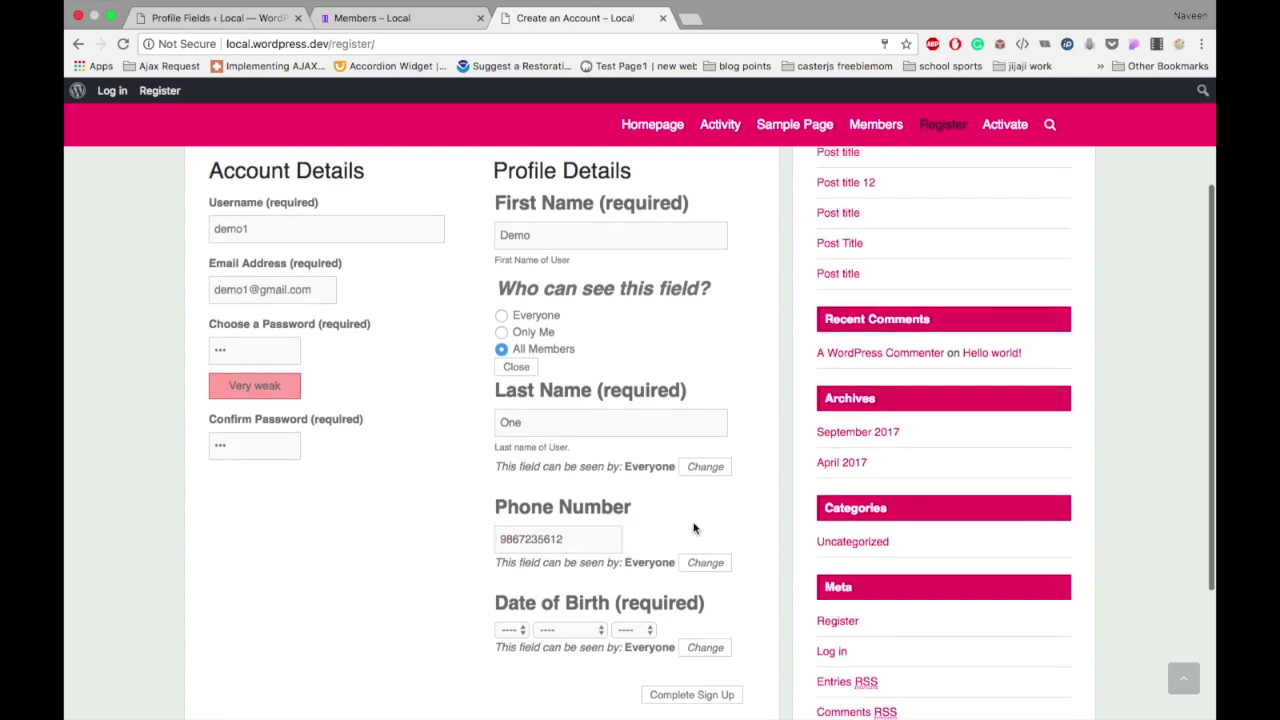
{"action": "left_click", "coordinate": [509, 492]}
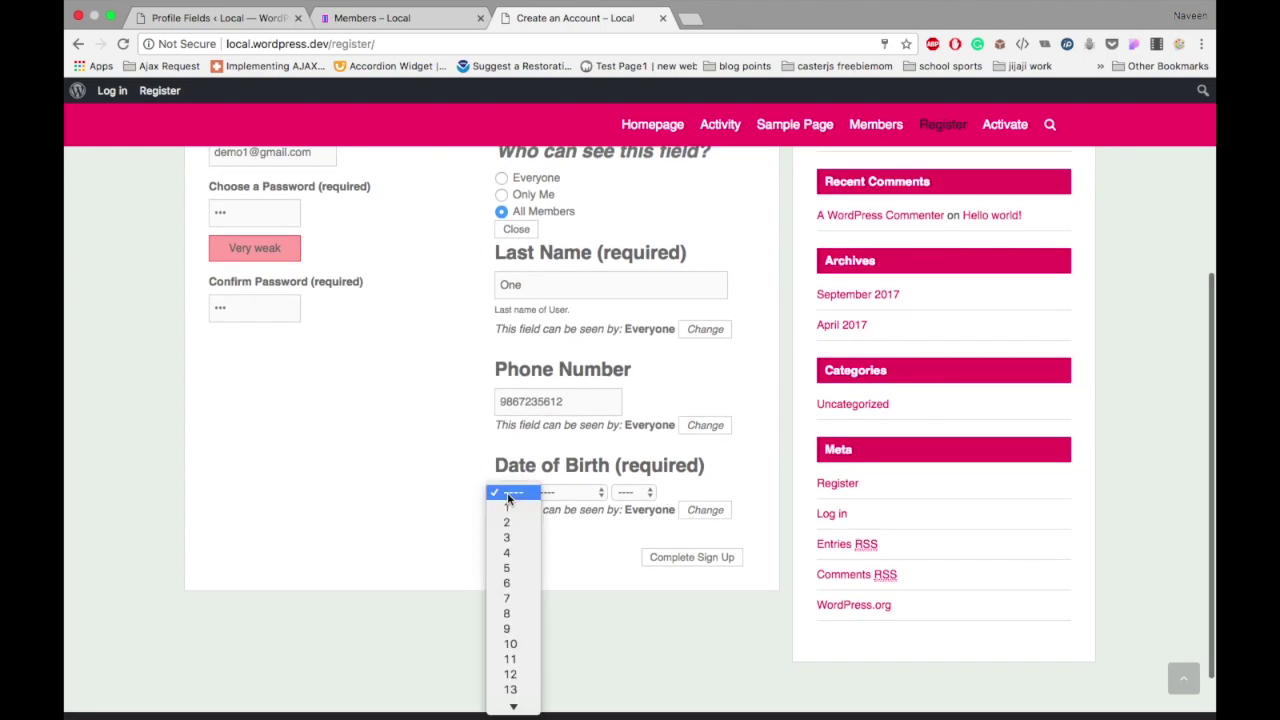
{"action": "scroll", "coordinate": [517, 680], "scroll_direction": "down", "scroll_amount": 2}
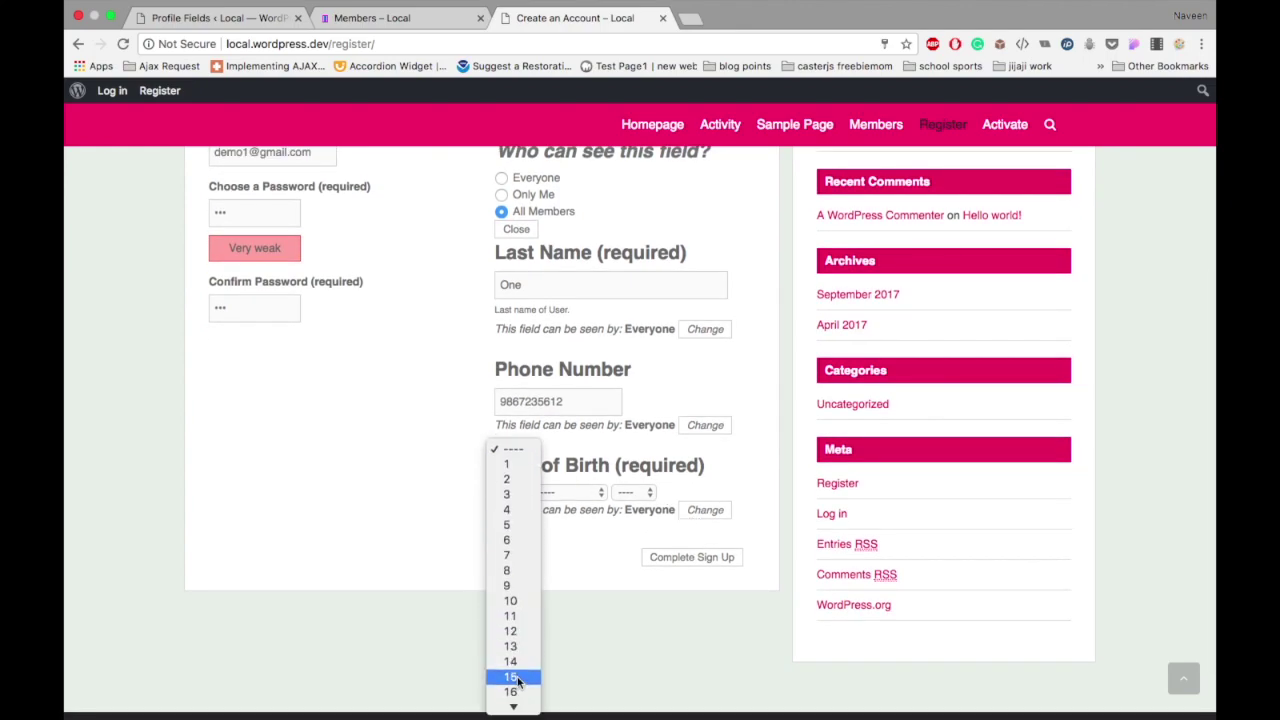
{"action": "left_click", "coordinate": [517, 679]}
{"action": "left_click", "coordinate": [571, 492]}
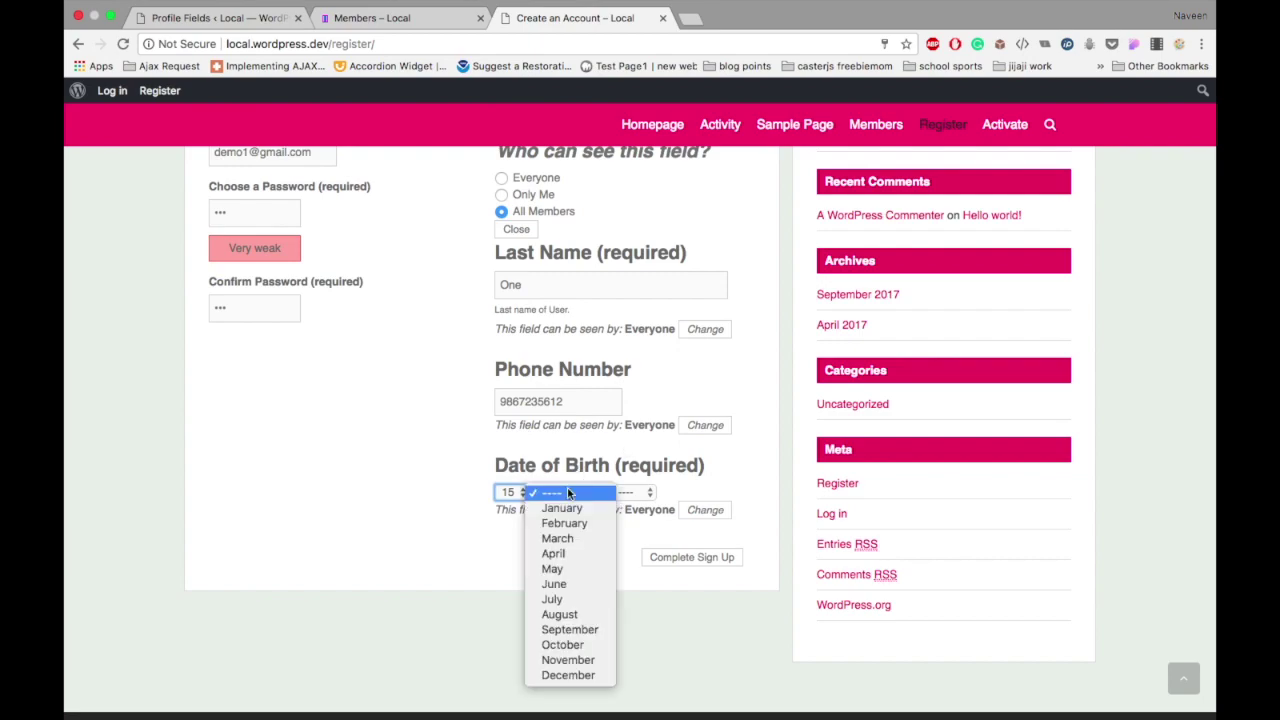
{"action": "left_click", "coordinate": [561, 600]}
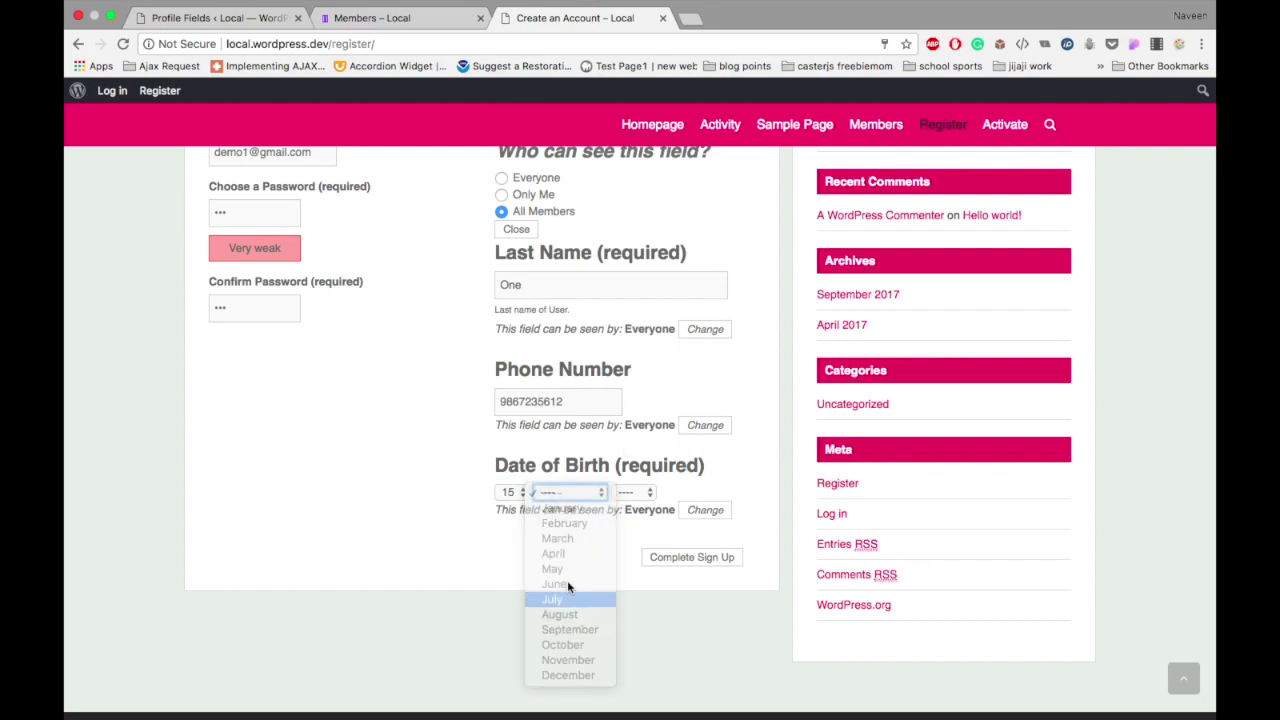
Step: Set the birth year to 1993, correcting an initial pick of 1980
{"action": "left_click", "coordinate": [634, 494]}
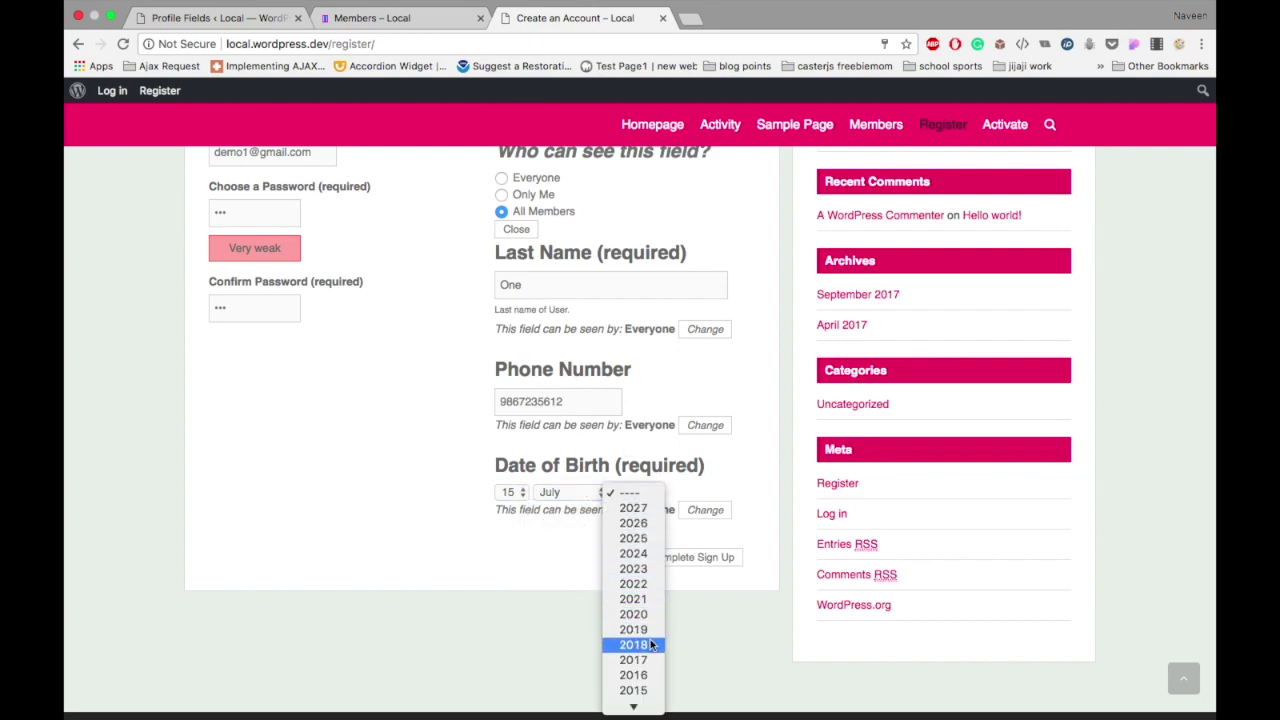
{"action": "scroll", "coordinate": [648, 645], "scroll_direction": "down", "scroll_amount": 6}
{"action": "scroll", "coordinate": [648, 640], "scroll_direction": "down", "scroll_amount": 8}
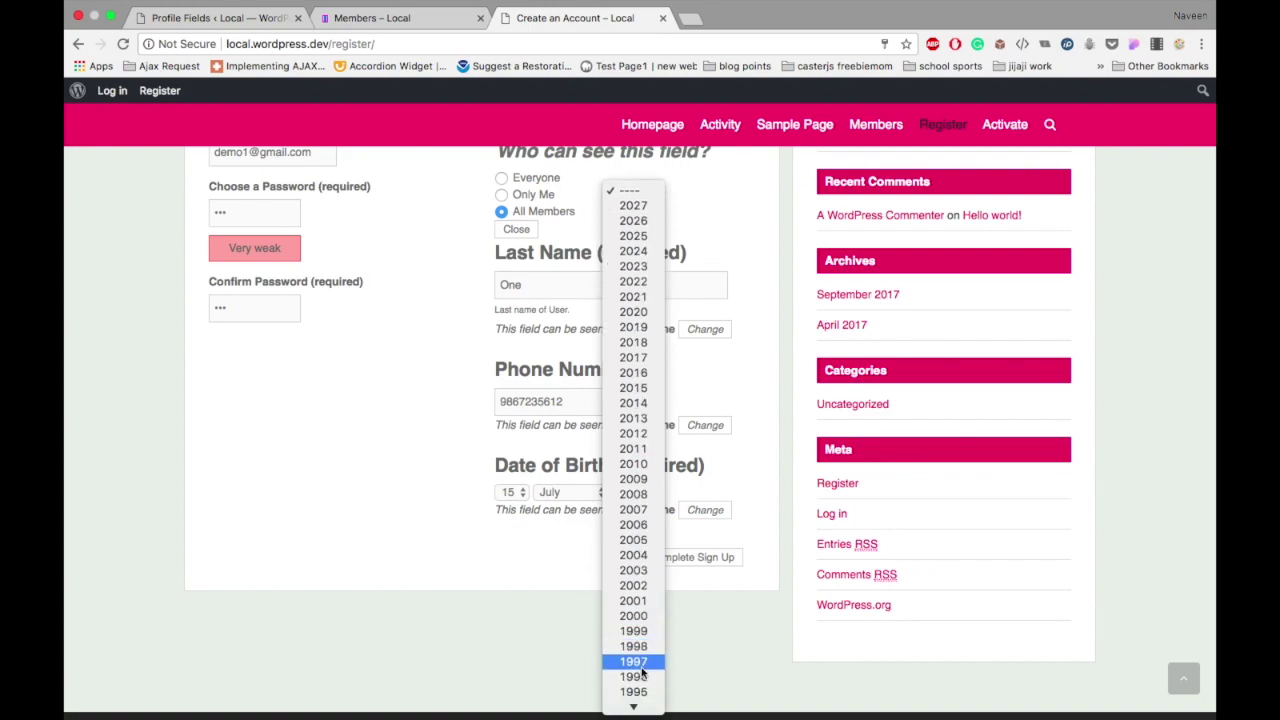
{"action": "left_click", "coordinate": [642, 648]}
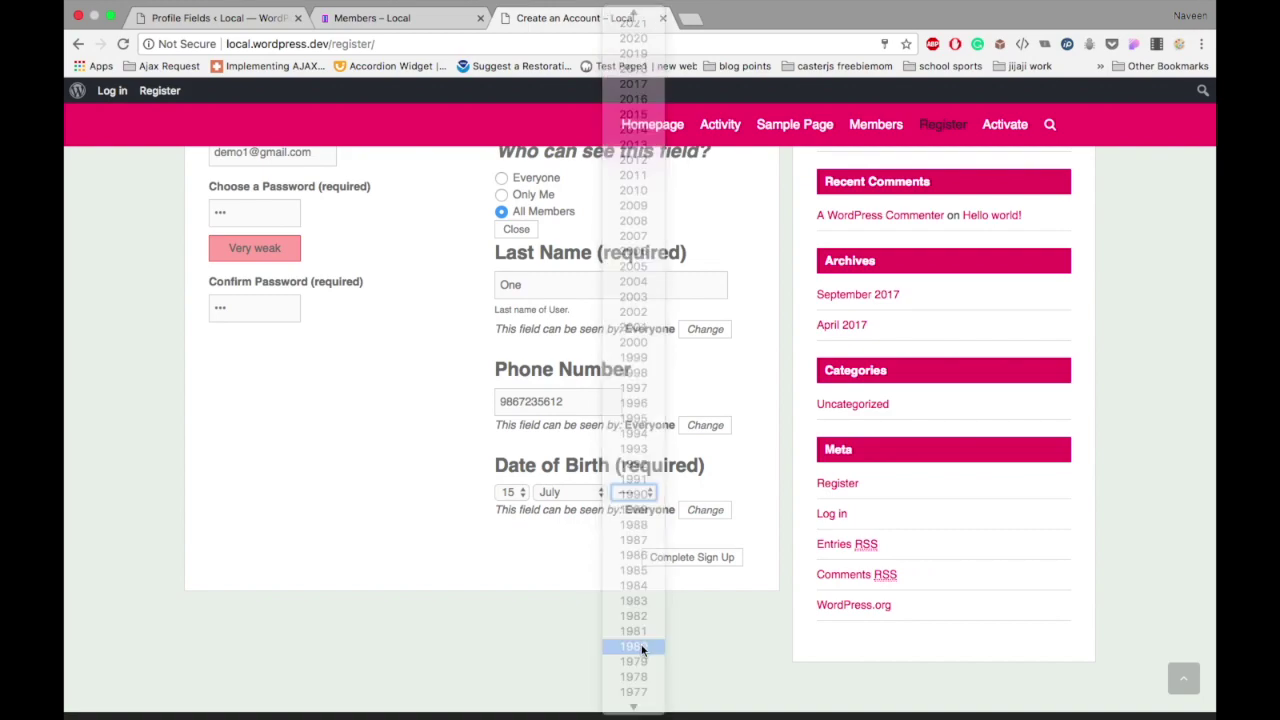
{"action": "left_click", "coordinate": [638, 494]}
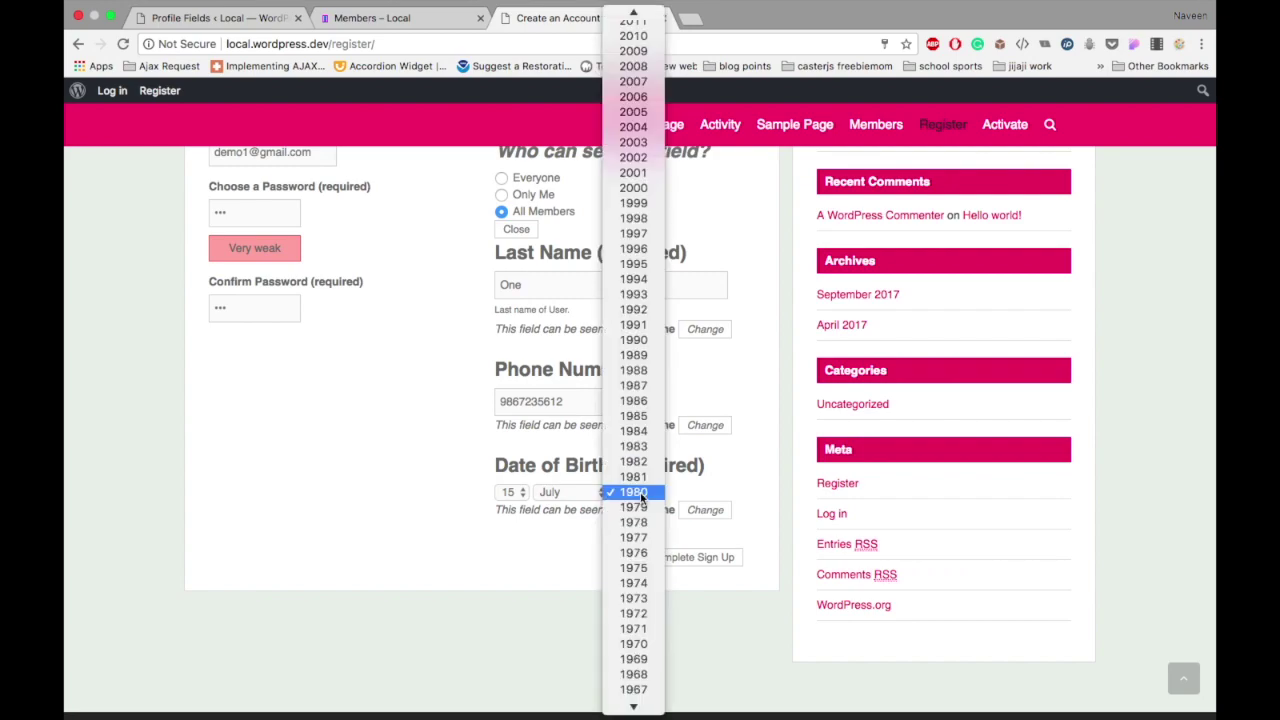
{"action": "left_click", "coordinate": [647, 297]}
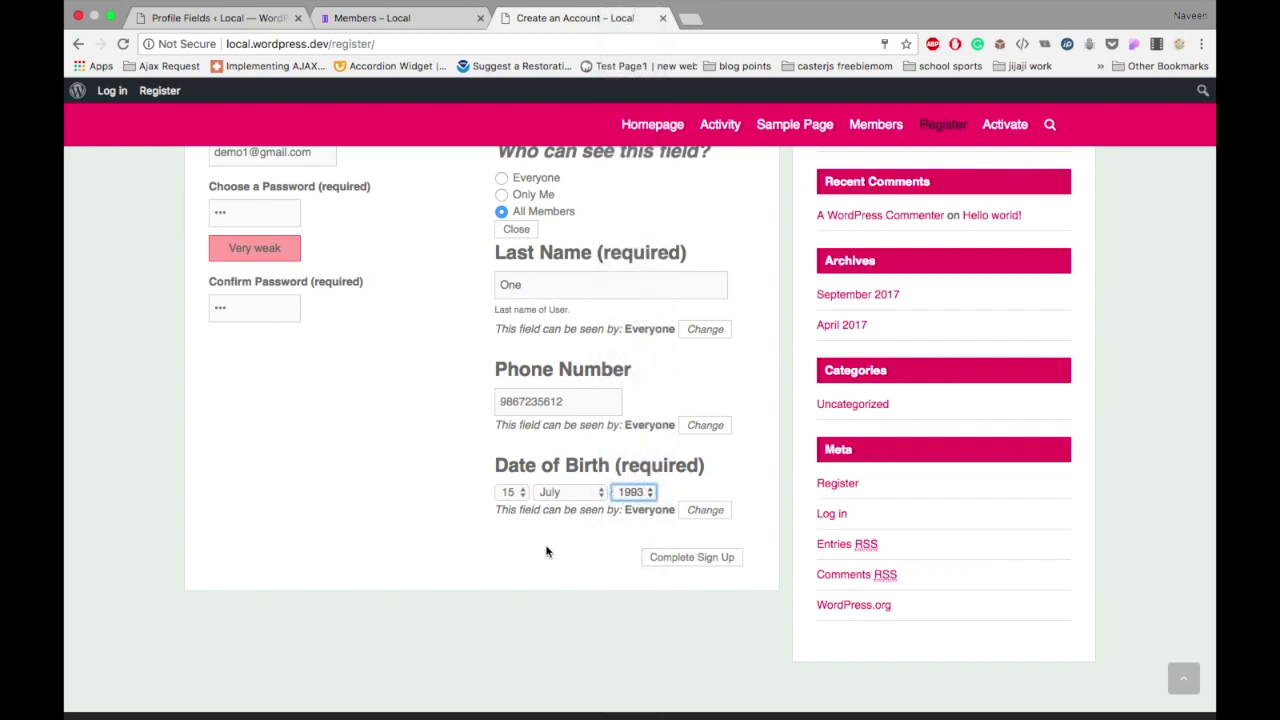
{"action": "scroll", "coordinate": [546, 551], "scroll_direction": "up", "scroll_amount": 4}
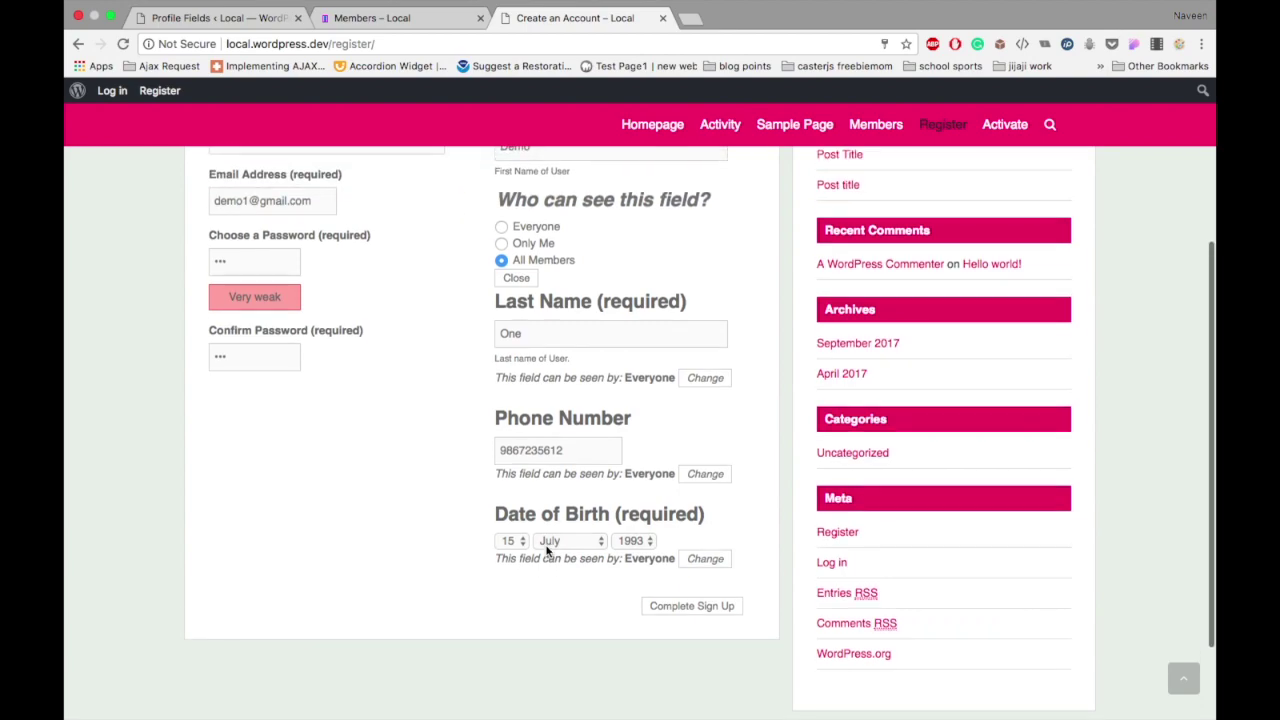
{"action": "scroll", "coordinate": [546, 551], "scroll_direction": "down", "scroll_amount": 1}
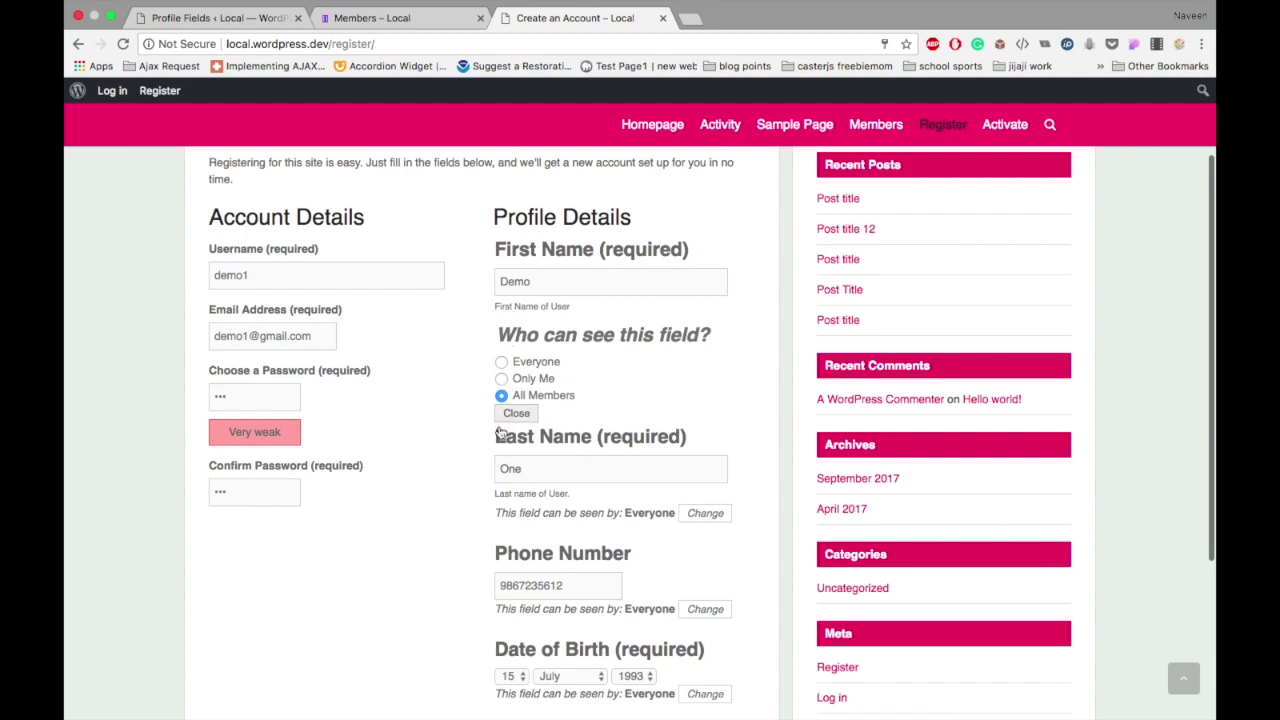
Step: Make the phone number visible to Only Me
{"action": "left_click", "coordinate": [705, 609]}
{"action": "scroll", "coordinate": [698, 616], "scroll_direction": "down", "scroll_amount": 2}
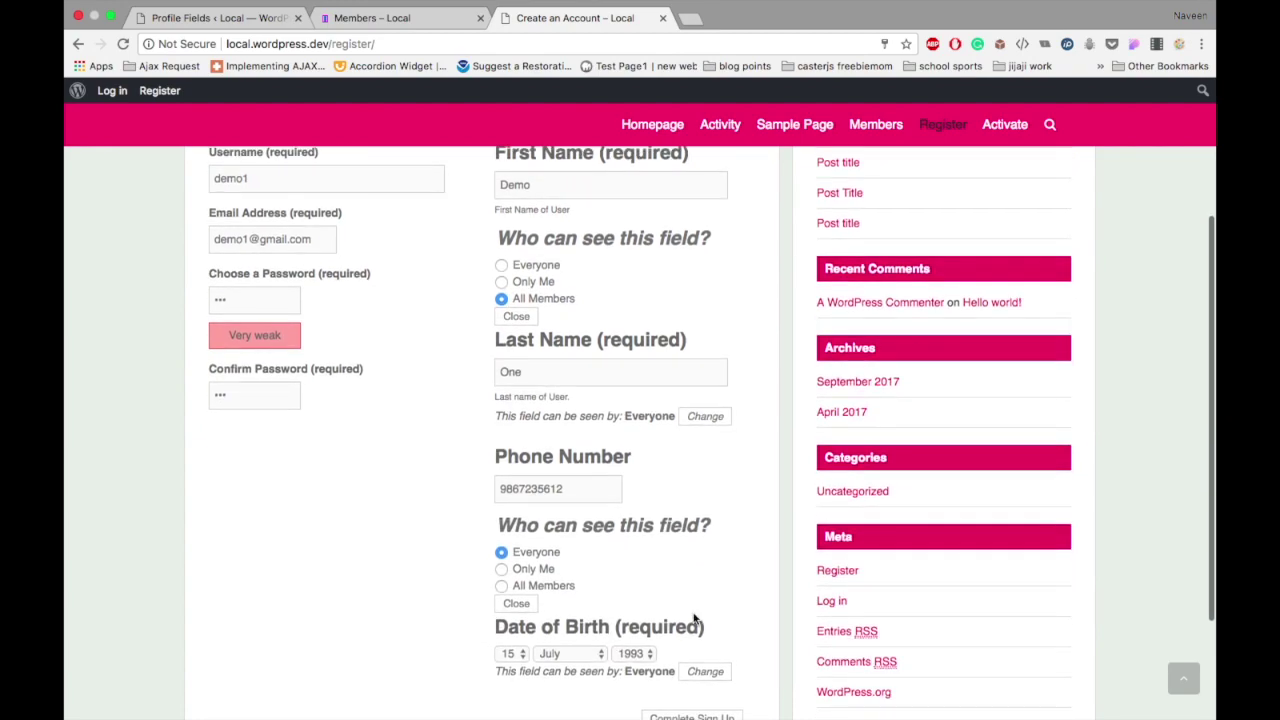
{"action": "left_click", "coordinate": [503, 570]}
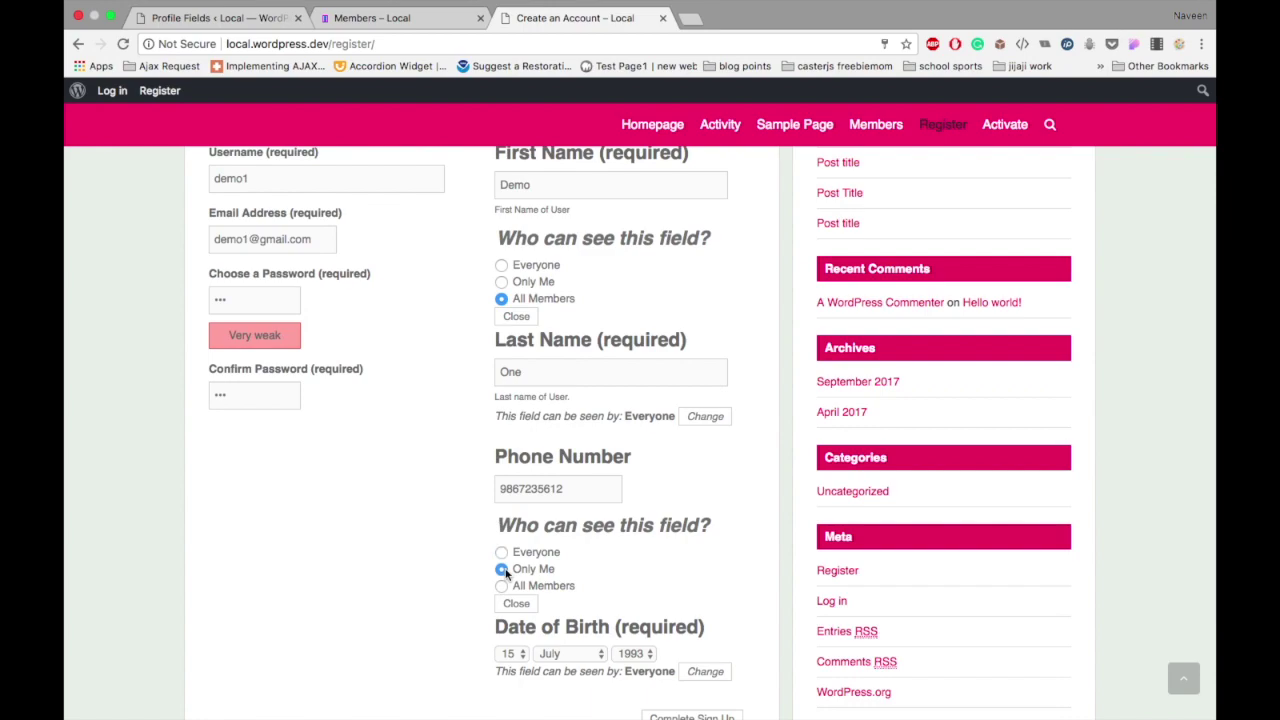
{"action": "scroll", "coordinate": [505, 573], "scroll_direction": "down", "scroll_amount": 2}
Step: Make the date of birth visible to Only Me and complete the sign-up
{"action": "scroll", "coordinate": [505, 573], "scroll_direction": "down", "scroll_amount": 1}
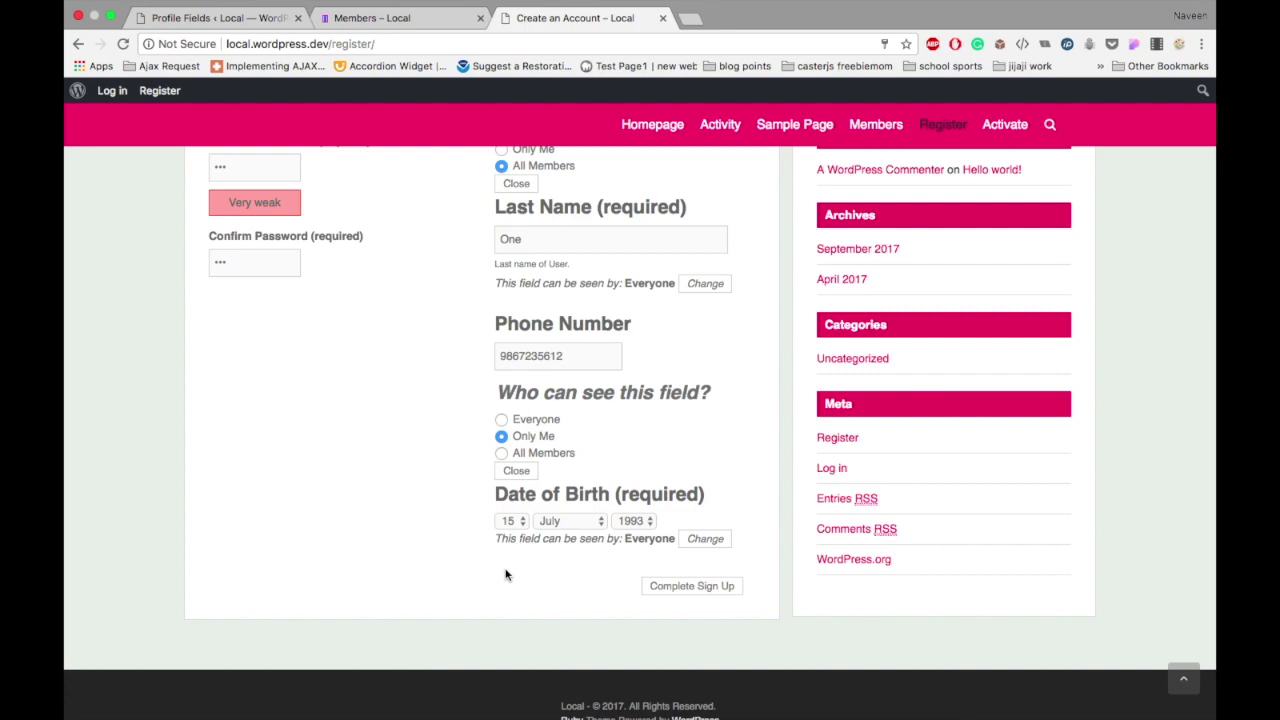
{"action": "left_click", "coordinate": [699, 541]}
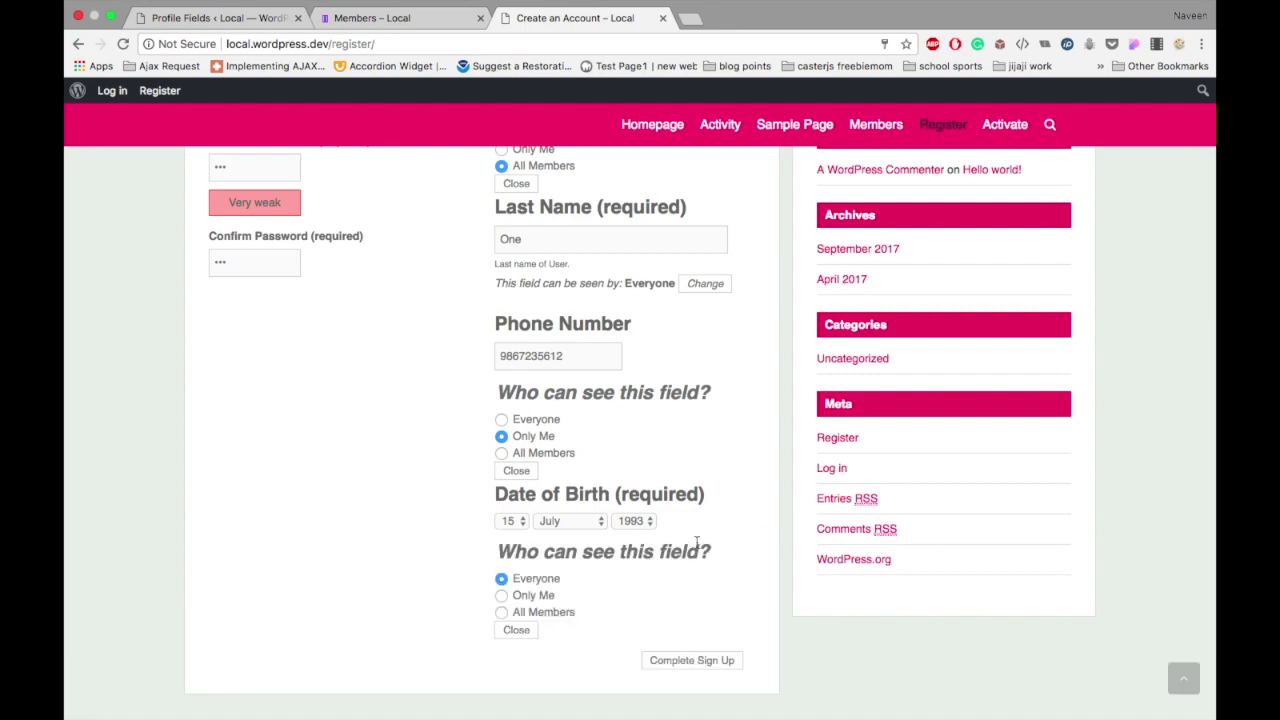
{"action": "scroll", "coordinate": [600, 590], "scroll_direction": "down", "scroll_amount": 1}
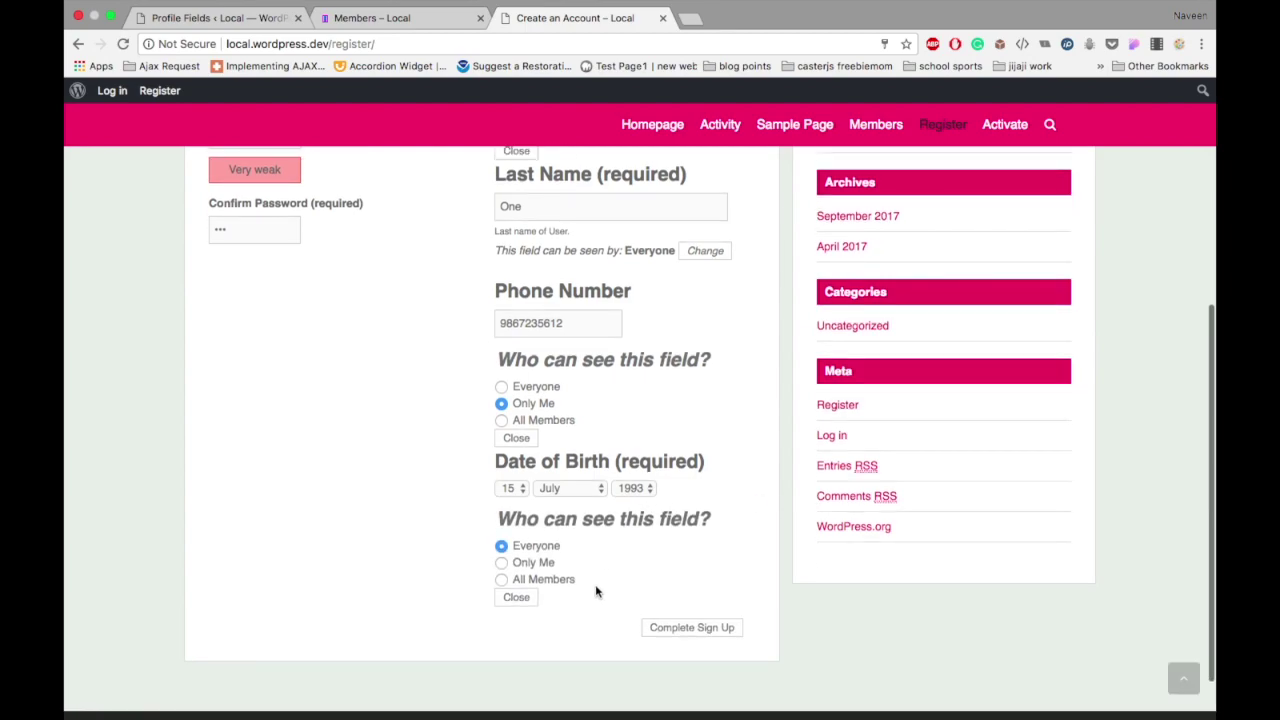
{"action": "left_click", "coordinate": [503, 564]}
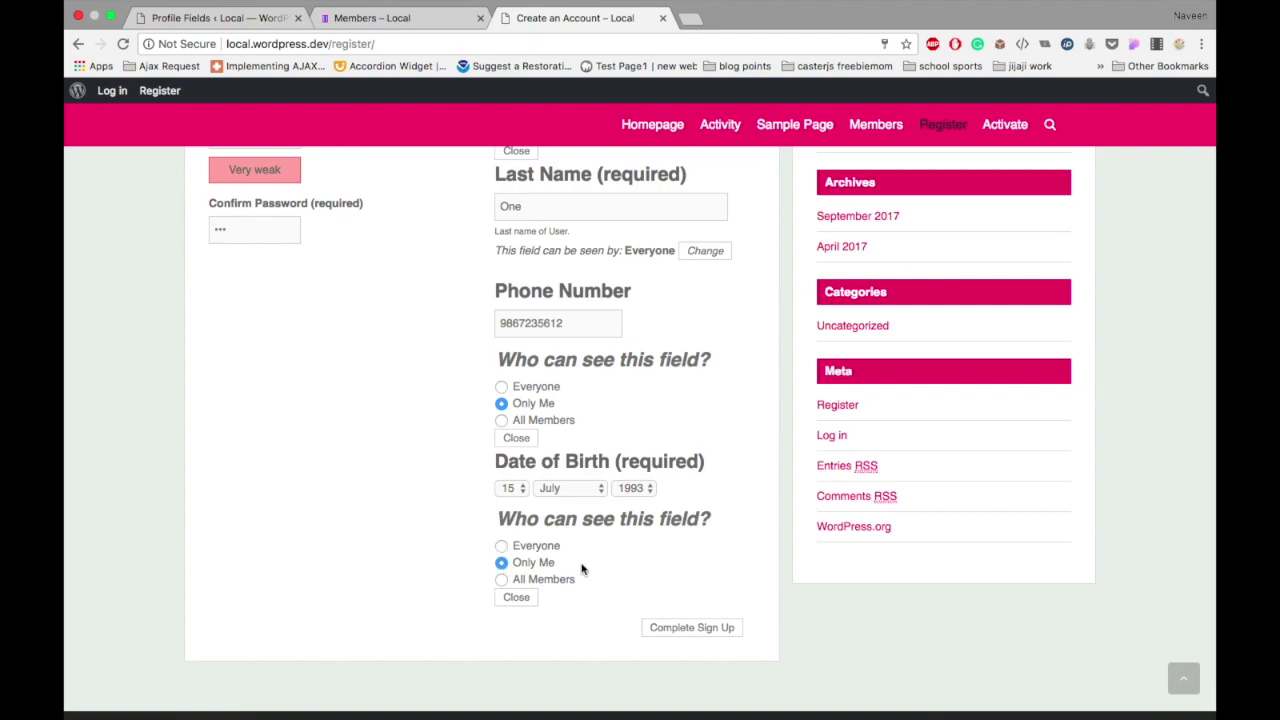
{"action": "scroll", "coordinate": [632, 572], "scroll_direction": "down", "scroll_amount": 1}
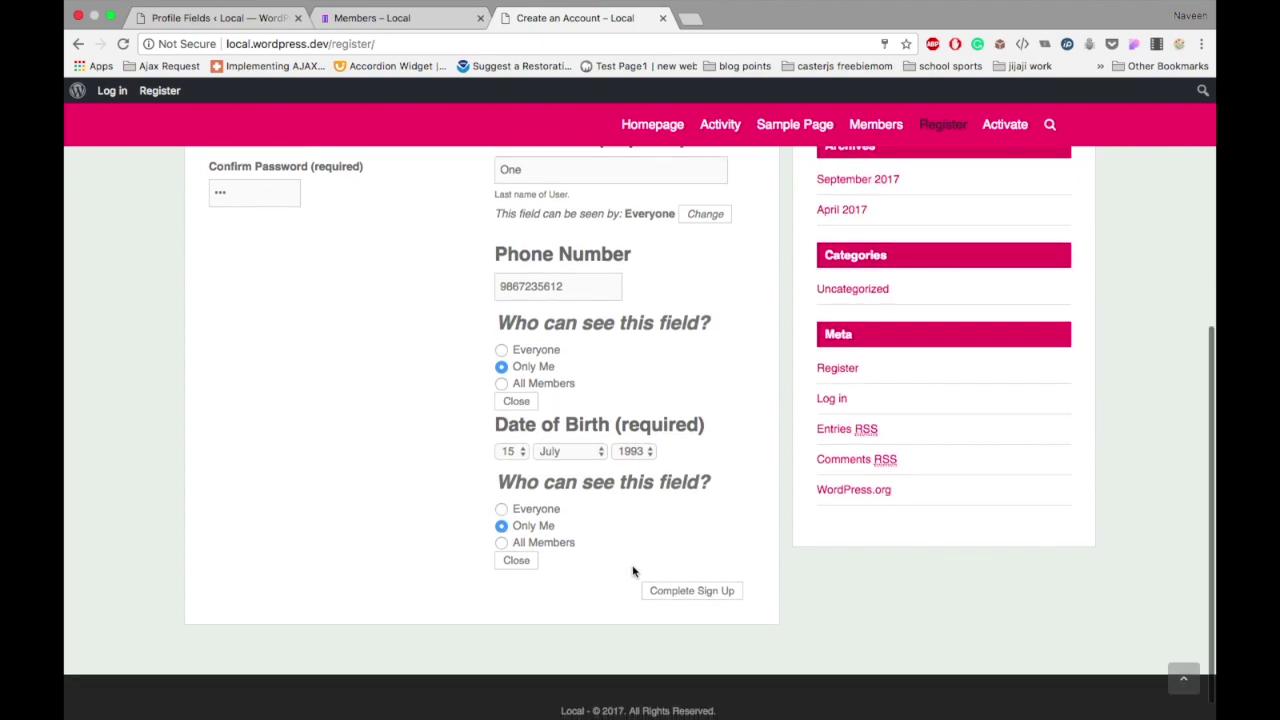
{"action": "left_click", "coordinate": [686, 595]}
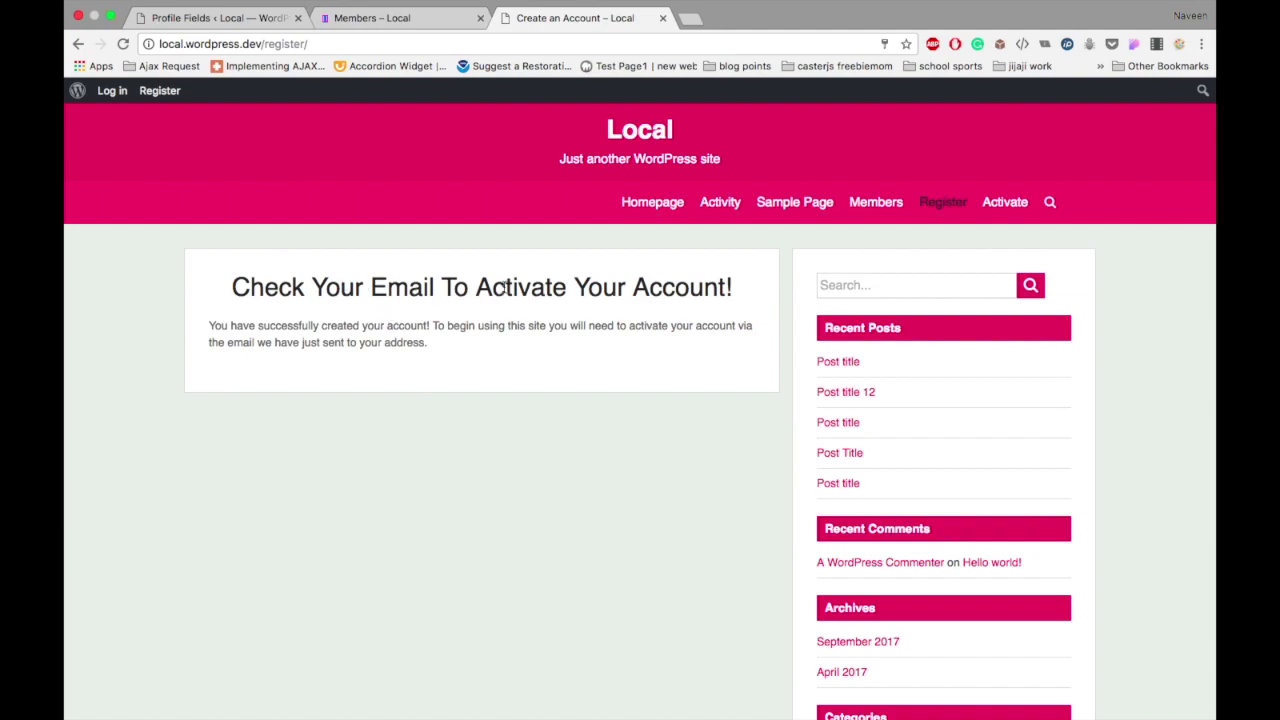
{"action": "double_click", "coordinate": [667, 289]}
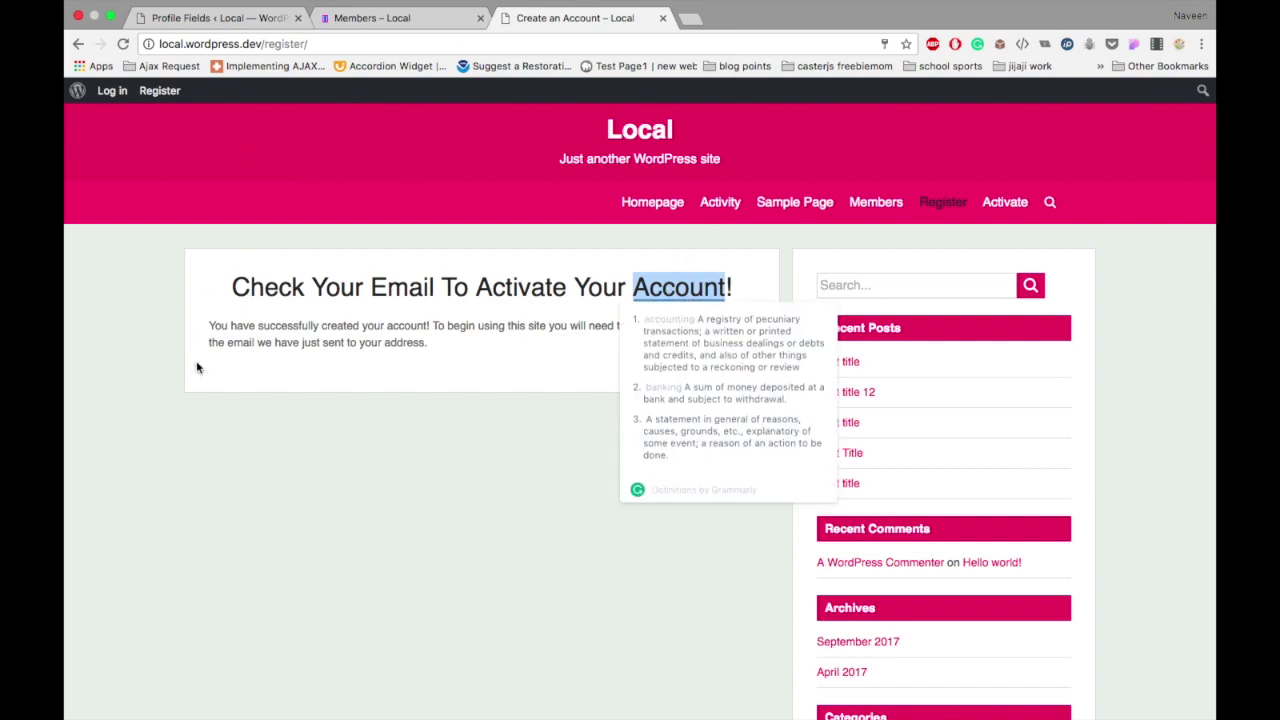
{"action": "left_click", "coordinate": [182, 420]}
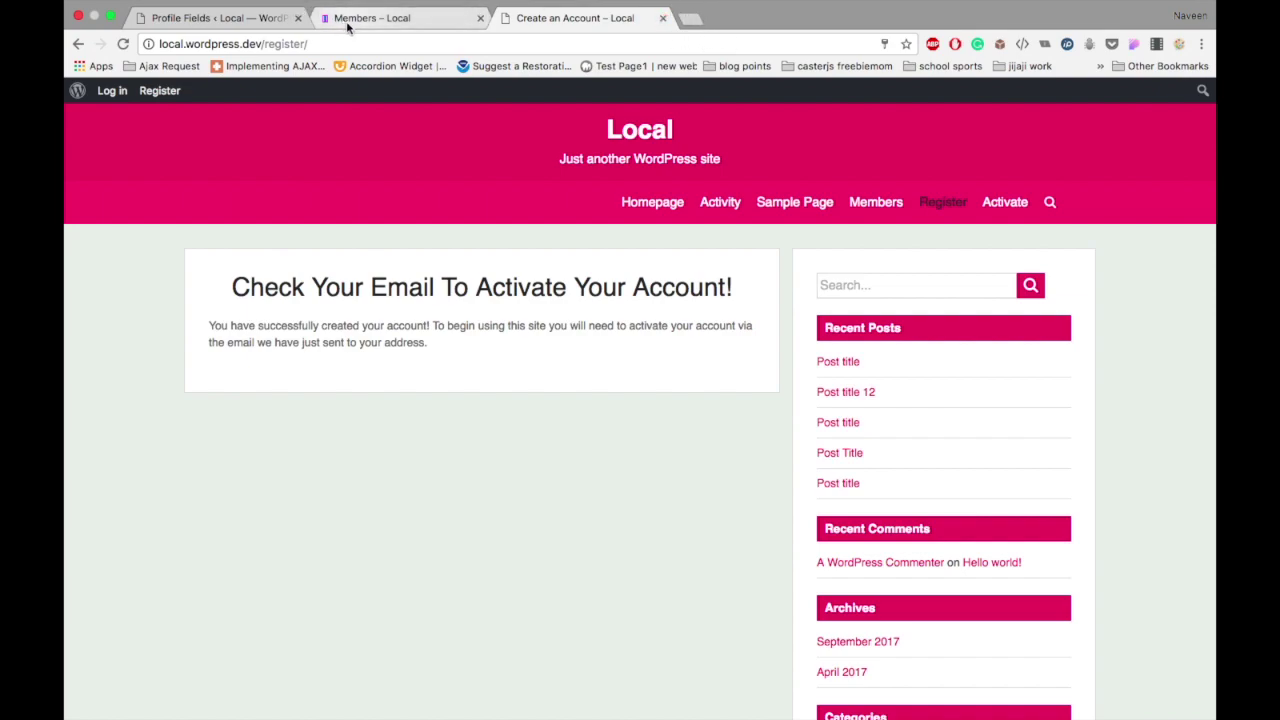
Step: Activate and confirm the pending signup under Users > All Users > Pending
{"action": "left_click", "coordinate": [241, 13]}
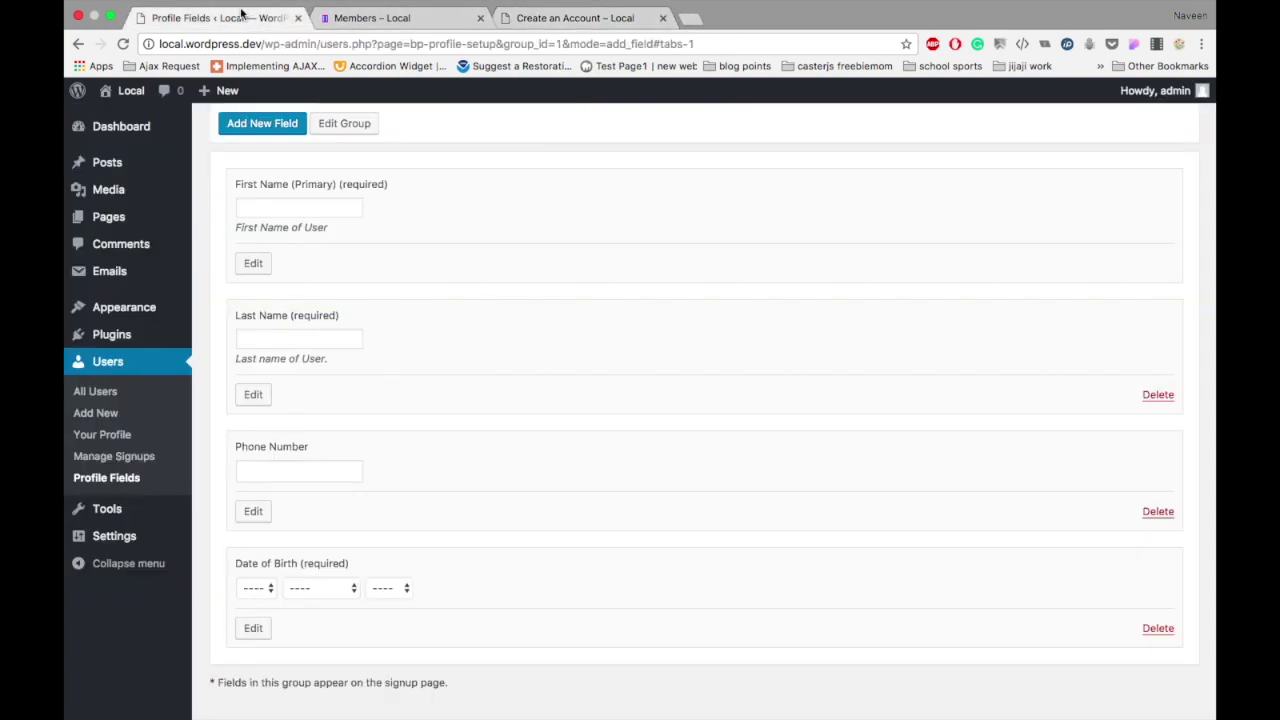
{"action": "left_click", "coordinate": [97, 393]}
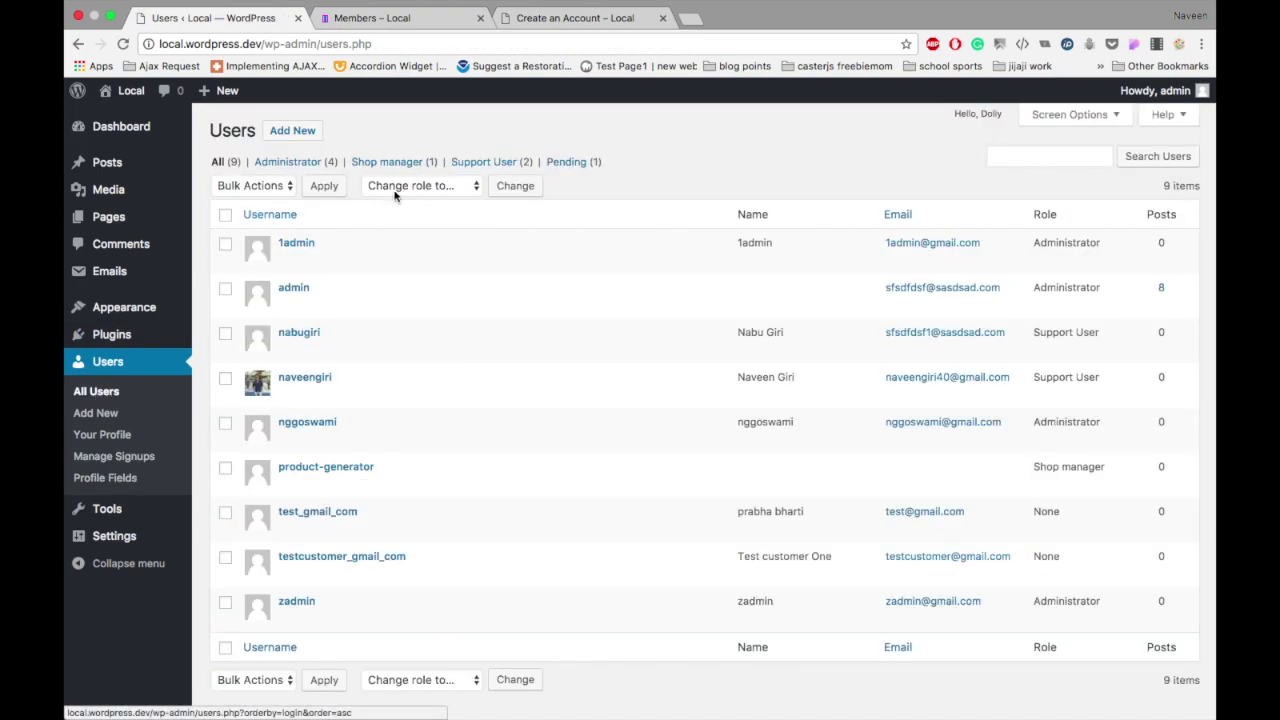
{"action": "left_click", "coordinate": [562, 164]}
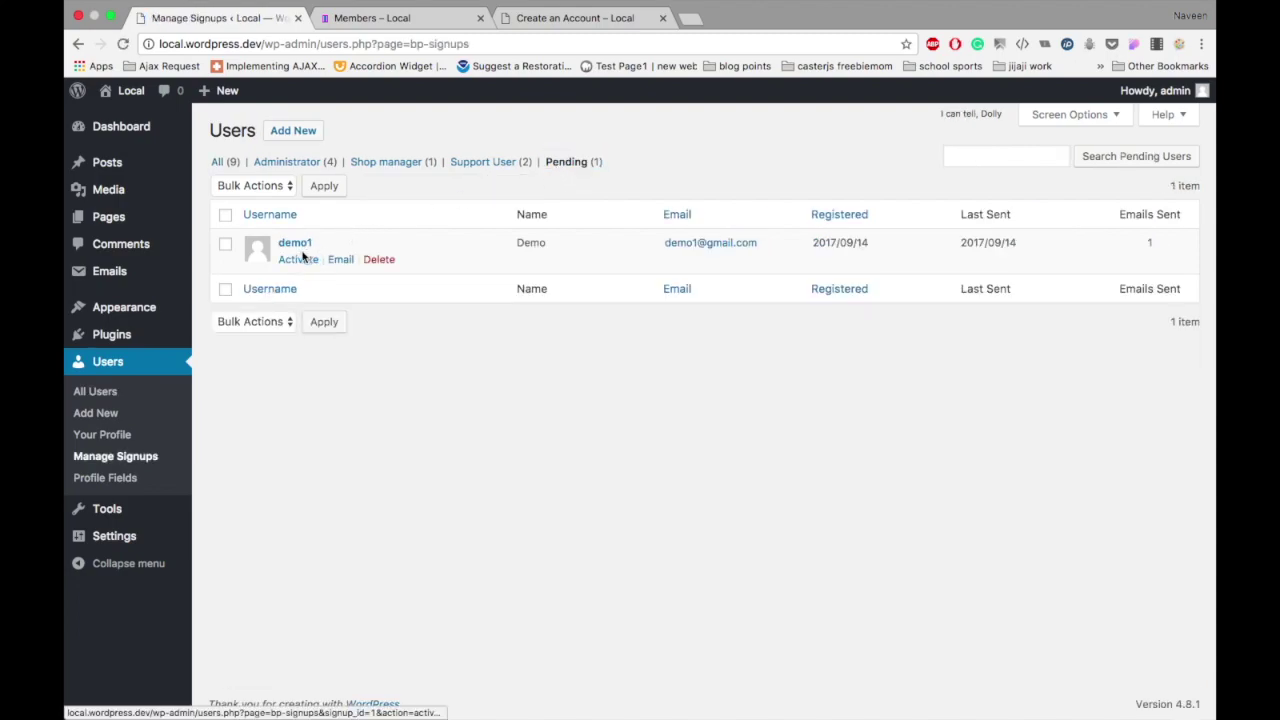
{"action": "left_click", "coordinate": [298, 260]}
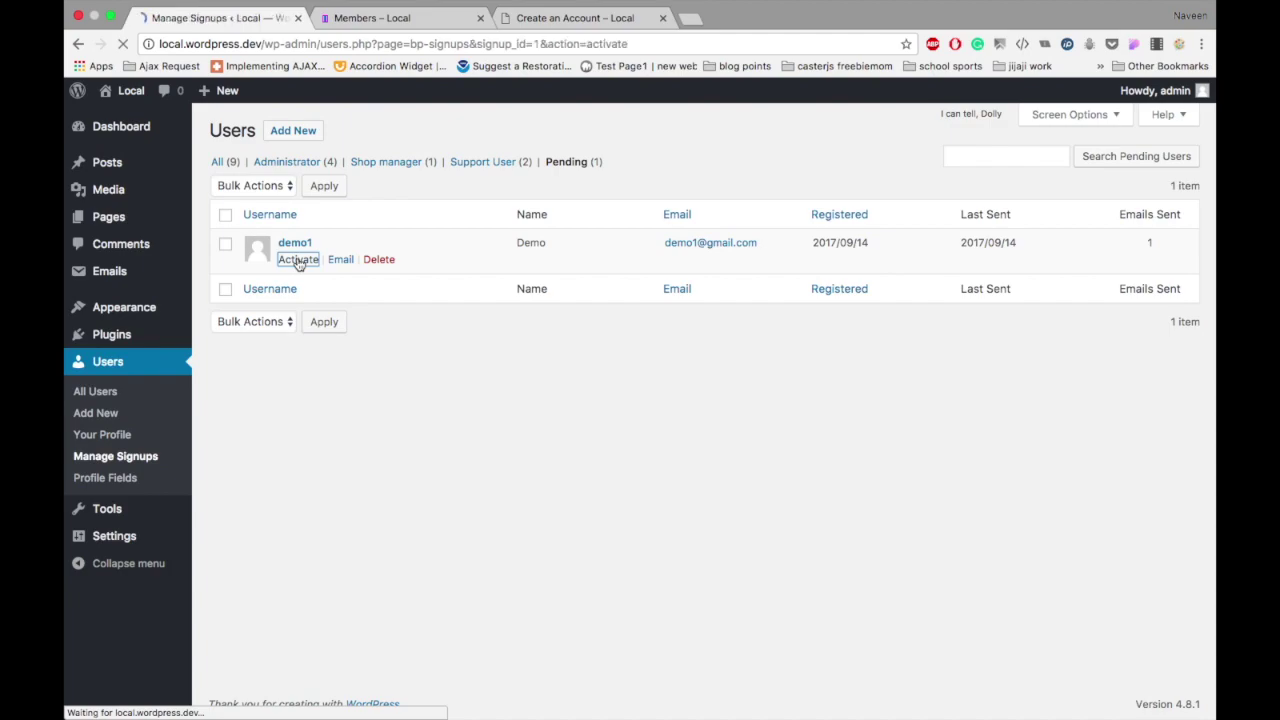
{"action": "left_click", "coordinate": [227, 373]}
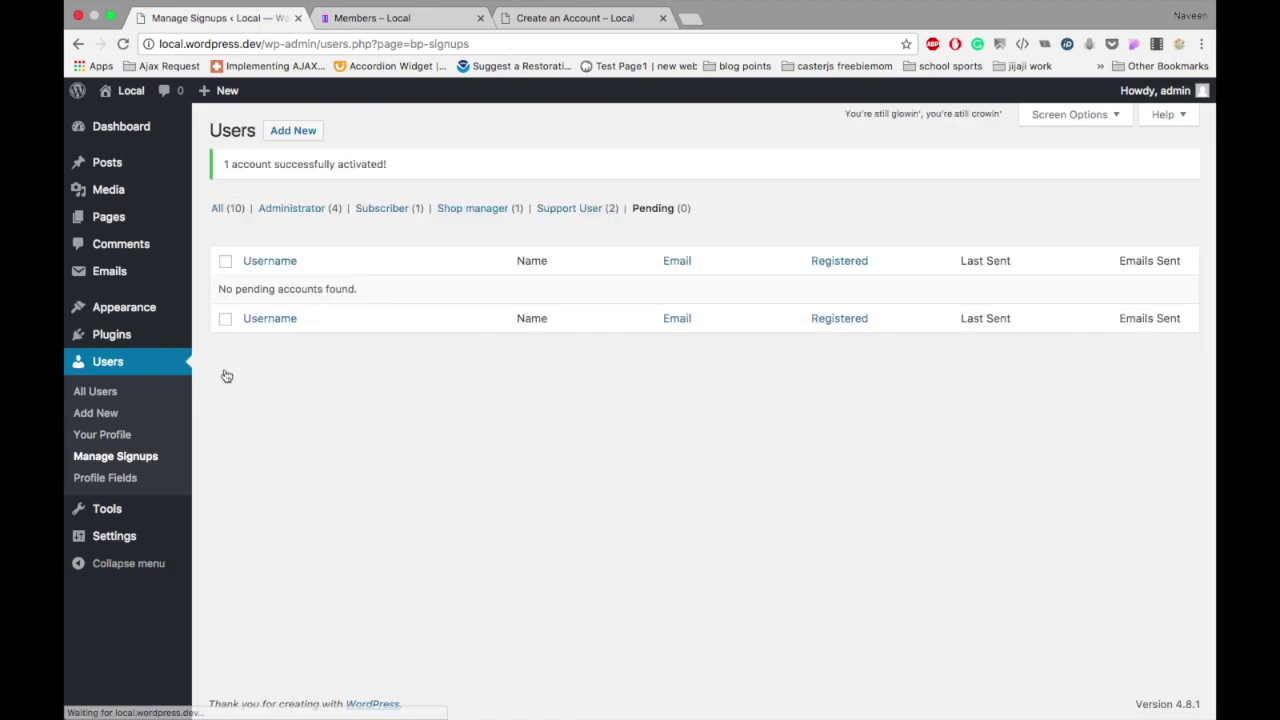
{"action": "left_click", "coordinate": [596, 18]}
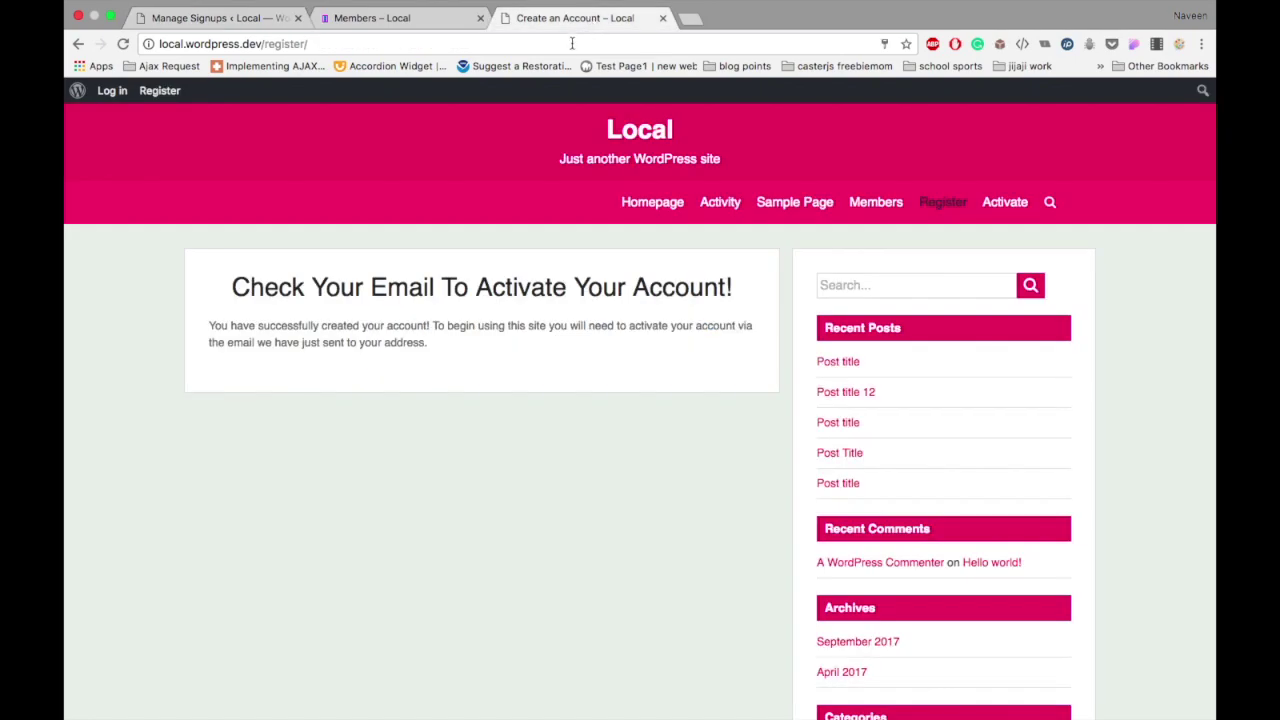
Step: Reload the registration page and log in with the test user's username and password
{"action": "left_click", "coordinate": [572, 44]}
{"action": "key", "text": "Return"}
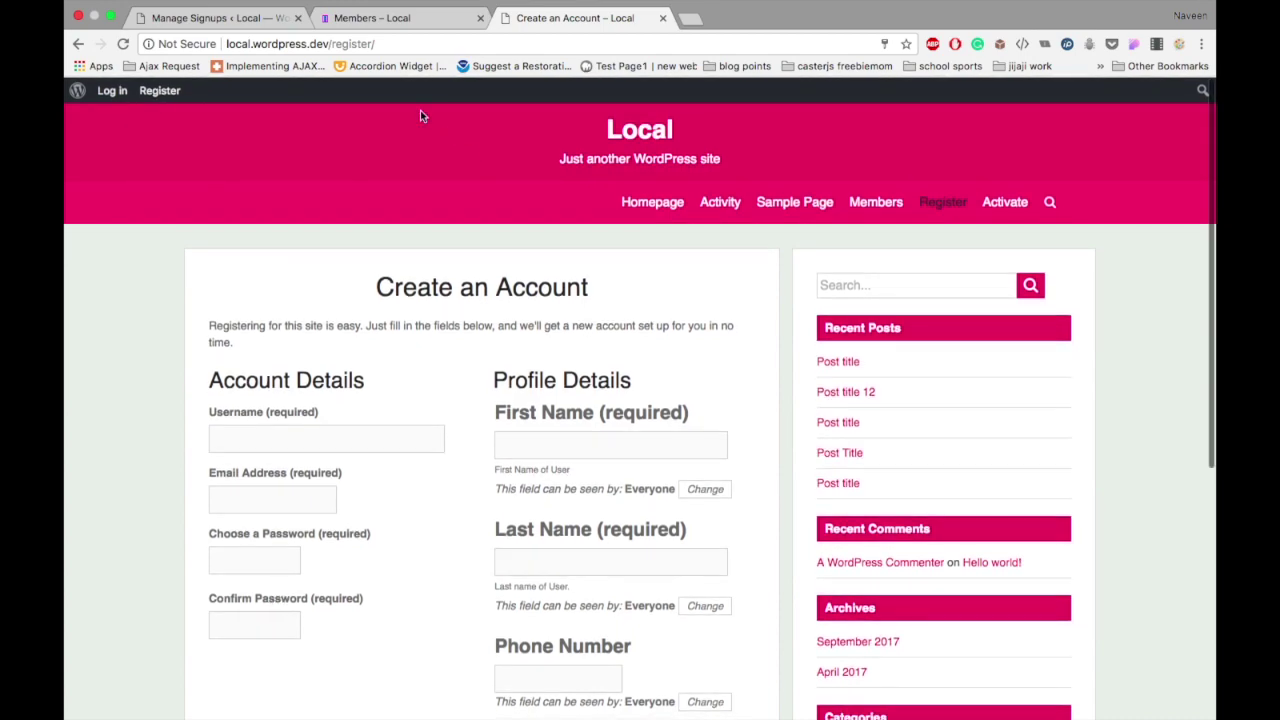
{"action": "left_click", "coordinate": [101, 91]}
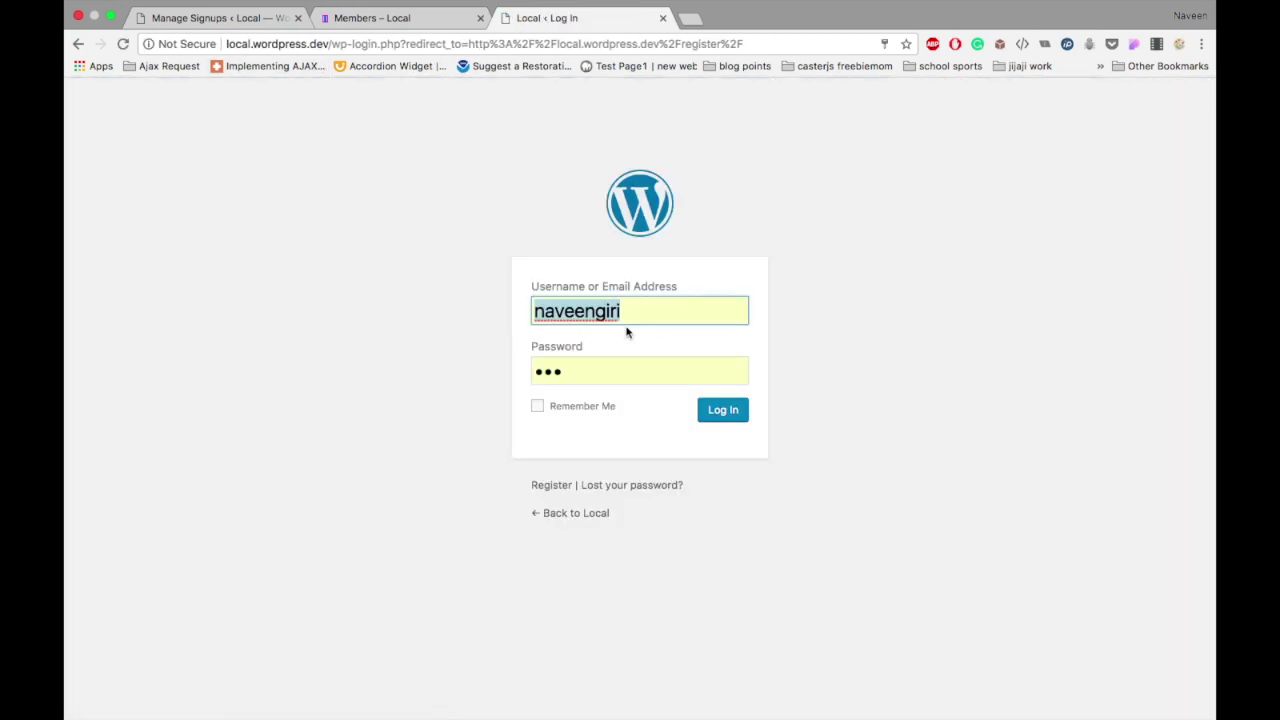
{"action": "type", "text": "demo1"}
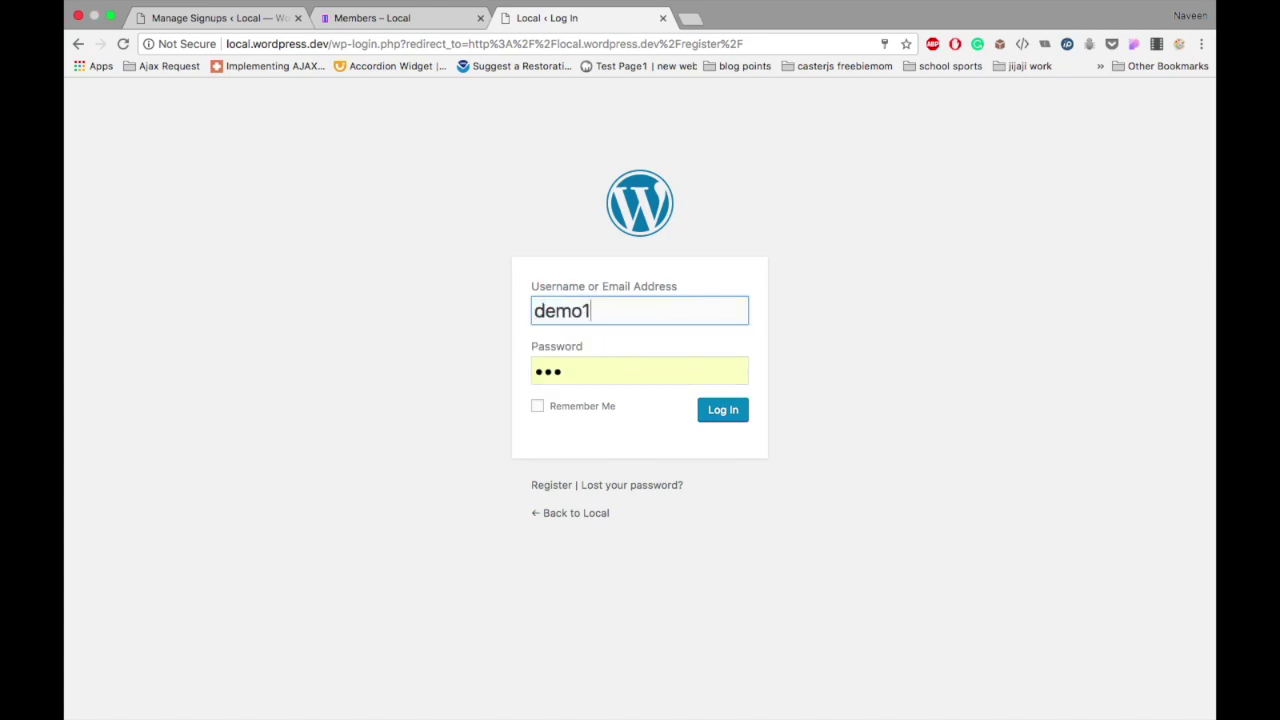
{"action": "key", "text": "Tab"}
{"action": "type", "text": "d"}
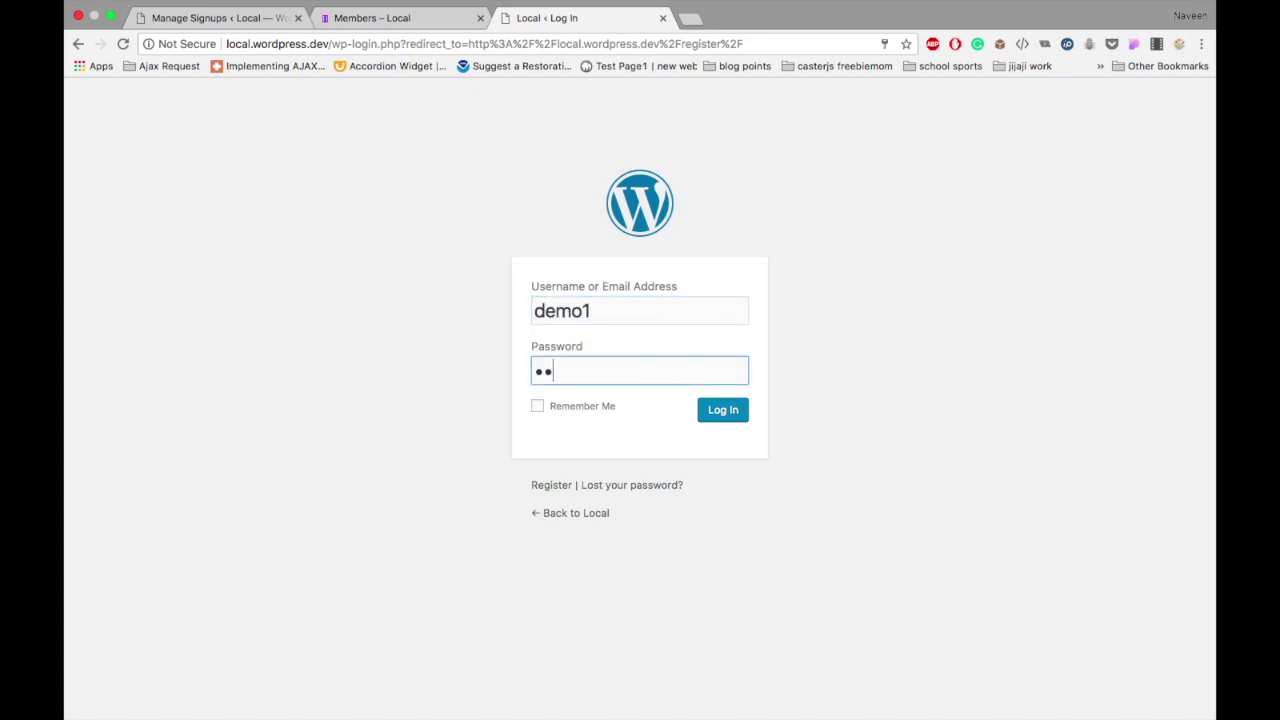
{"action": "left_click", "coordinate": [735, 408]}
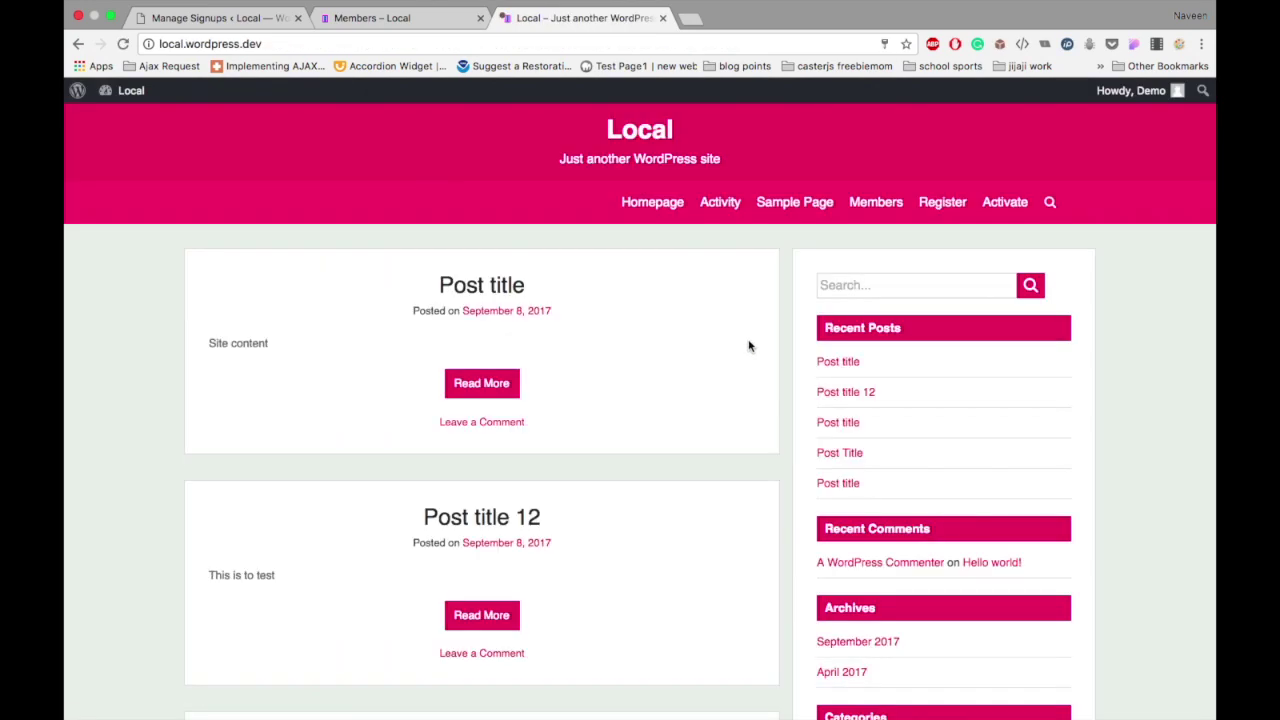
Step: Open the Members directory and review the test member's Base profile fields
{"action": "left_click", "coordinate": [877, 203]}
{"action": "scroll", "coordinate": [877, 205], "scroll_direction": "down", "scroll_amount": 5}
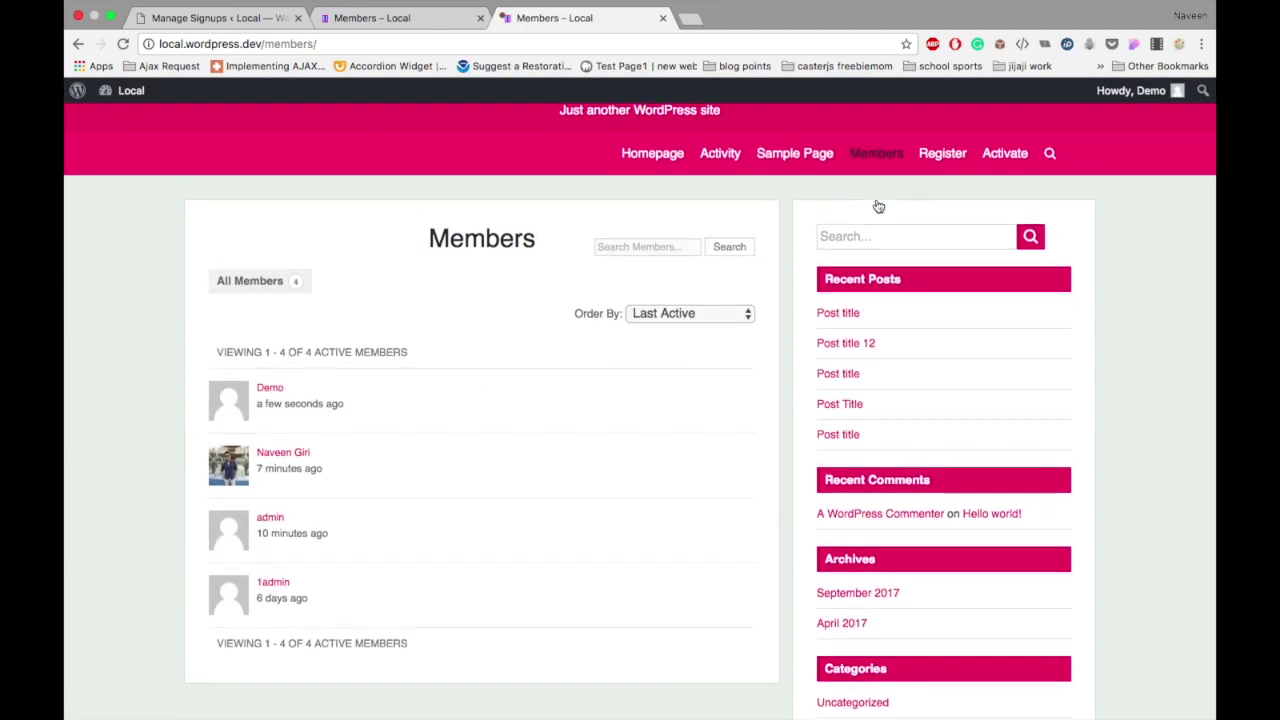
{"action": "scroll", "coordinate": [877, 205], "scroll_direction": "up", "scroll_amount": 5}
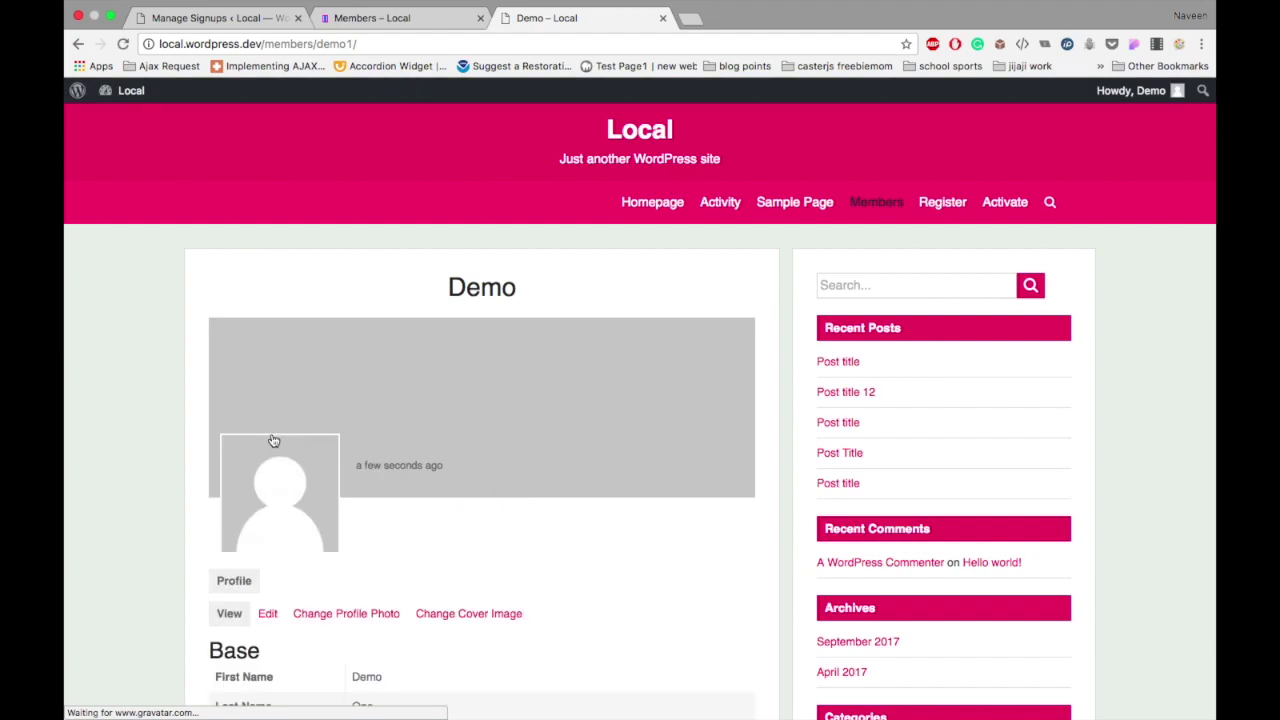
{"action": "scroll", "coordinate": [273, 441], "scroll_direction": "down", "scroll_amount": 5}
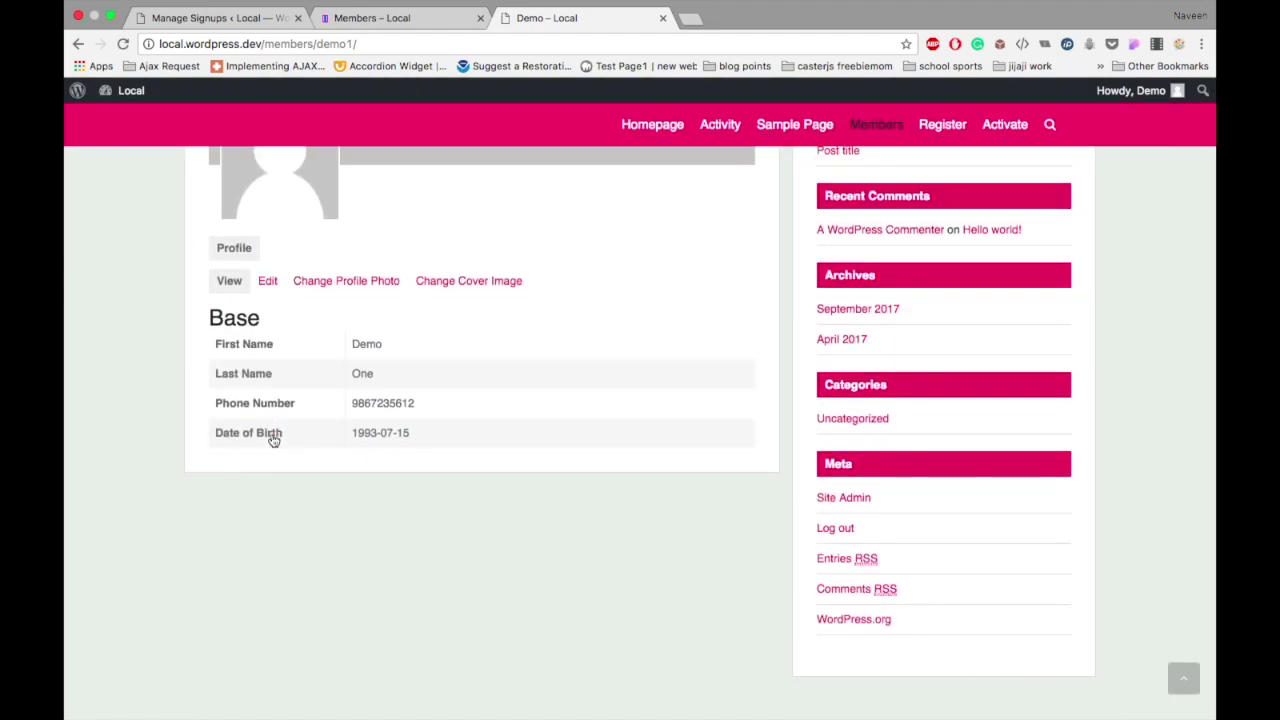
{"action": "scroll", "coordinate": [273, 441], "scroll_direction": "up", "scroll_amount": 5}
{"action": "scroll", "coordinate": [270, 440], "scroll_direction": "down", "scroll_amount": 3}
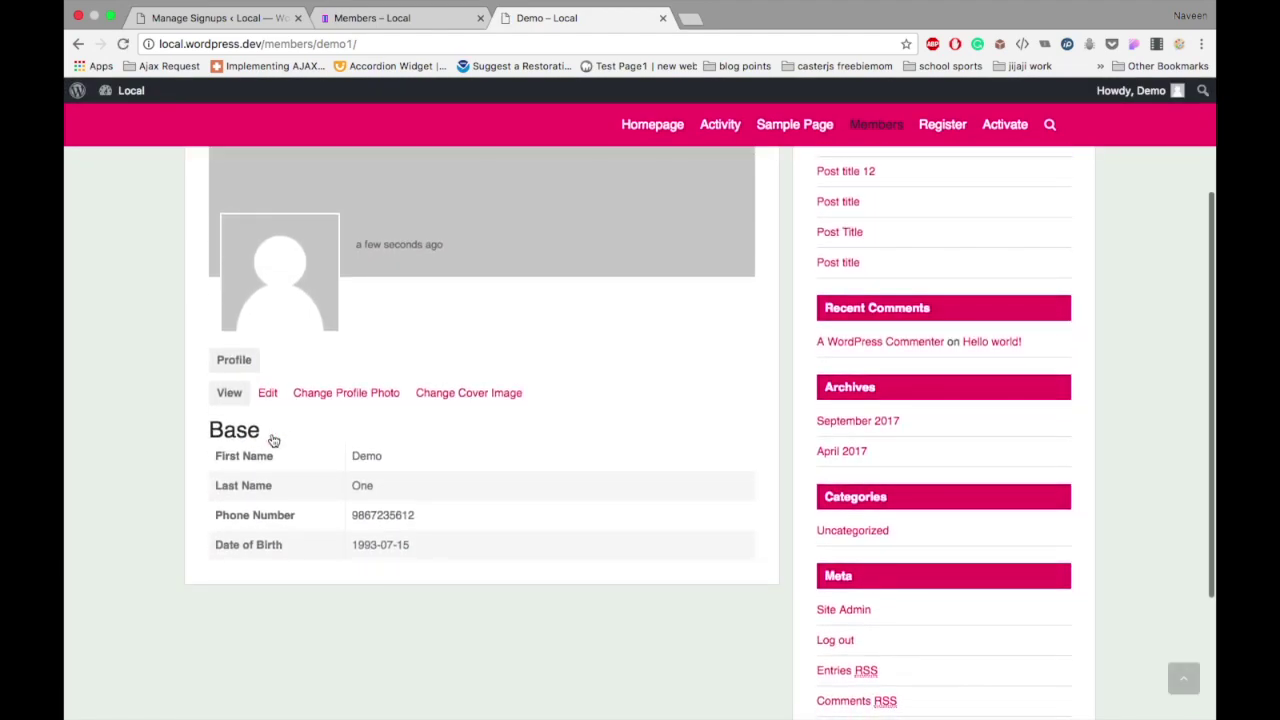
{"action": "scroll", "coordinate": [268, 396], "scroll_direction": "up", "scroll_amount": 3}
{"action": "scroll", "coordinate": [271, 400], "scroll_direction": "down", "scroll_amount": 3}
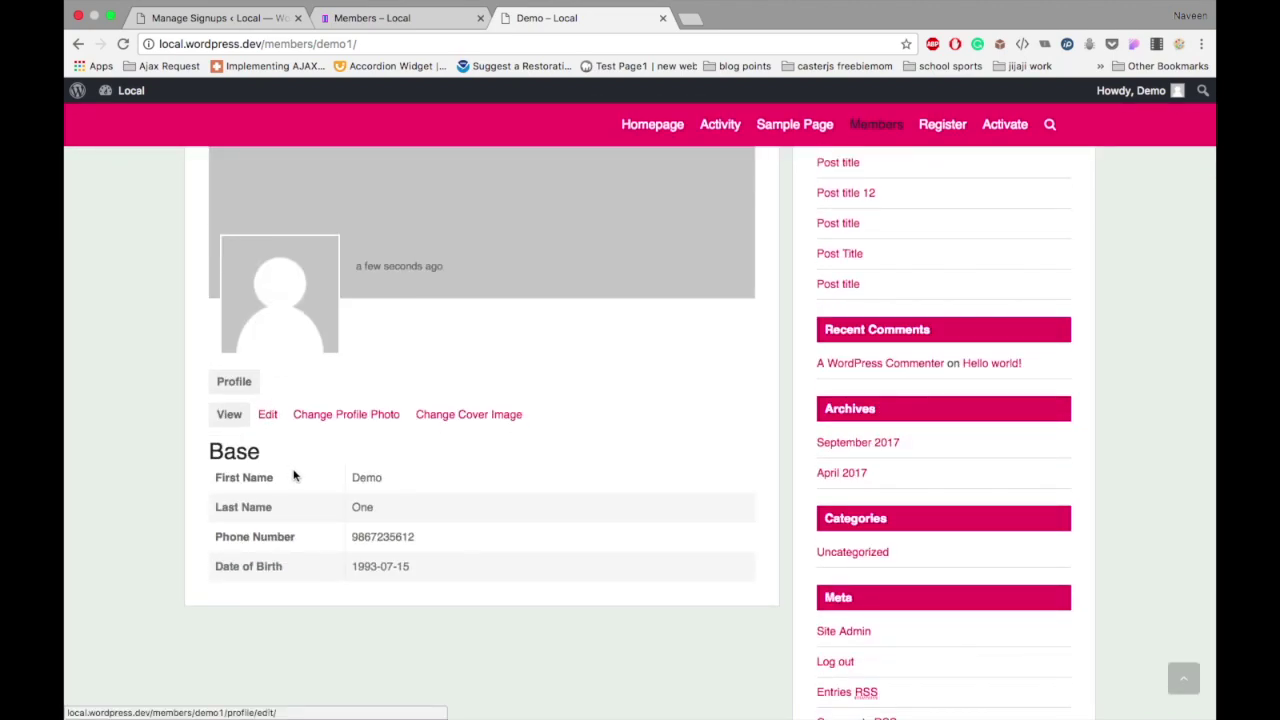
{"action": "left_click", "coordinate": [469, 47]}
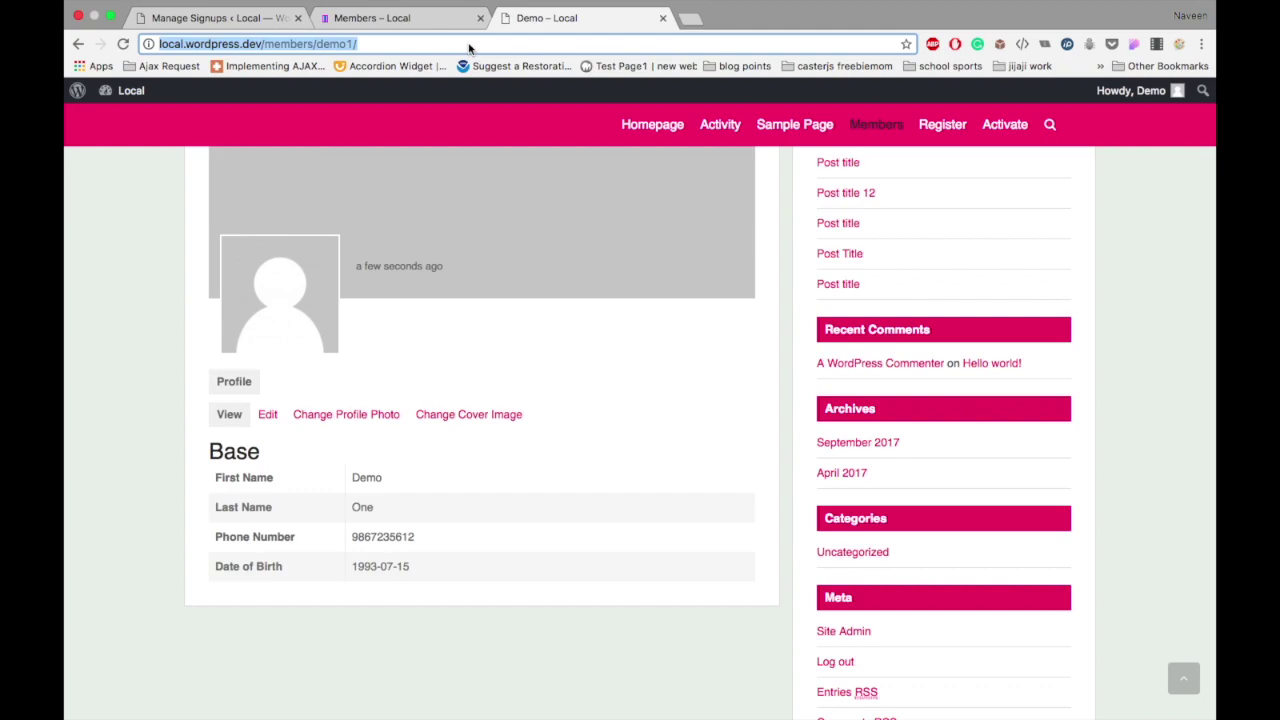
Step: Reload the admin's Members directory and open the new test member's profile
{"action": "left_click", "coordinate": [434, 24]}
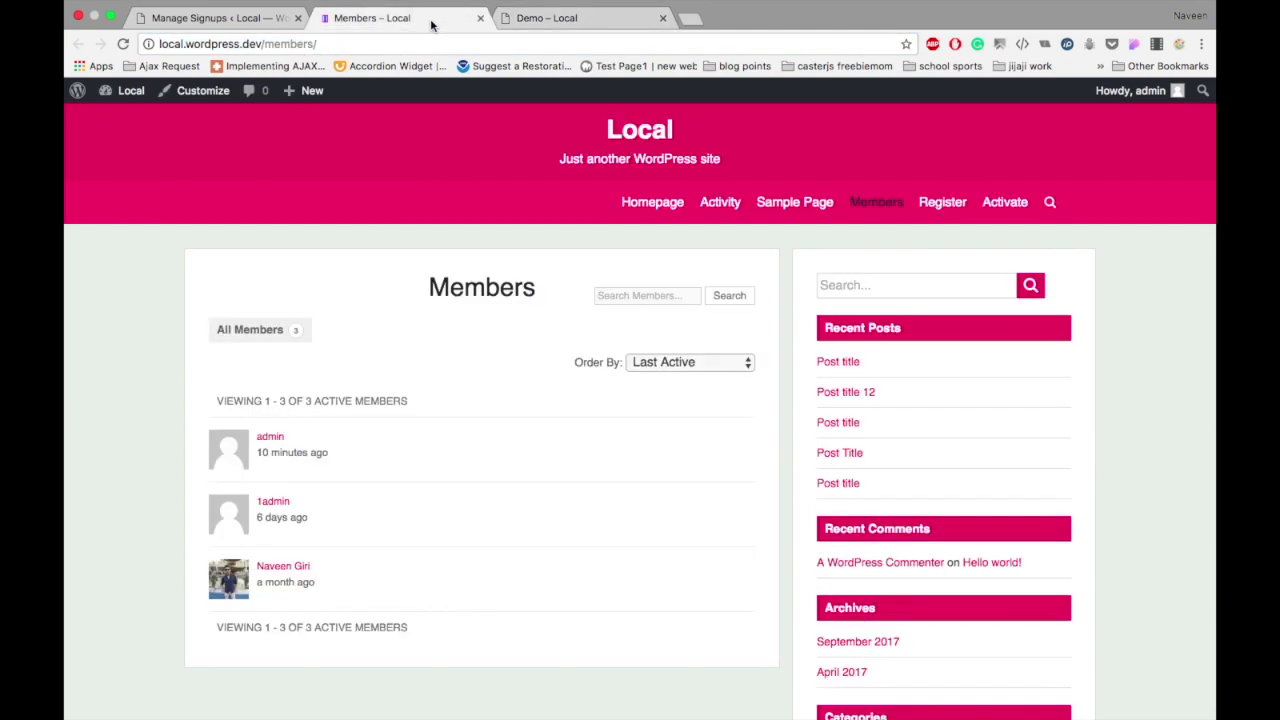
{"action": "left_click", "coordinate": [425, 47]}
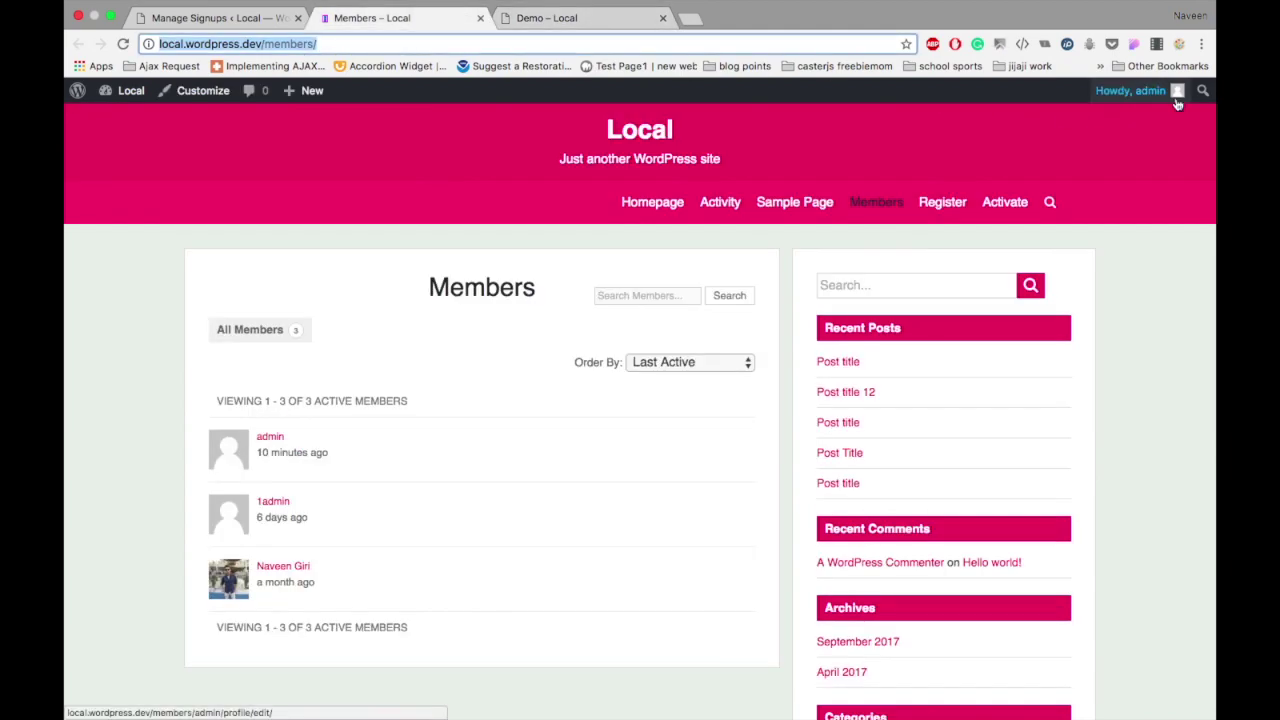
{"action": "left_click", "coordinate": [623, 20]}
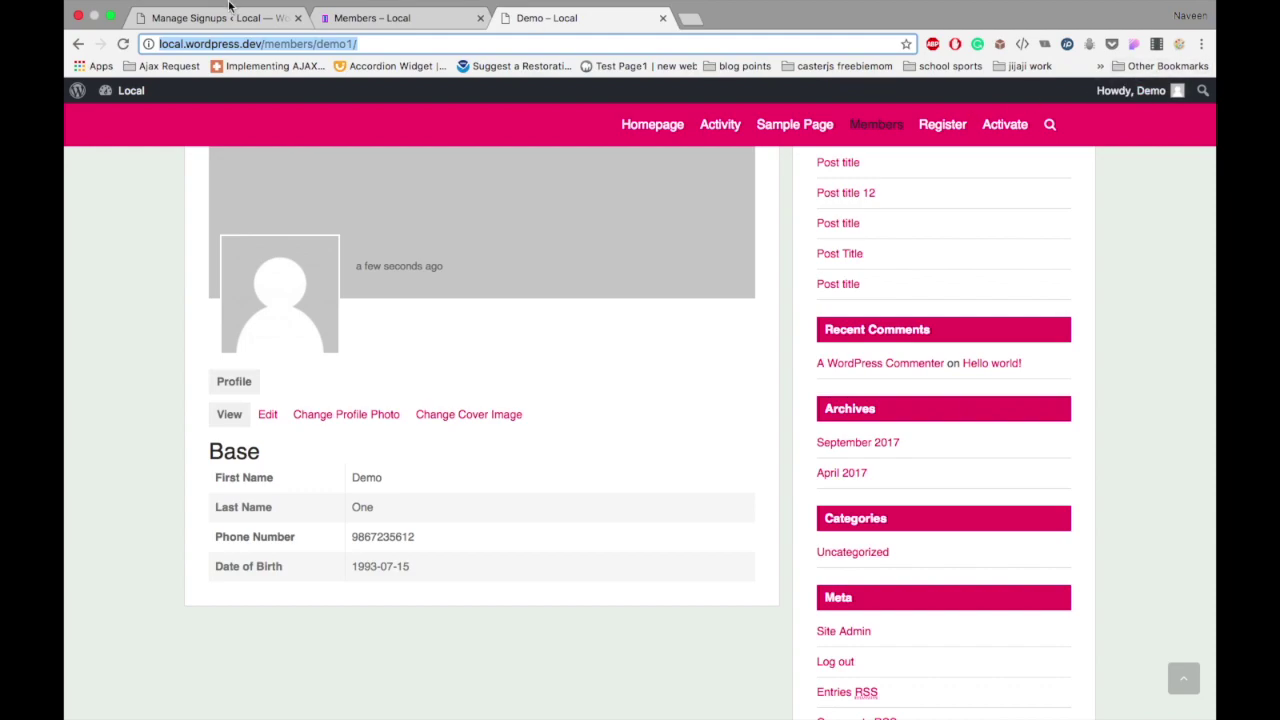
{"action": "left_click", "coordinate": [384, 35]}
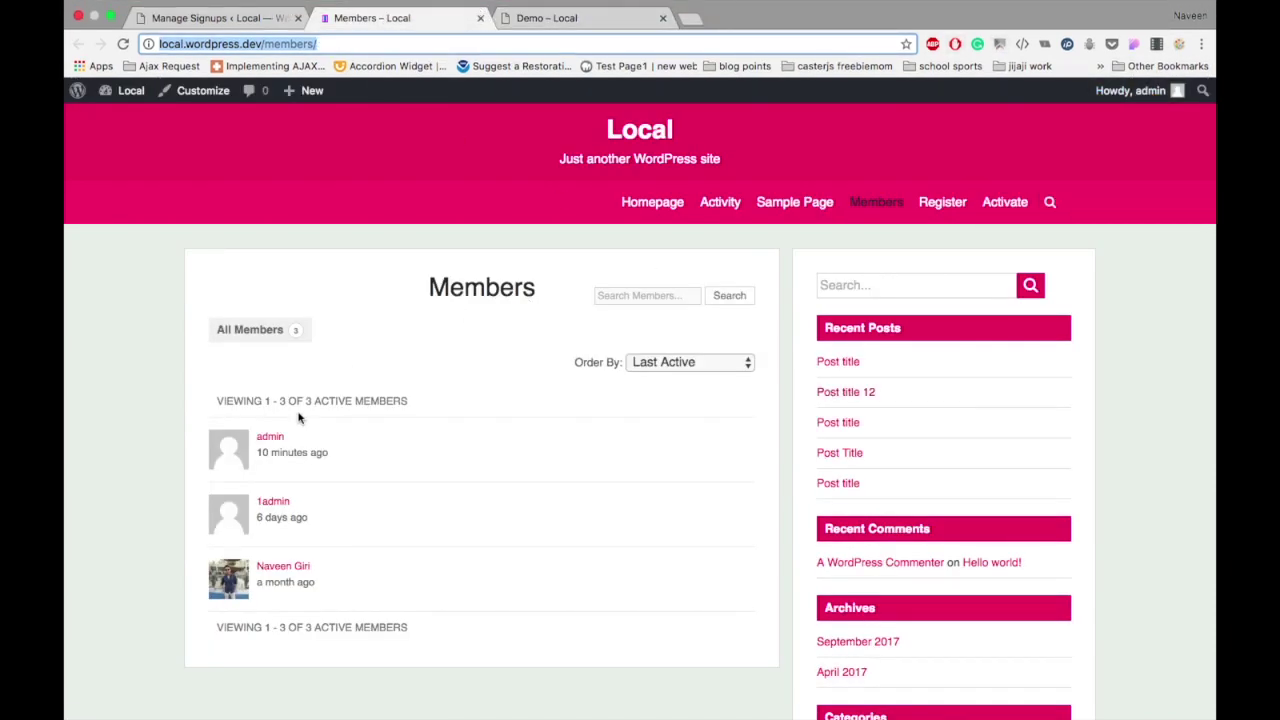
{"action": "key", "text": "Return"}
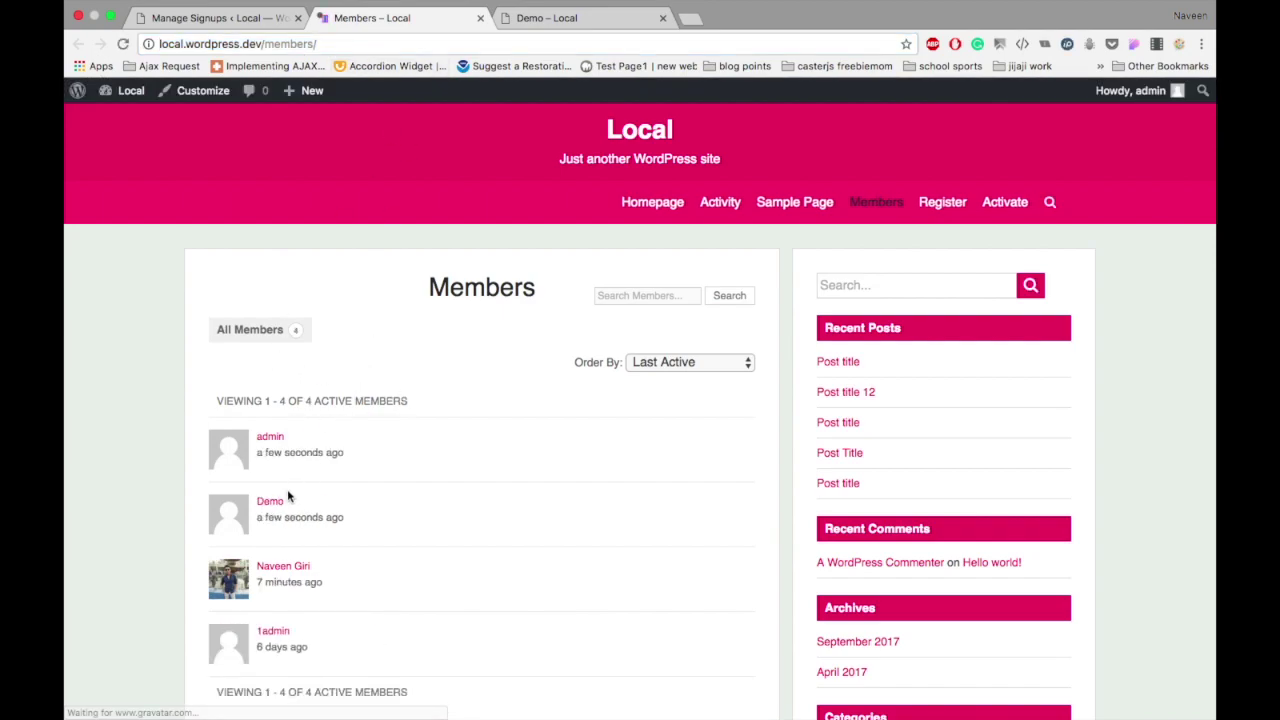
{"action": "left_click", "coordinate": [273, 505]}
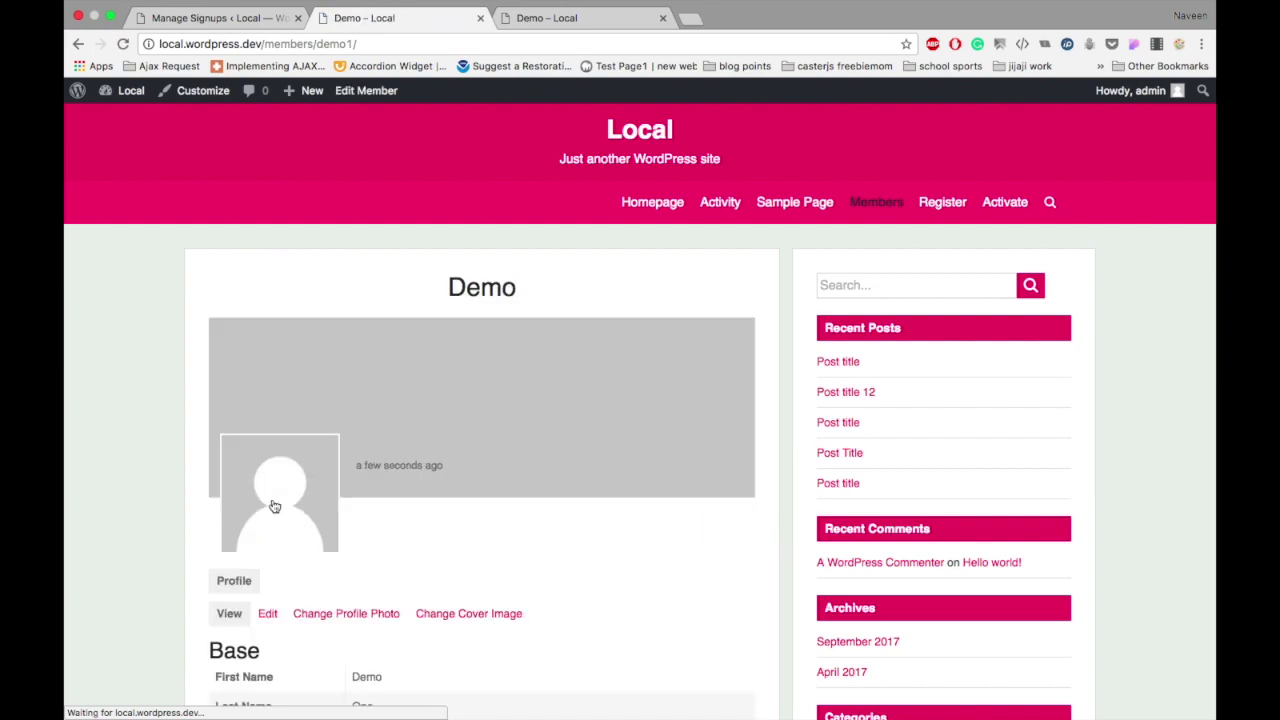
{"action": "scroll", "coordinate": [271, 506], "scroll_direction": "down", "scroll_amount": 5}
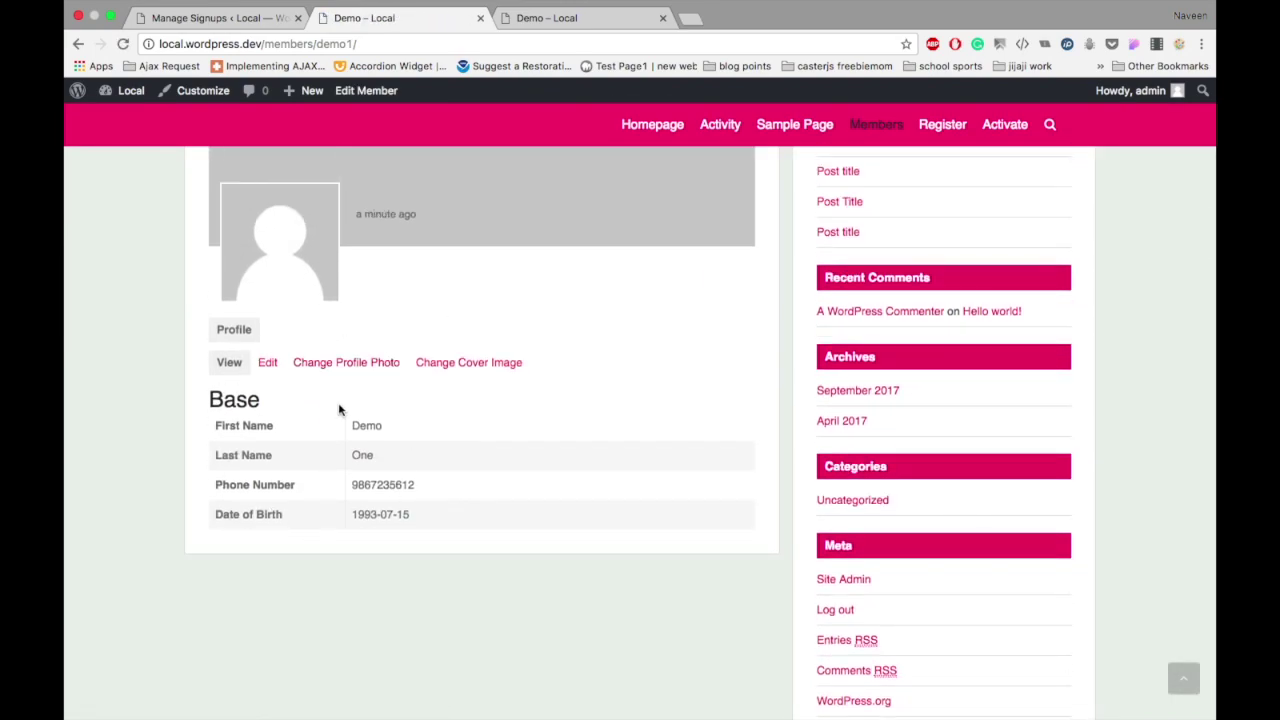
{"action": "scroll", "coordinate": [337, 408], "scroll_direction": "up", "scroll_amount": 1}
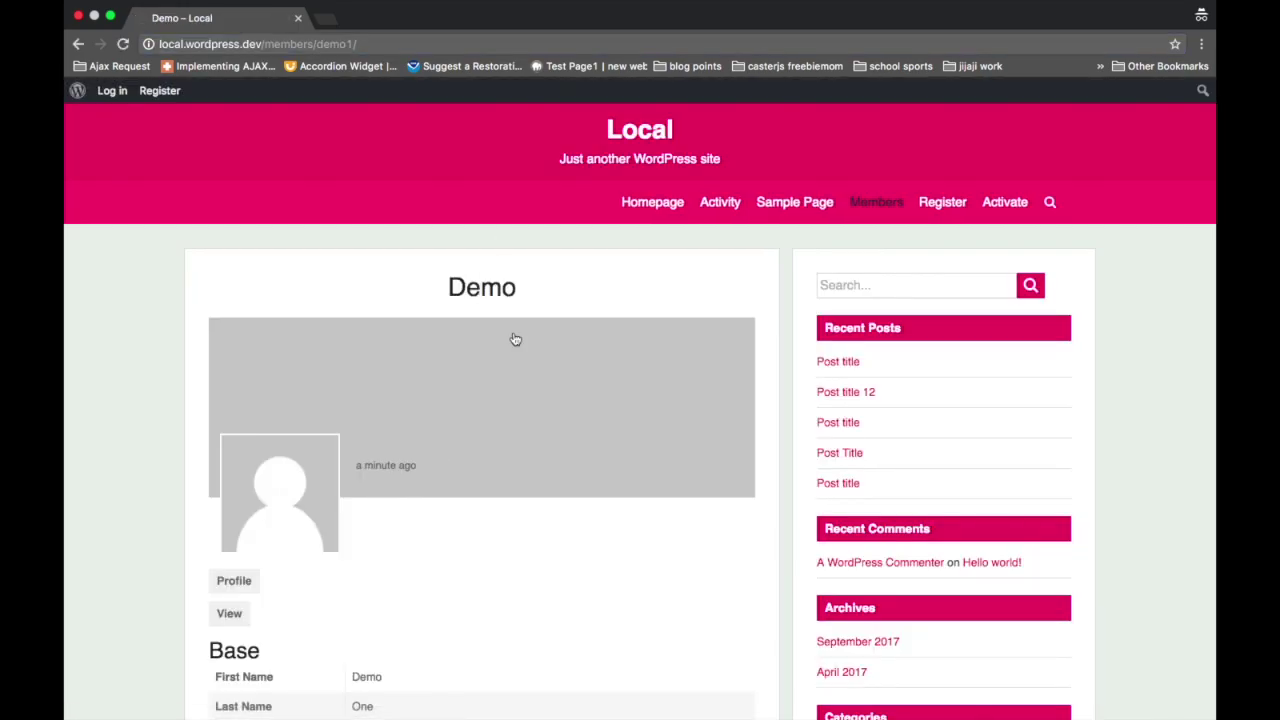
{"action": "scroll", "coordinate": [515, 340], "scroll_direction": "down", "scroll_amount": 3}
{"action": "scroll", "coordinate": [515, 340], "scroll_direction": "down", "scroll_amount": 2}
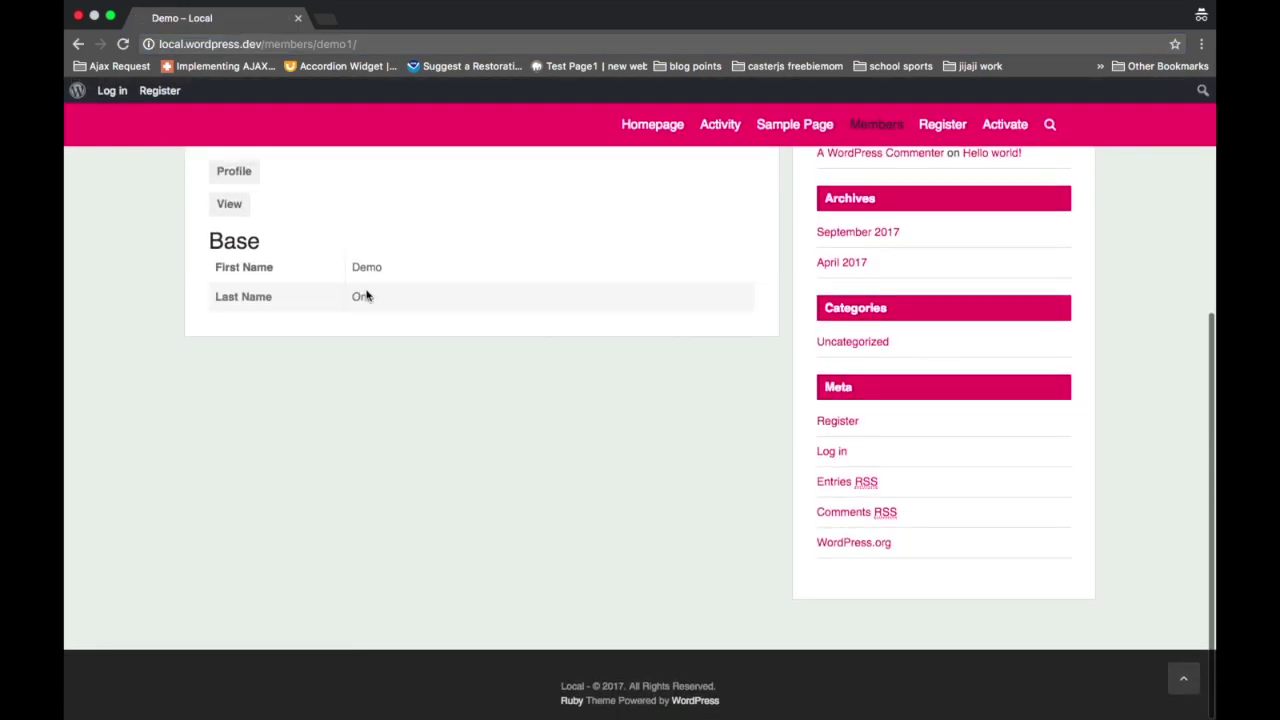
{"action": "scroll", "coordinate": [363, 318], "scroll_direction": "up", "scroll_amount": 5}
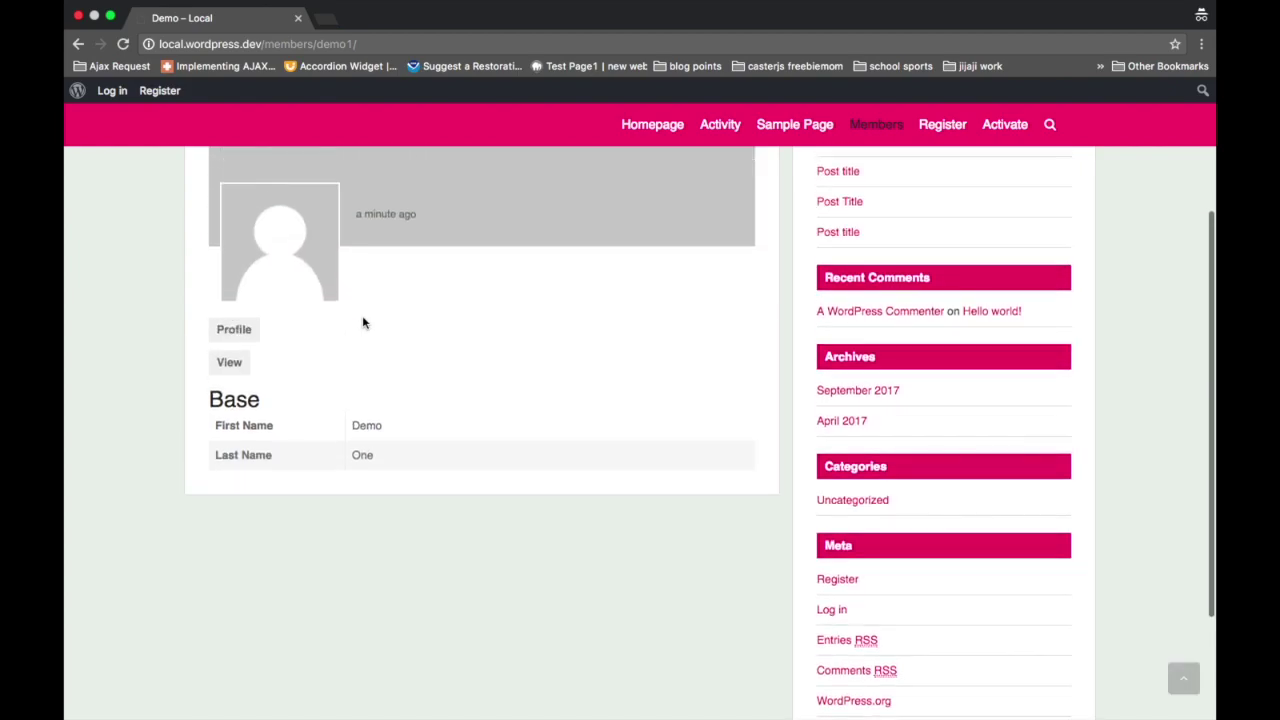
{"action": "scroll", "coordinate": [365, 324], "scroll_direction": "up", "scroll_amount": 1}
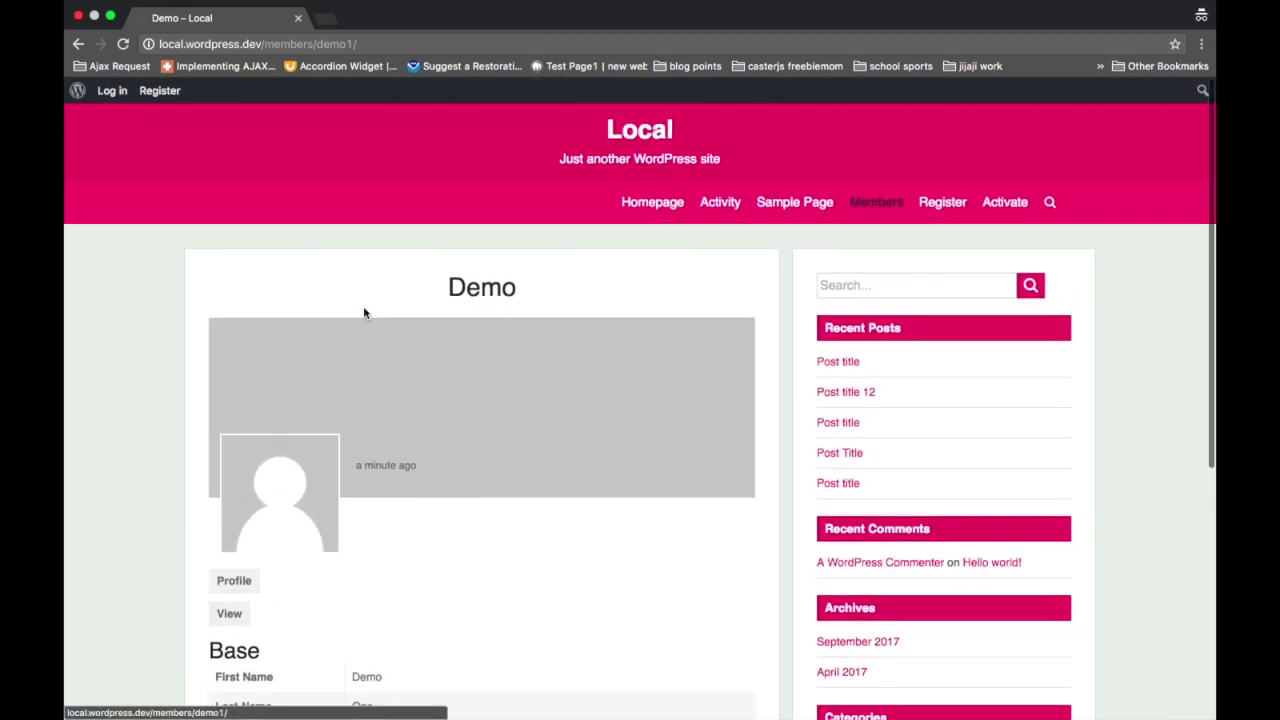
{"action": "mouse_move", "coordinate": [90, 4]}
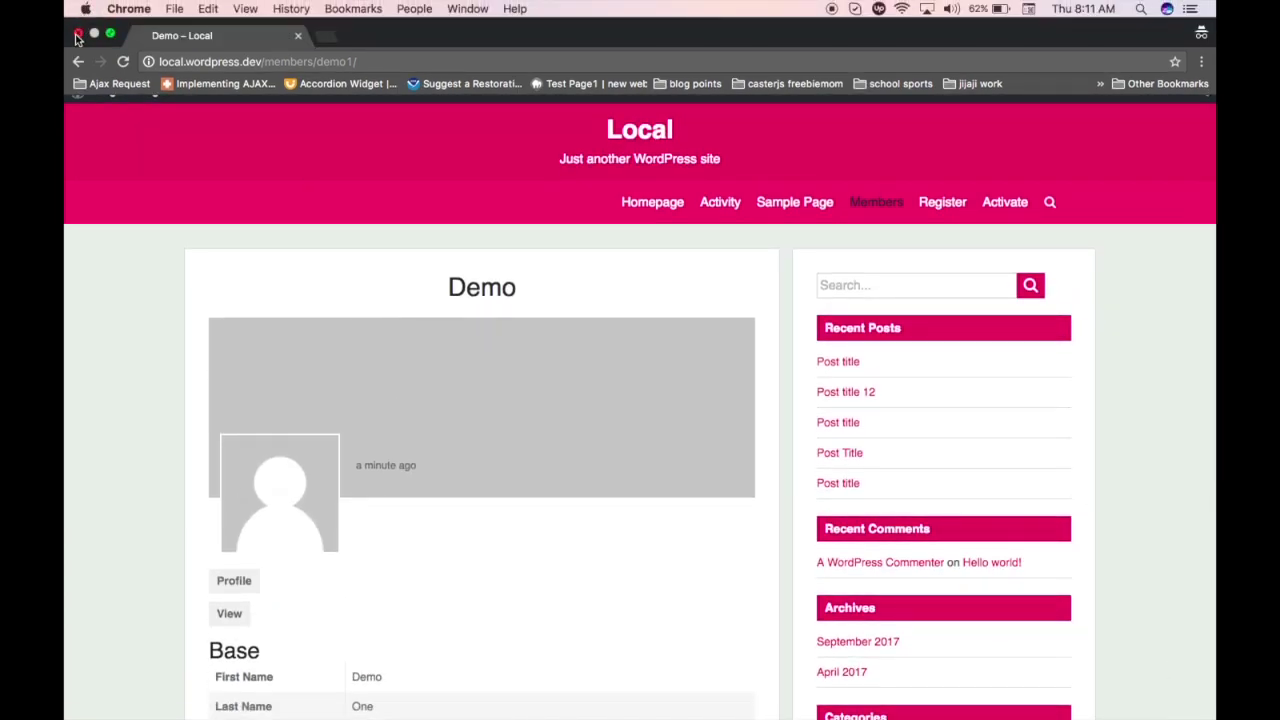
{"action": "left_click", "coordinate": [78, 37]}
Step: Reload the member's profile and go to Profile > Change Profile Photo
{"action": "scroll", "coordinate": [578, 270], "scroll_direction": "up", "scroll_amount": 3}
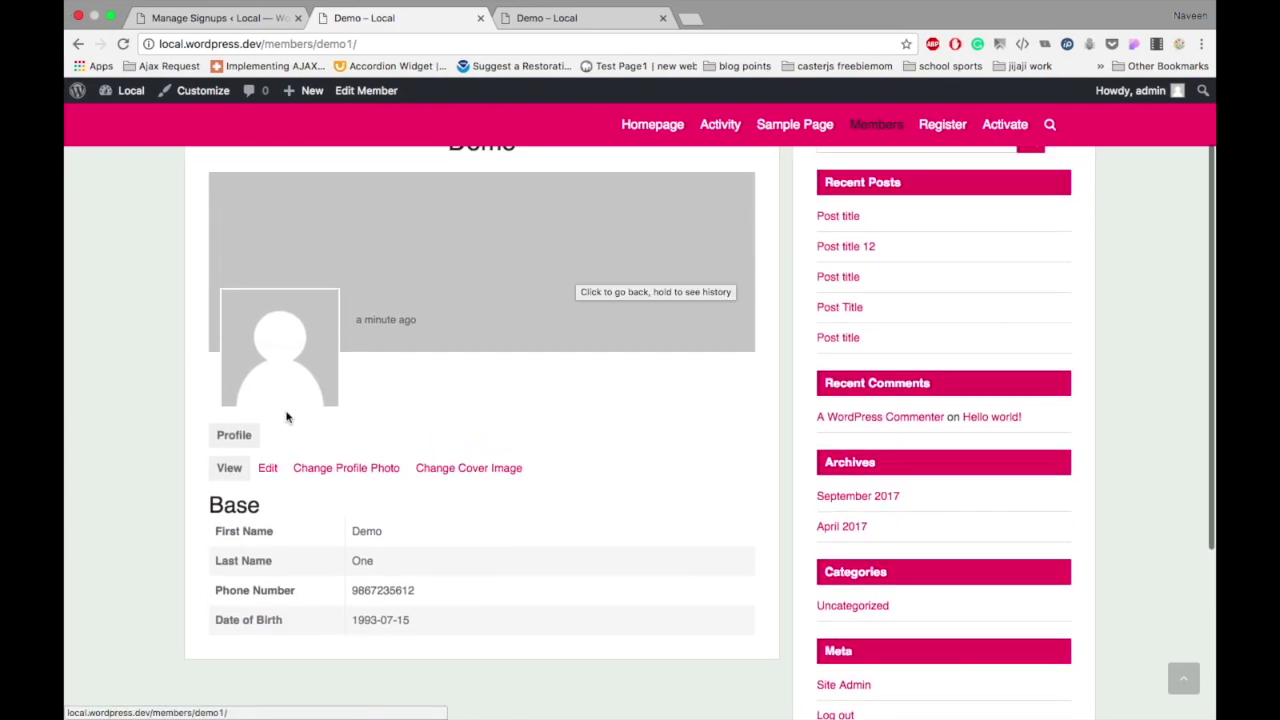
{"action": "left_click", "coordinate": [230, 443]}
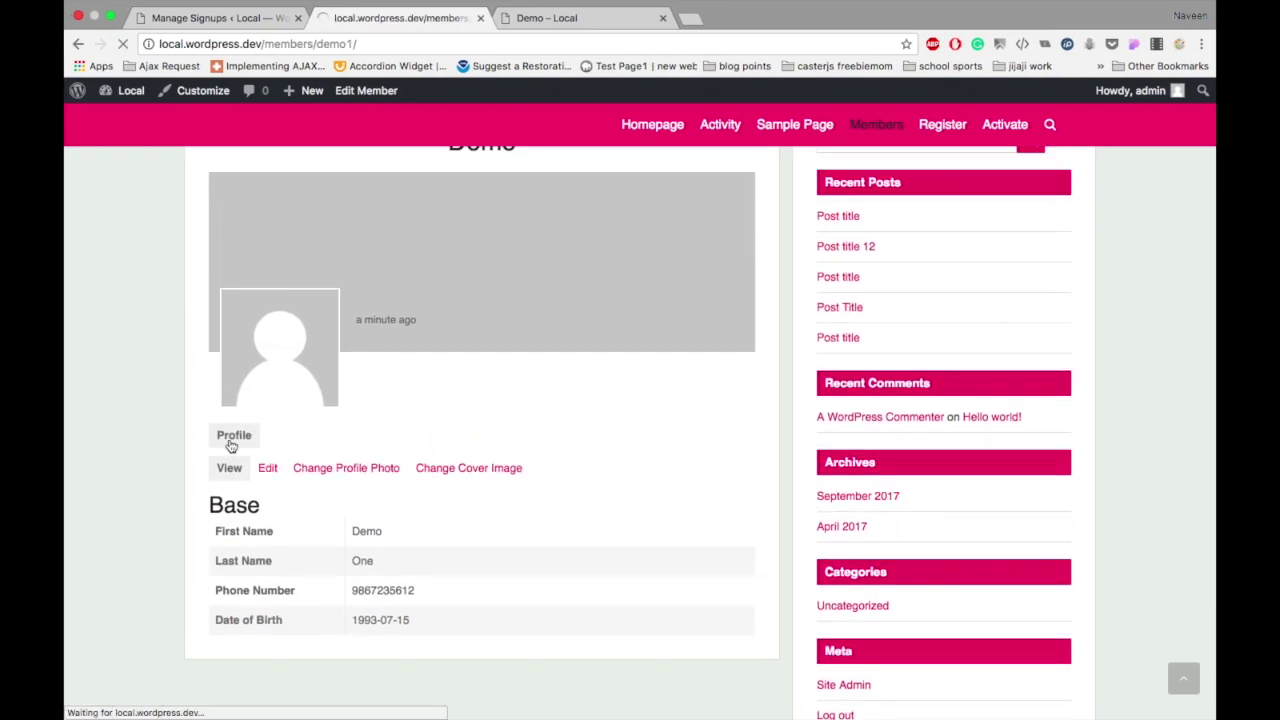
{"action": "scroll", "coordinate": [284, 453], "scroll_direction": "down", "scroll_amount": 3}
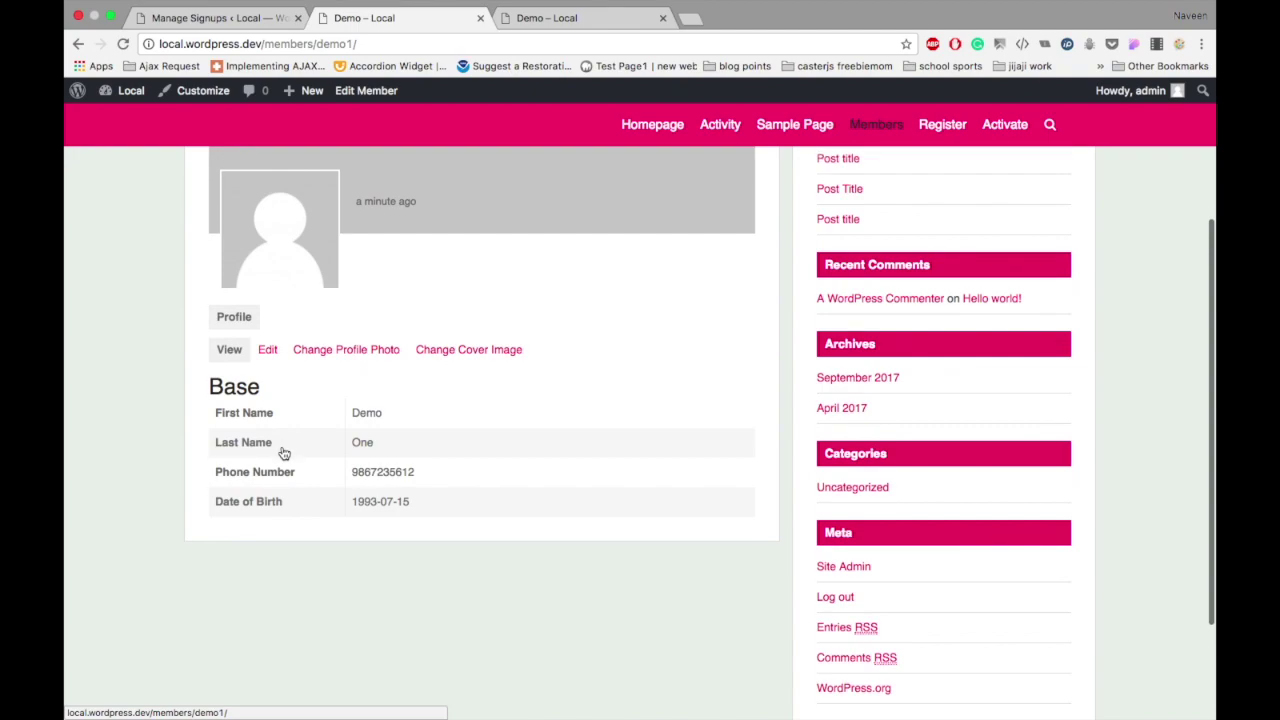
{"action": "scroll", "coordinate": [284, 453], "scroll_direction": "up", "scroll_amount": 1}
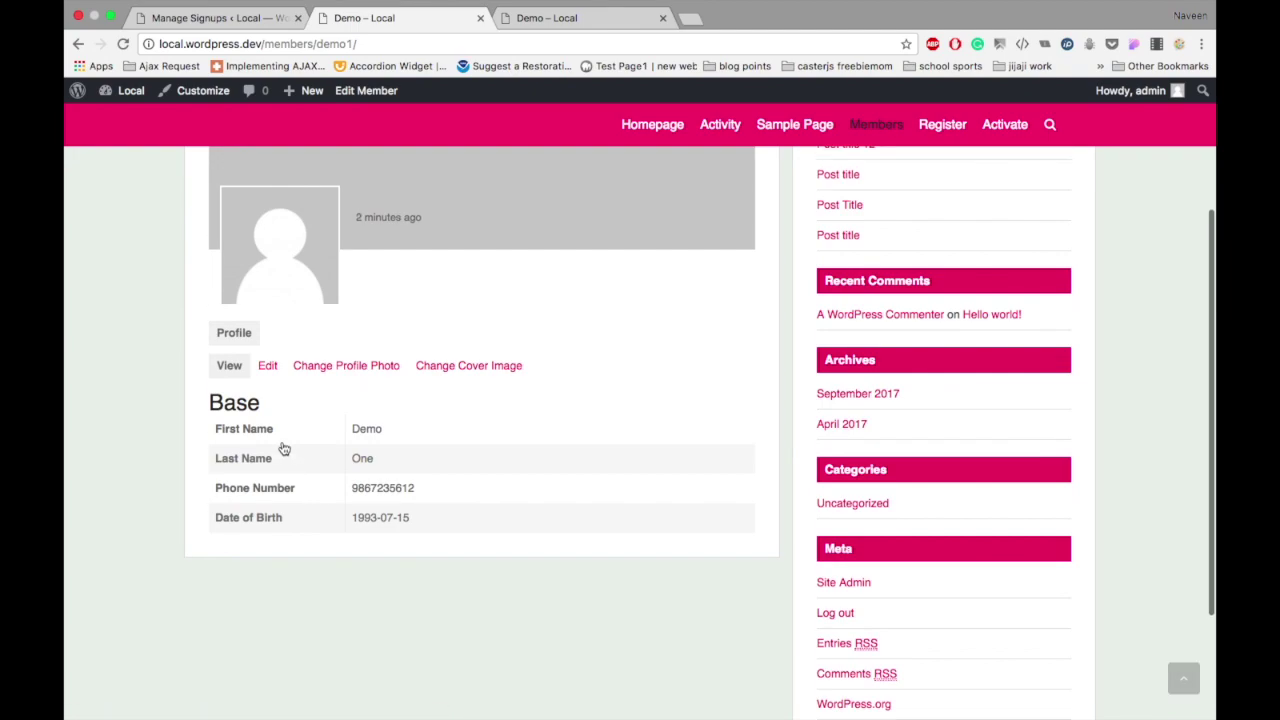
{"action": "left_click", "coordinate": [234, 335]}
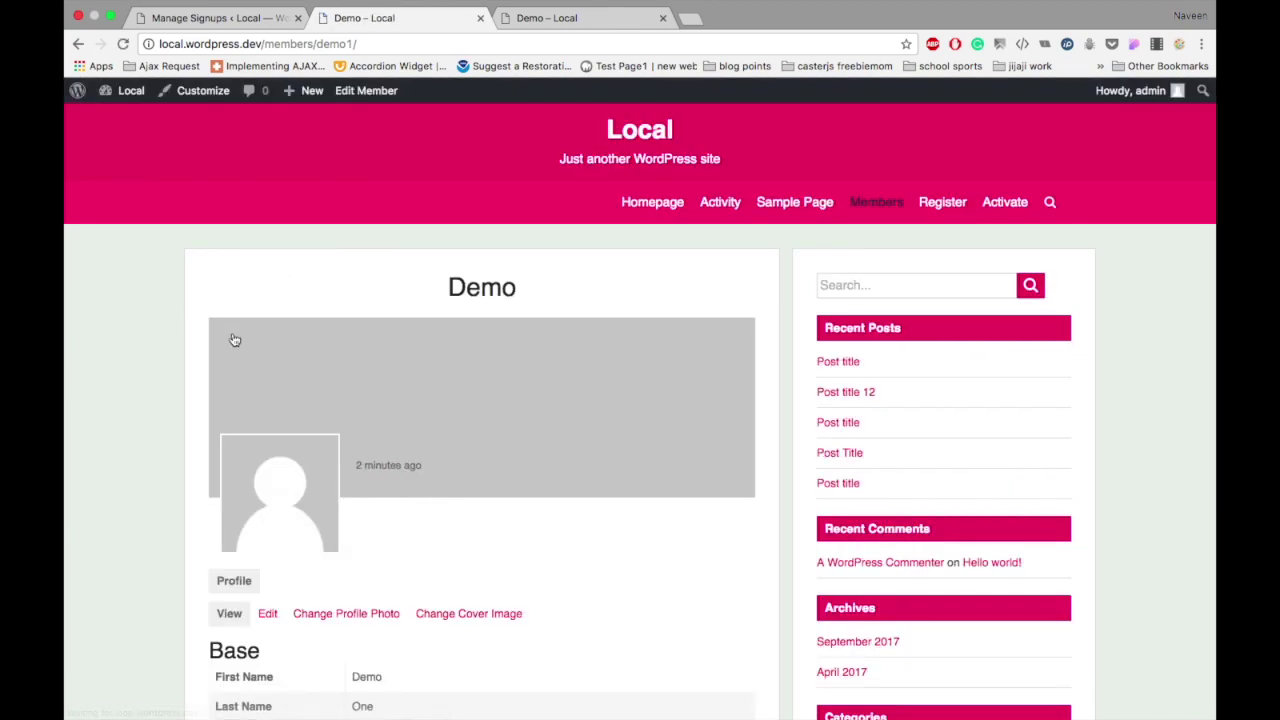
{"action": "scroll", "coordinate": [234, 340], "scroll_direction": "down", "scroll_amount": 3}
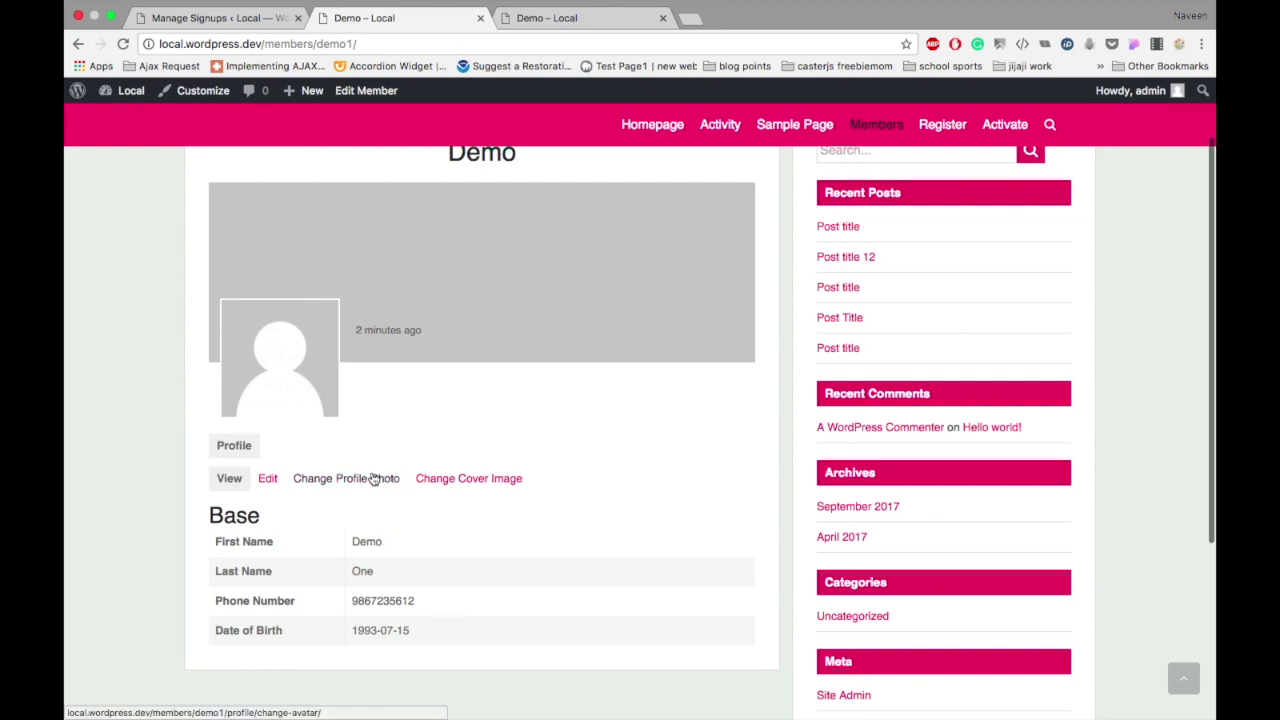
{"action": "scroll", "coordinate": [372, 478], "scroll_direction": "up", "scroll_amount": 2}
{"action": "scroll", "coordinate": [371, 480], "scroll_direction": "down", "scroll_amount": 3}
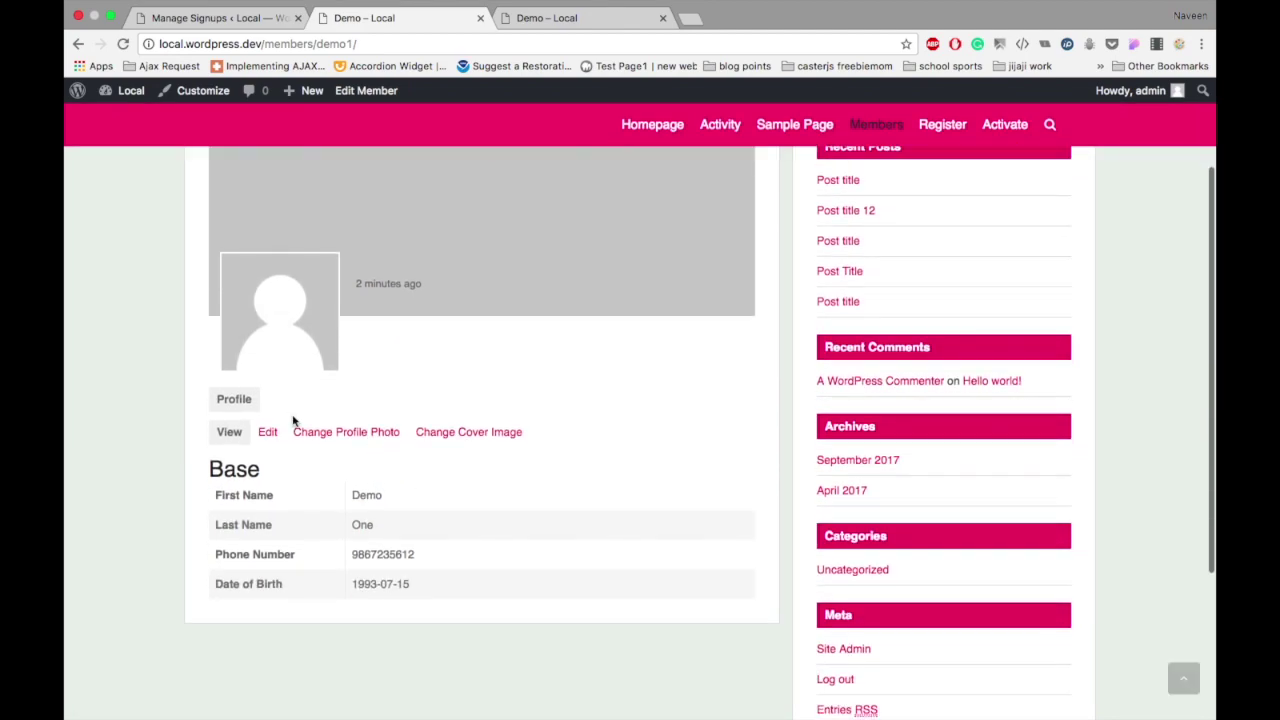
{"action": "left_click", "coordinate": [324, 432]}
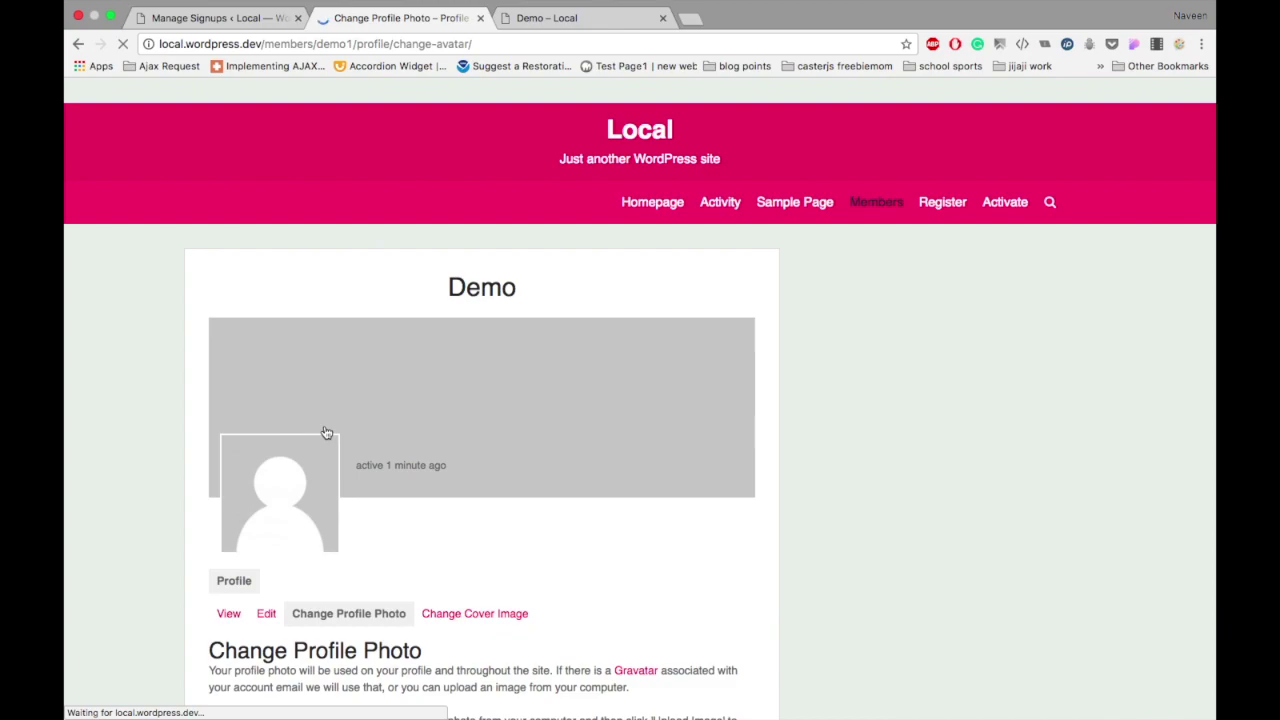
Step: Upload IMG_20170713_100928_1.jpg and crop it around the face as the profile photo
{"action": "scroll", "coordinate": [390, 465], "scroll_direction": "down", "scroll_amount": 6}
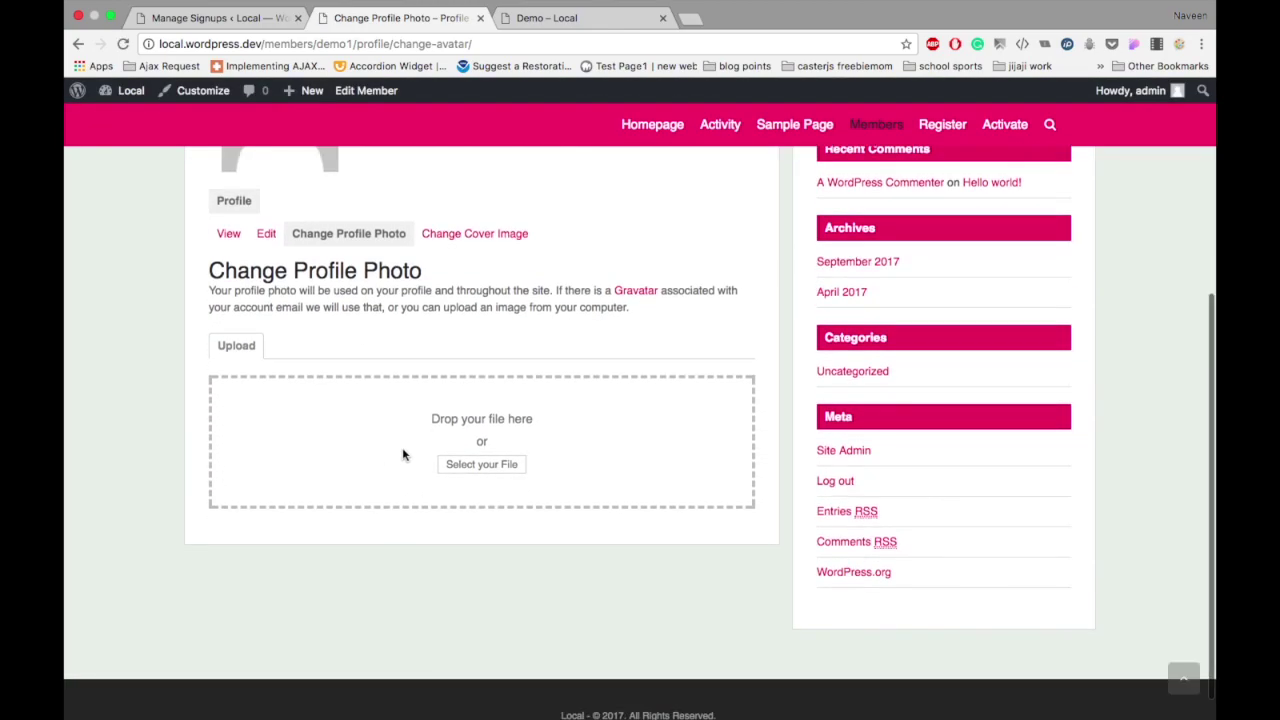
{"action": "left_click", "coordinate": [476, 463]}
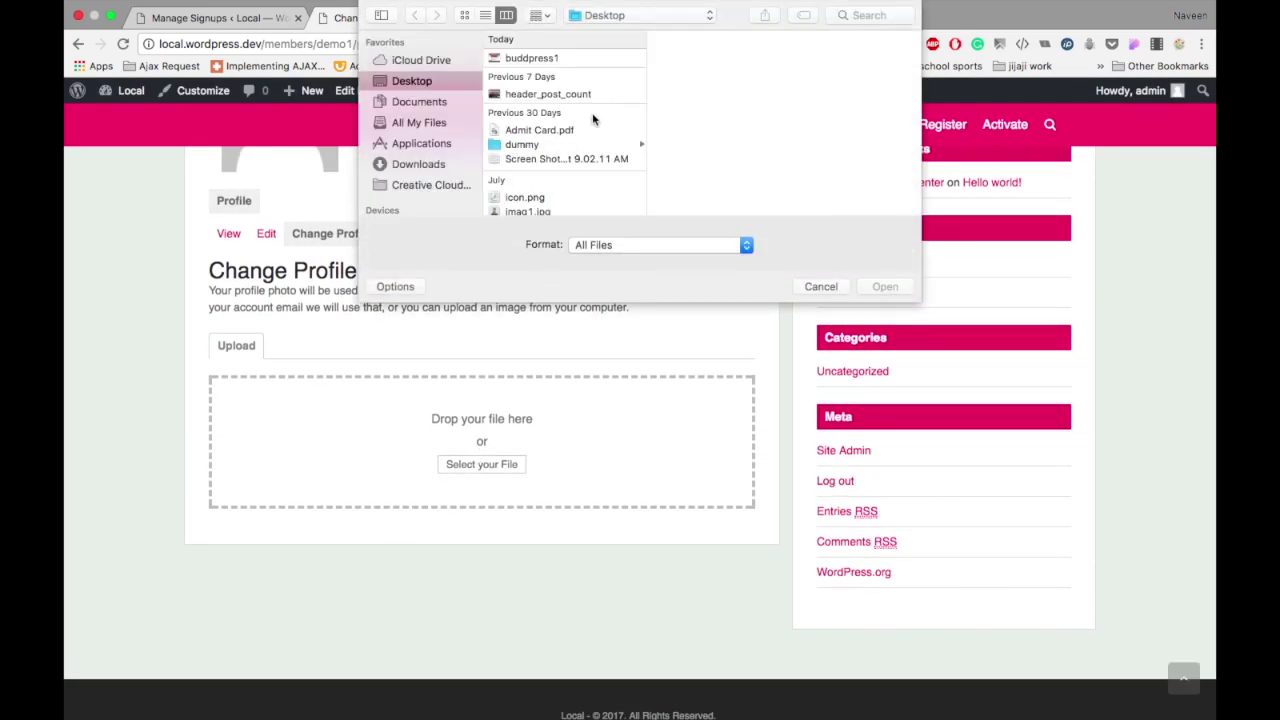
{"action": "scroll", "coordinate": [536, 149], "scroll_direction": "down", "scroll_amount": 3}
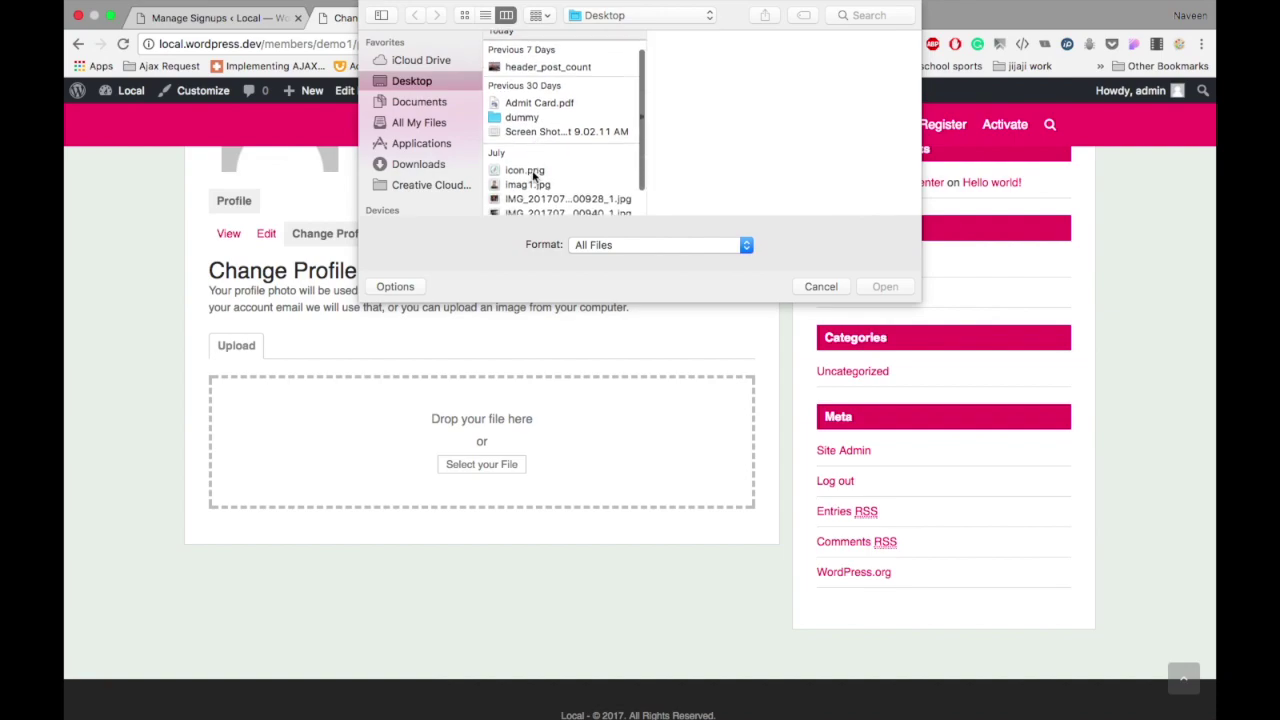
{"action": "left_click", "coordinate": [534, 165]}
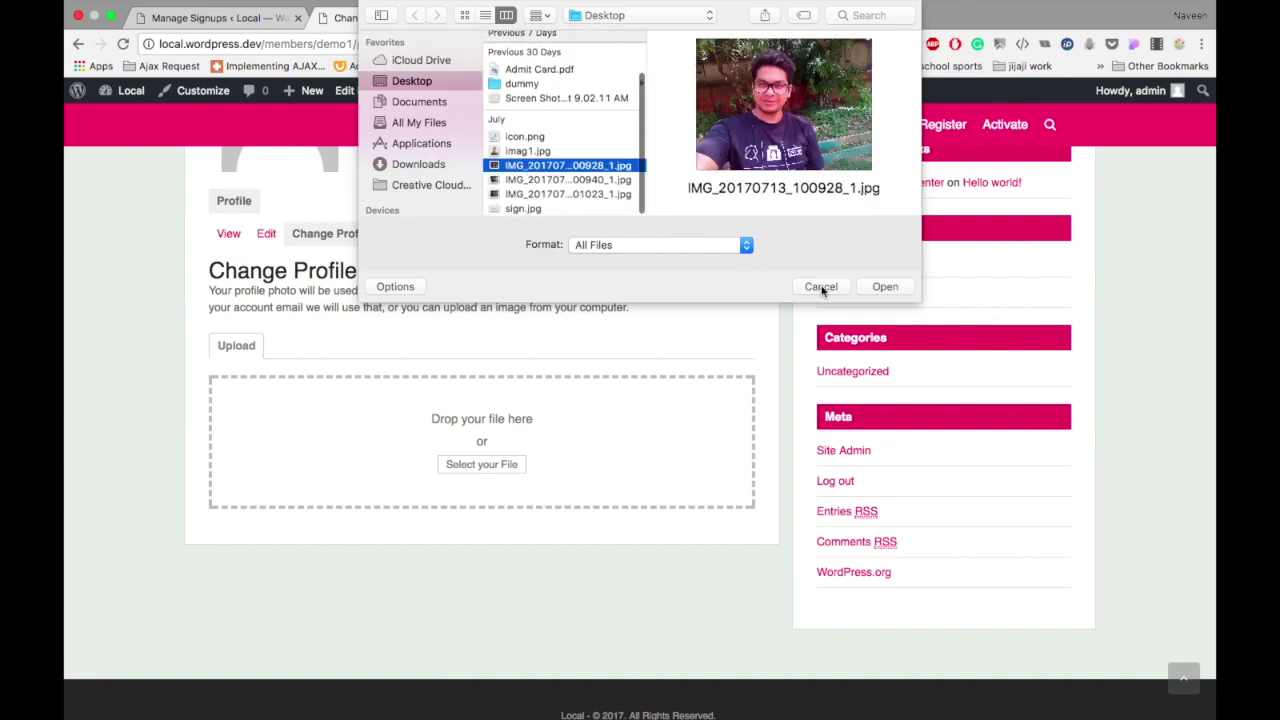
{"action": "left_click", "coordinate": [886, 287]}
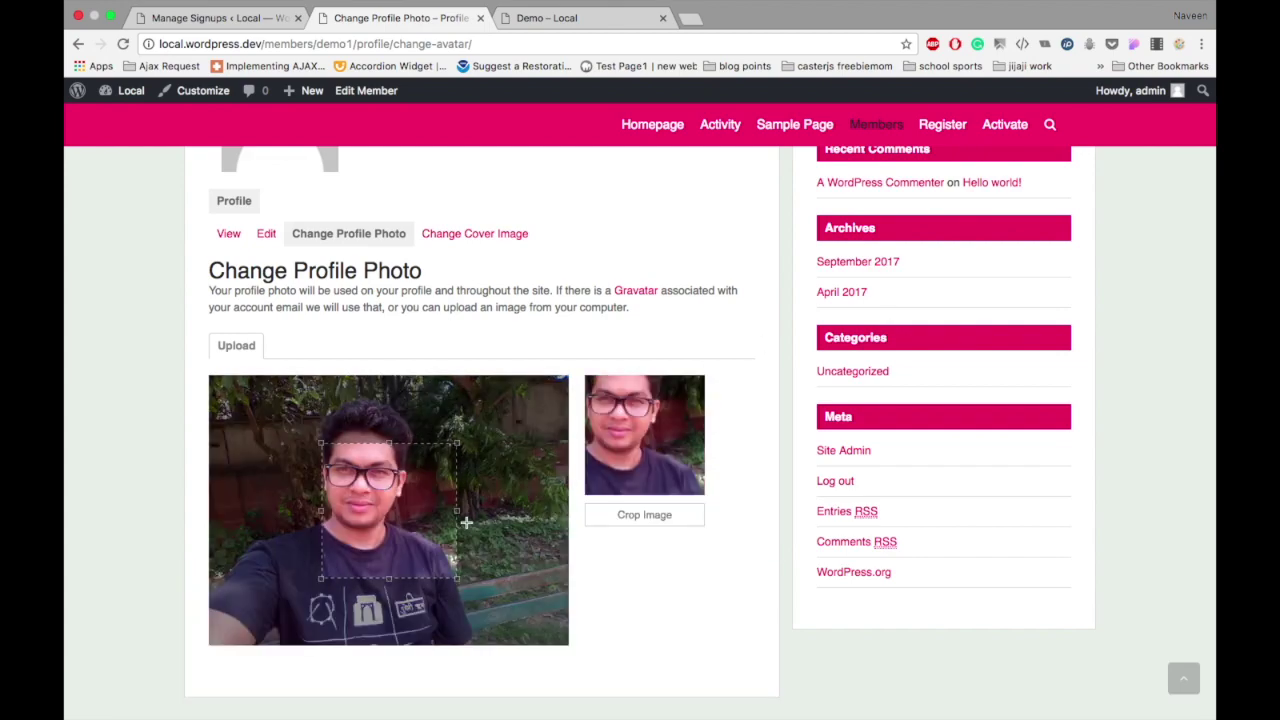
{"action": "left_click_drag", "start_coordinate": [320, 443], "coordinate": [253, 375]}
{"action": "left_click_drag", "start_coordinate": [325, 420], "coordinate": [325, 438]}
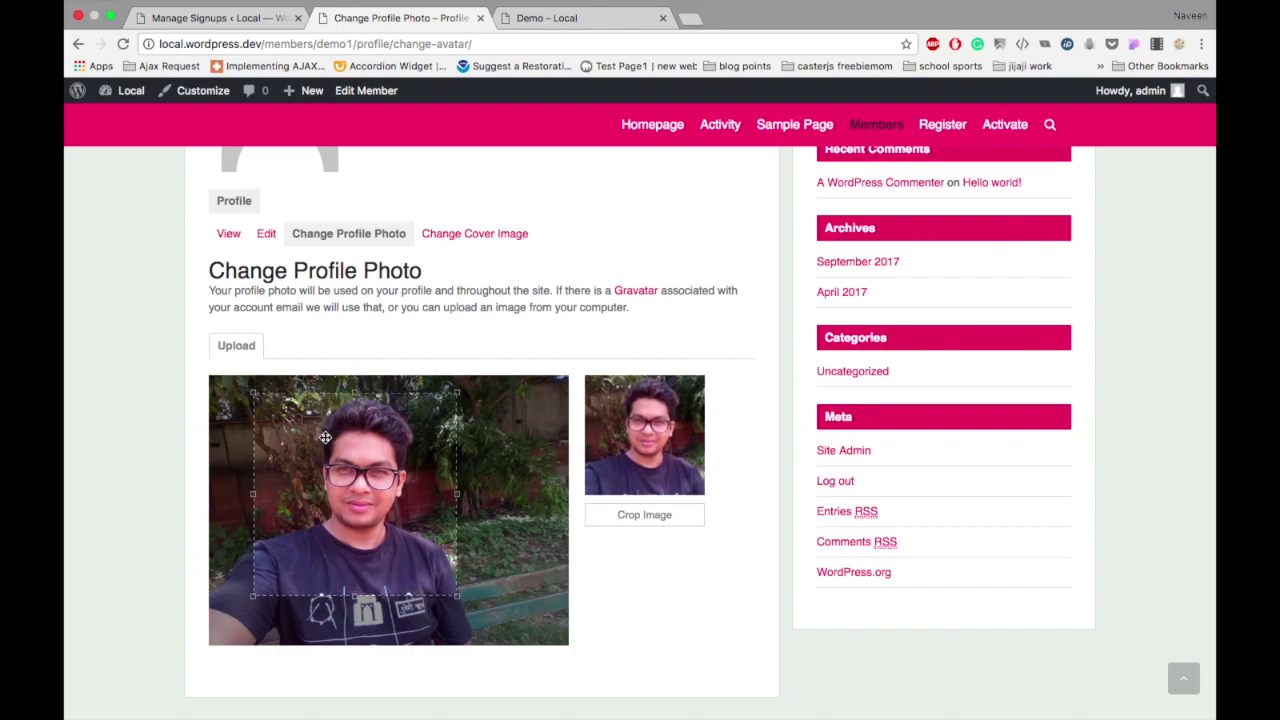
{"action": "left_click", "coordinate": [669, 517]}
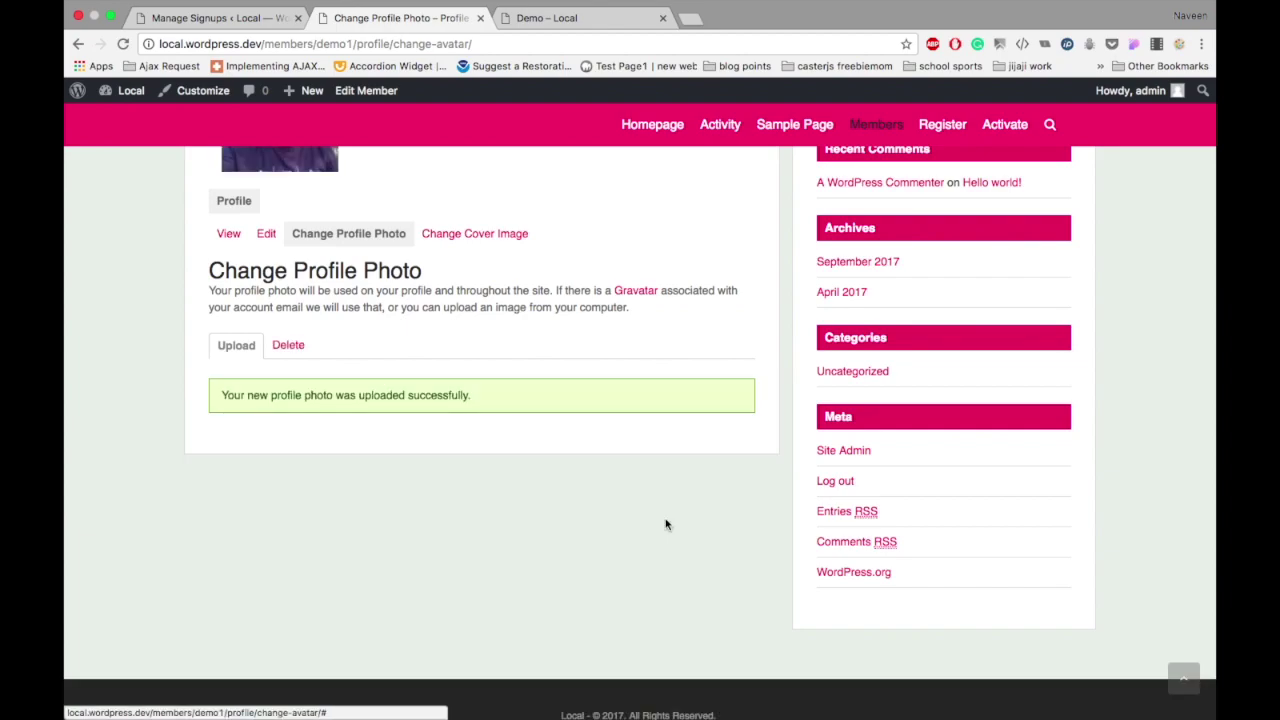
{"action": "scroll", "coordinate": [666, 524], "scroll_direction": "up", "scroll_amount": 5}
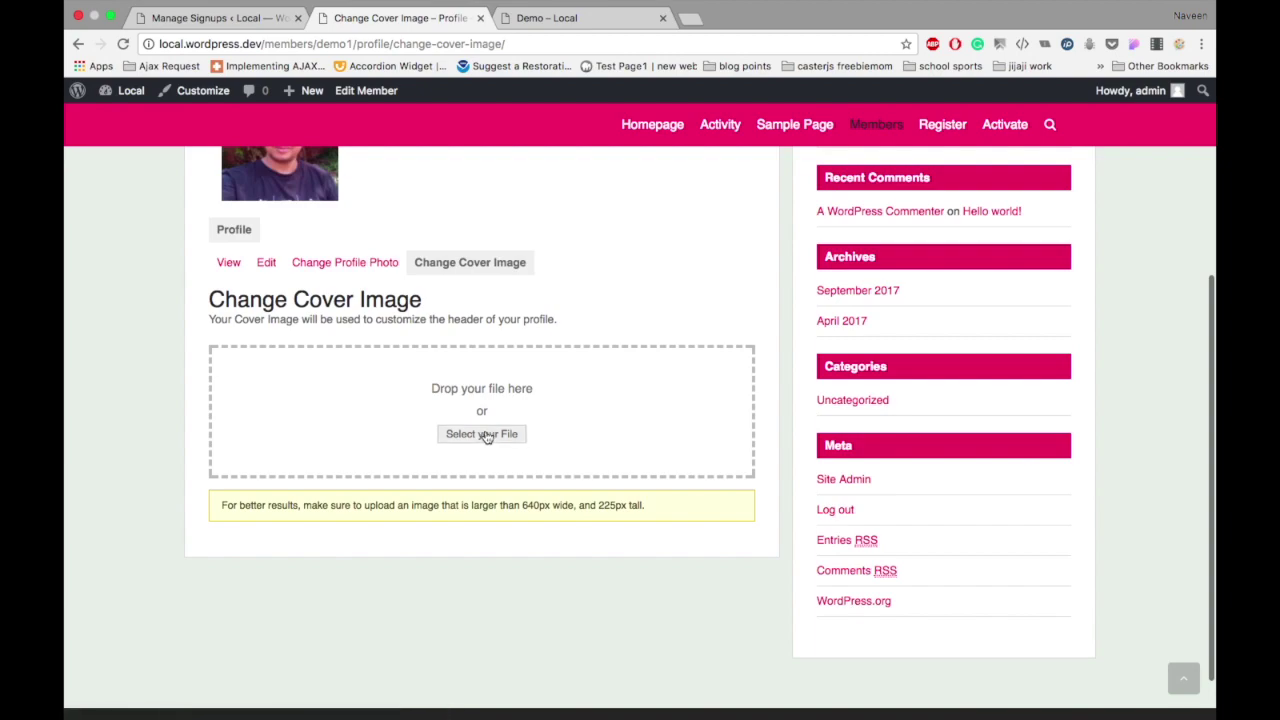
Step: Try uploading the .mp4 file from Downloads as the cover image, which gets rejected
{"action": "left_click", "coordinate": [482, 434]}
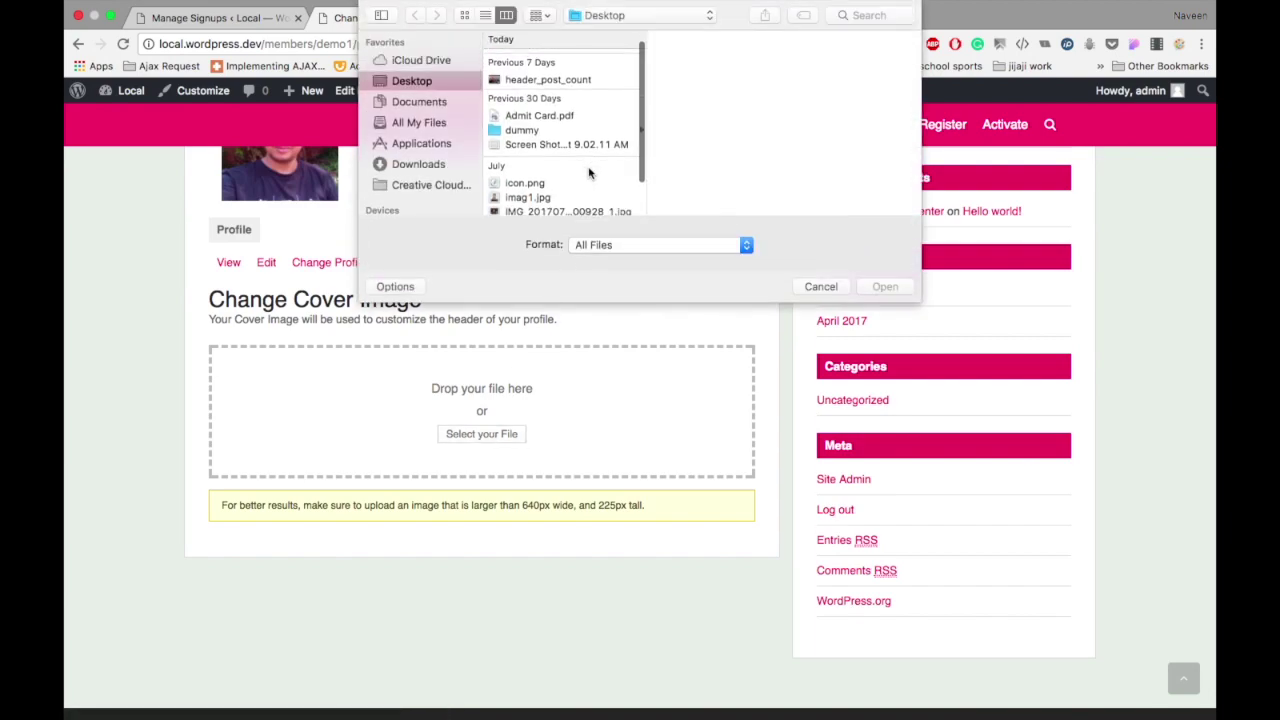
{"action": "scroll", "coordinate": [589, 173], "scroll_direction": "down", "scroll_amount": 3}
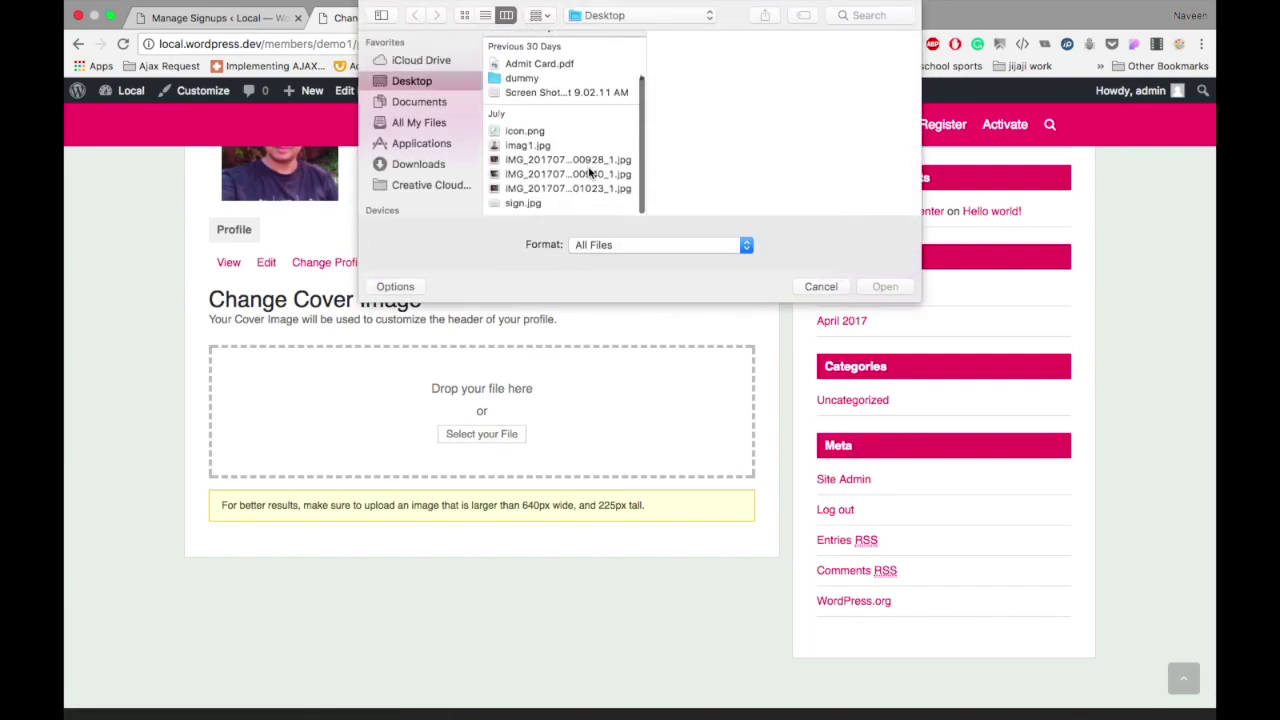
{"action": "left_click", "coordinate": [525, 208]}
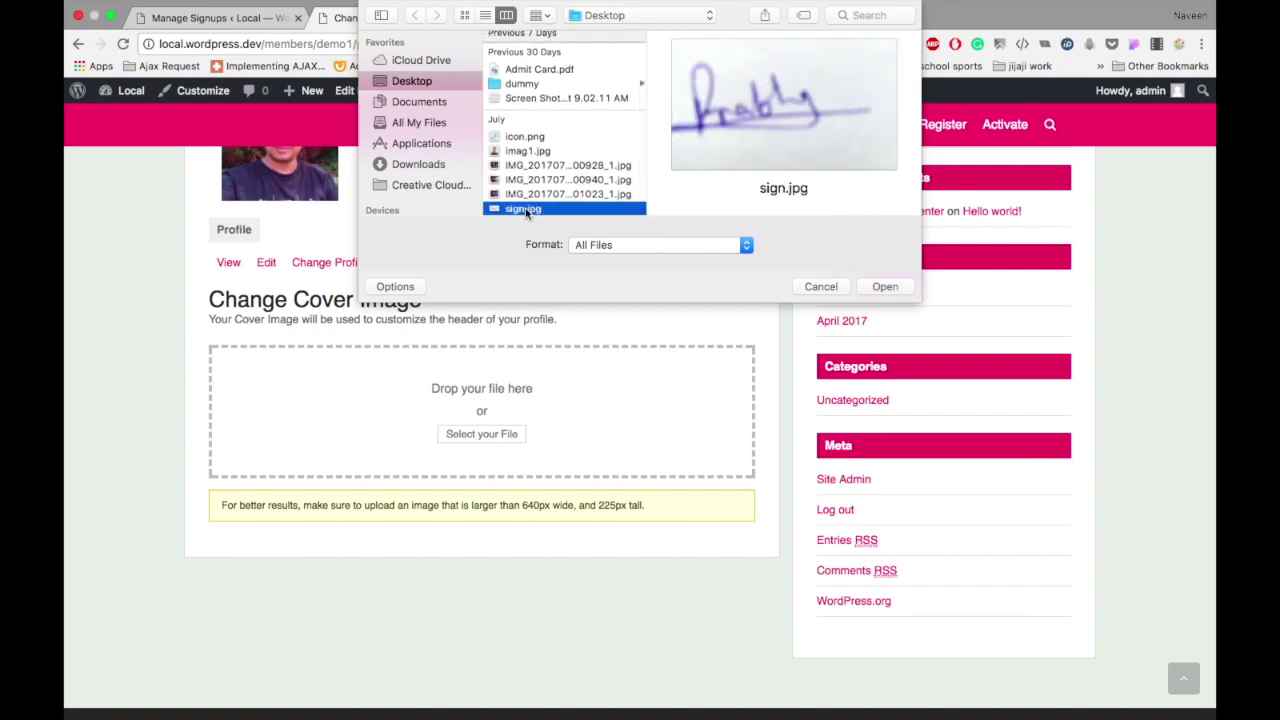
{"action": "left_click", "coordinate": [534, 196]}
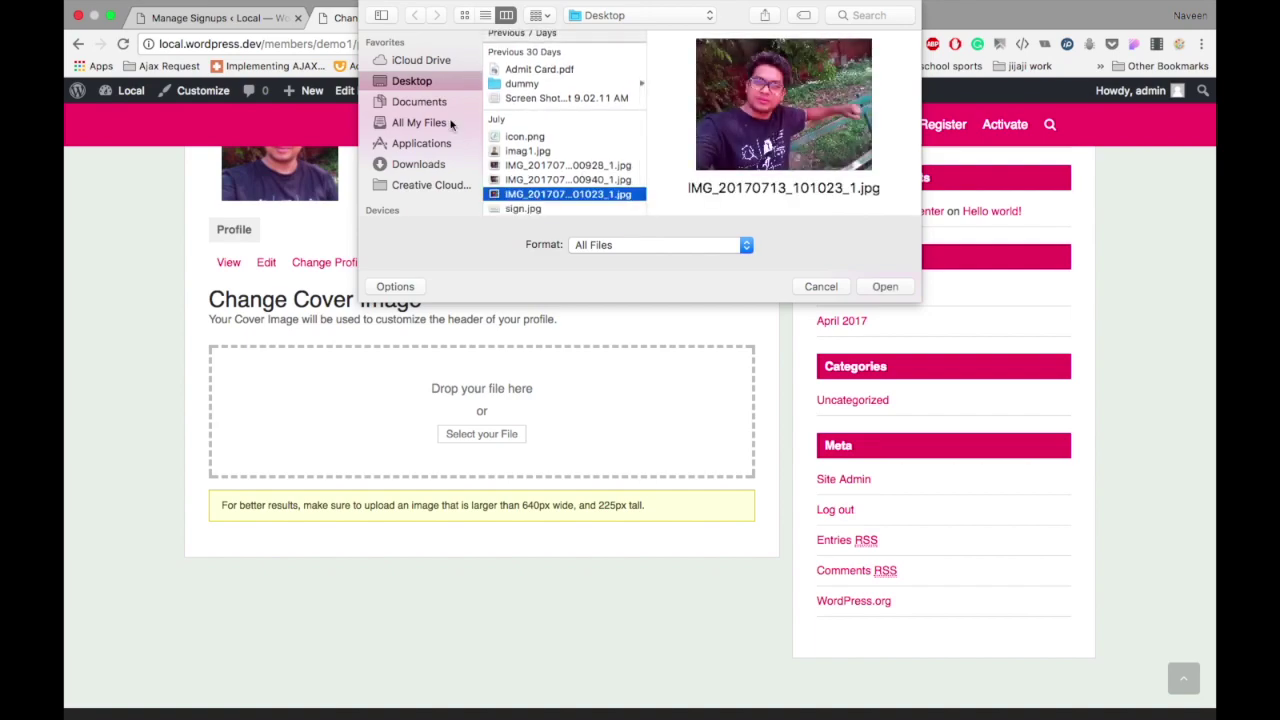
{"action": "left_click", "coordinate": [412, 164]}
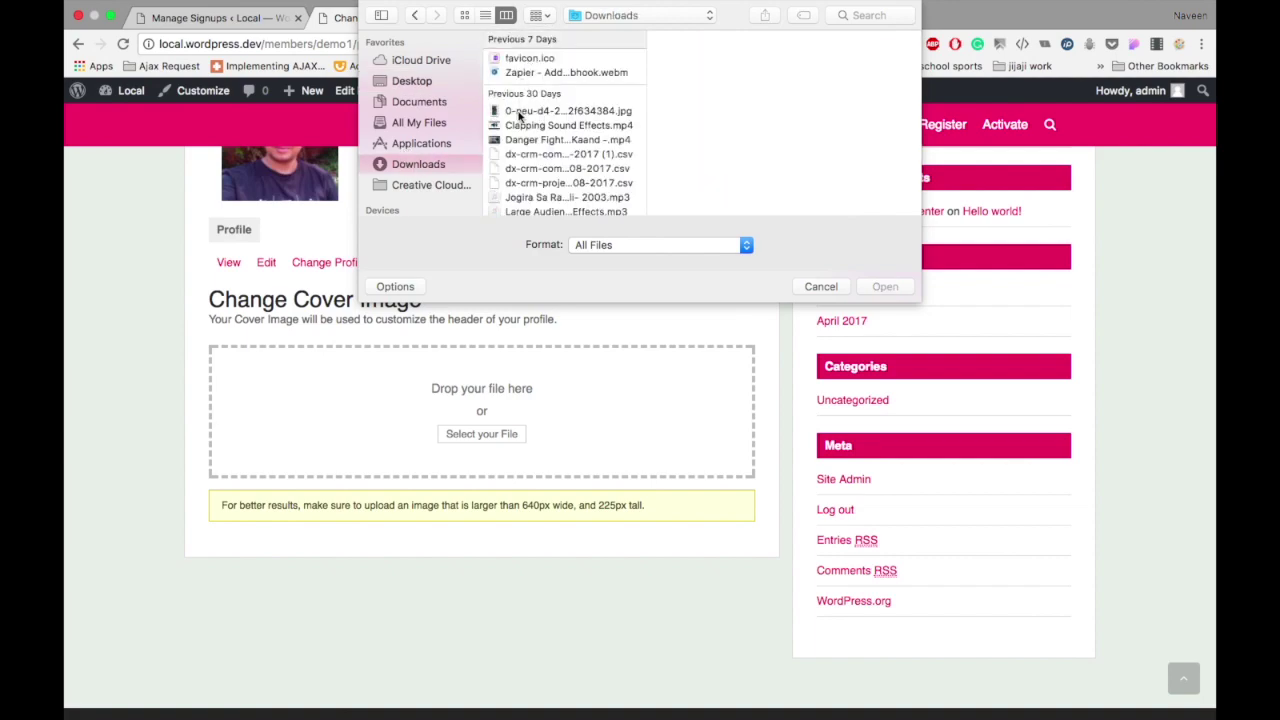
{"action": "scroll", "coordinate": [521, 175], "scroll_direction": "down", "scroll_amount": 3}
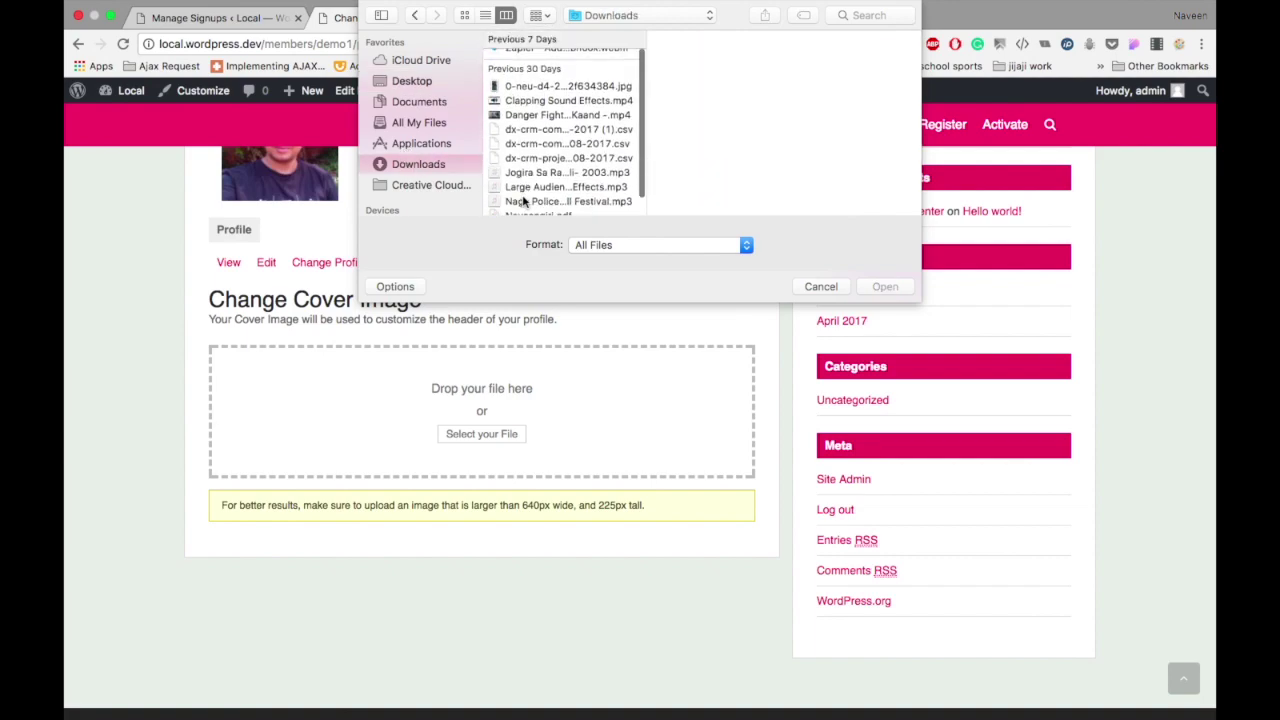
{"action": "left_click", "coordinate": [527, 195]}
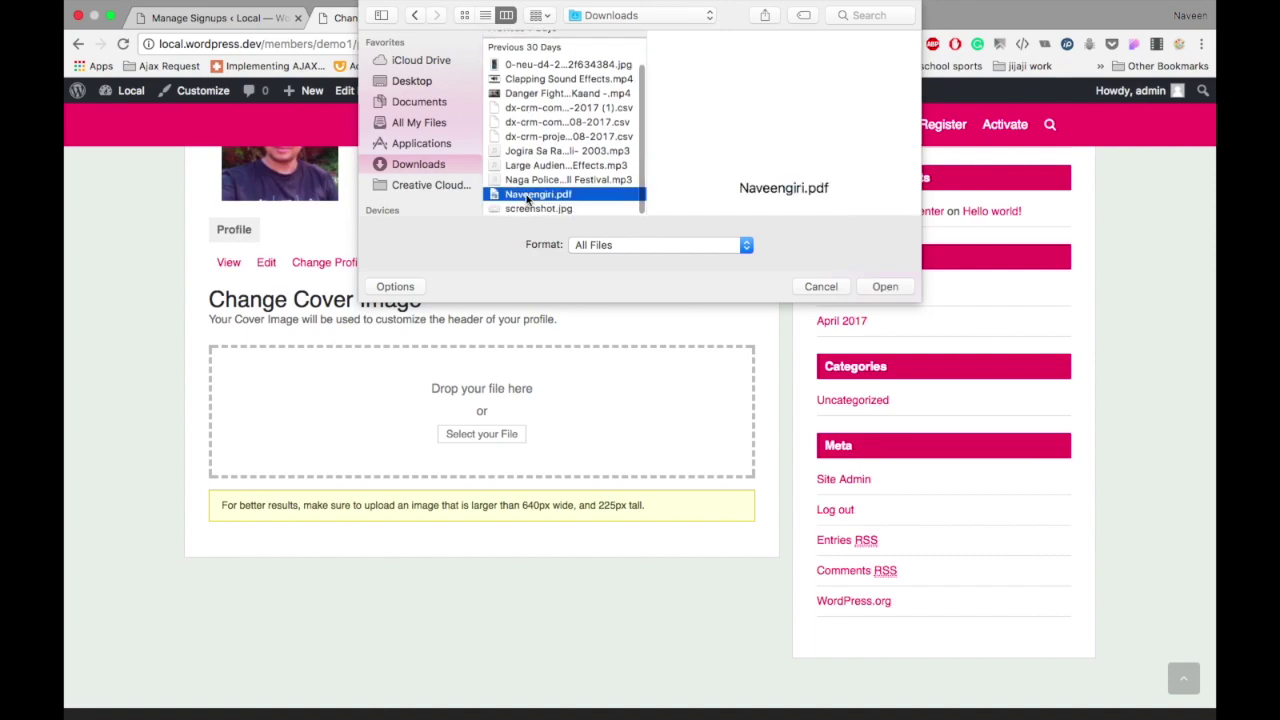
{"action": "left_click", "coordinate": [529, 94]}
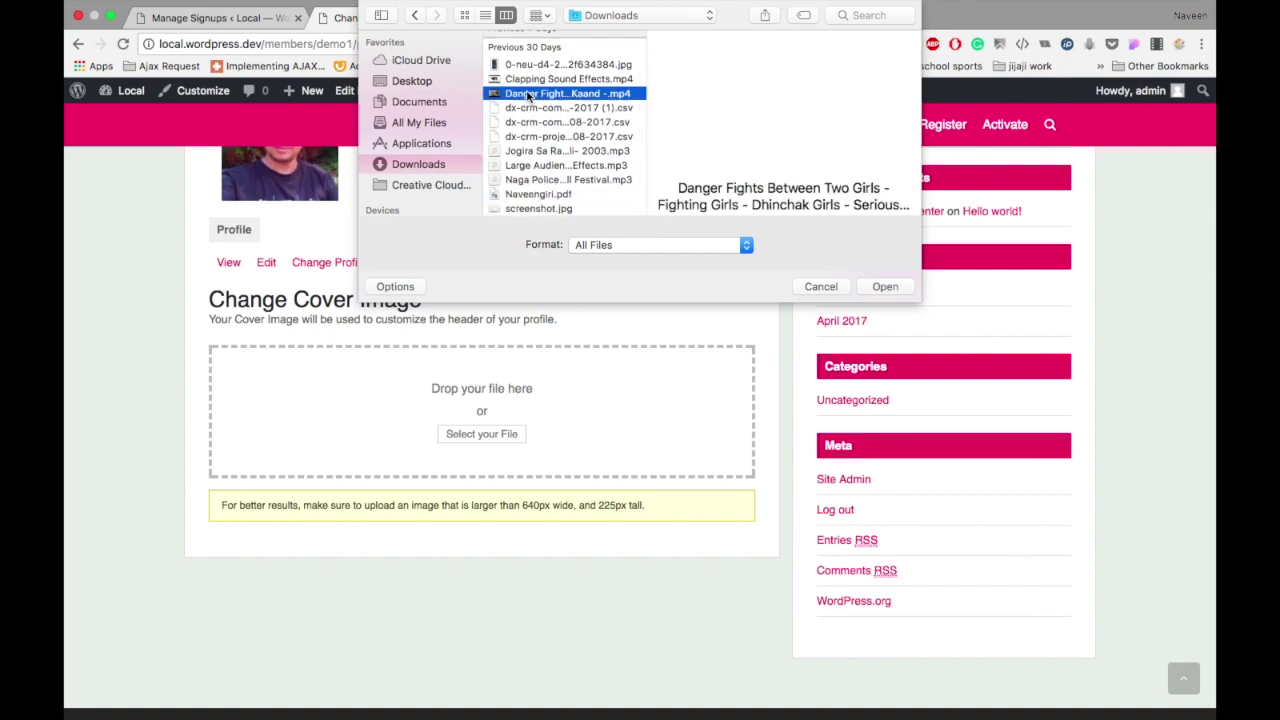
{"action": "left_click", "coordinate": [884, 287]}
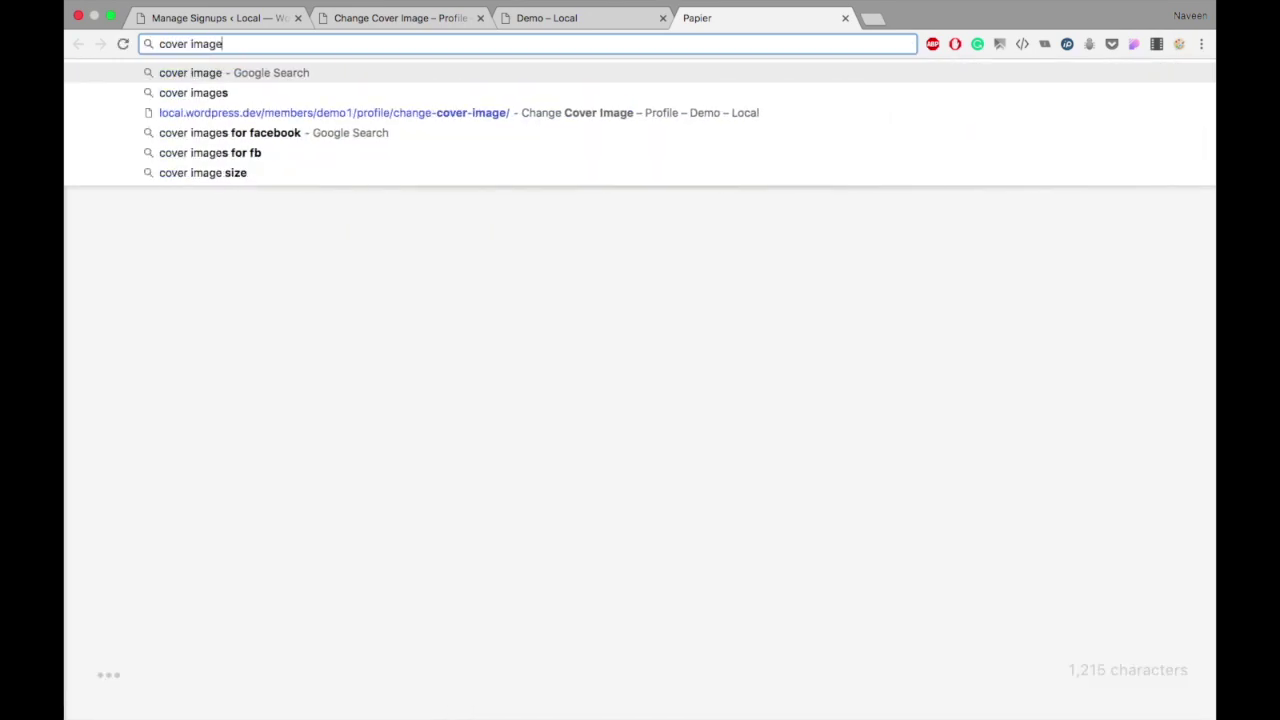
Step: Search 'cover image' and save the 851×315 city skyline to the Desktop as url444.png
{"action": "key", "text": "Return"}
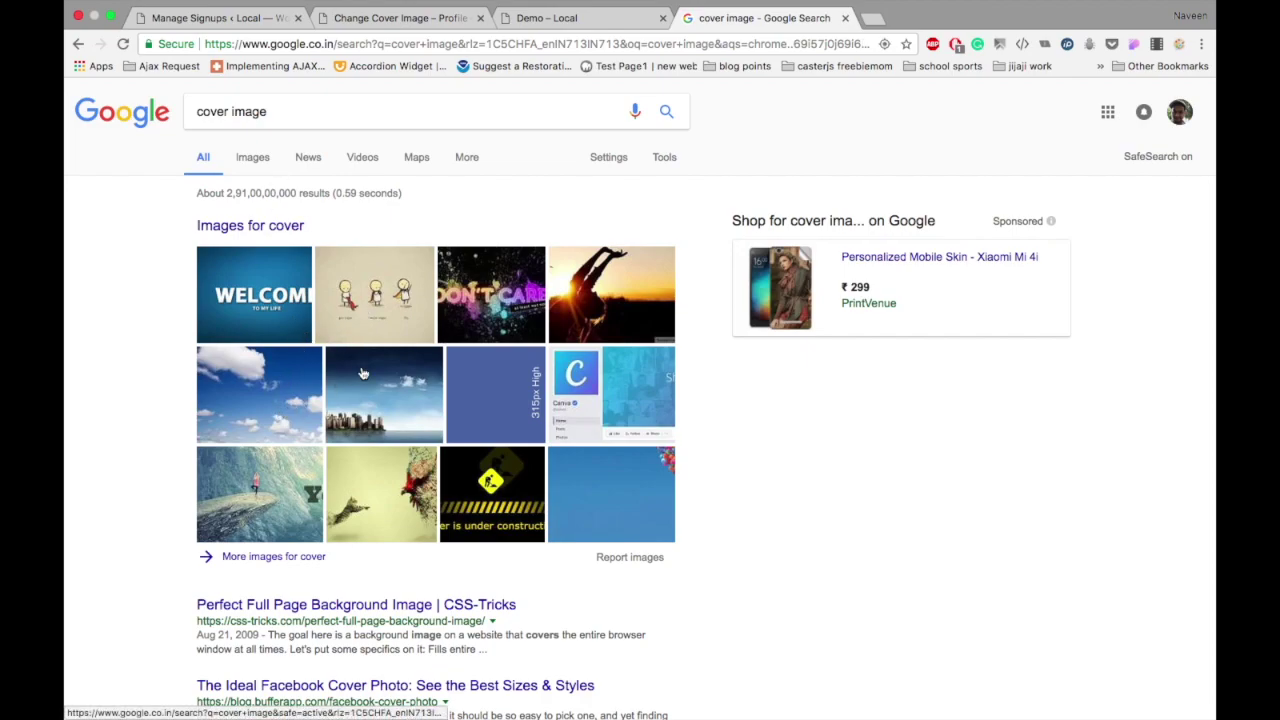
{"action": "left_click", "coordinate": [382, 415]}
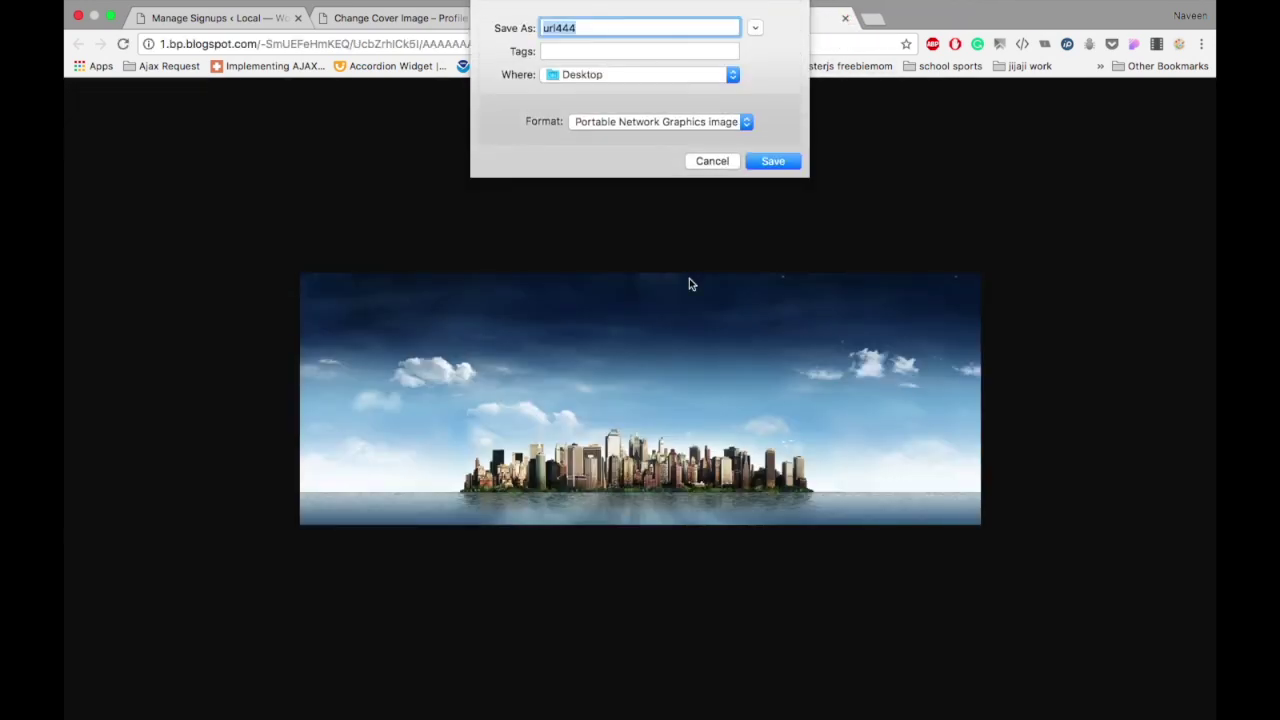
{"action": "left_click", "coordinate": [772, 161]}
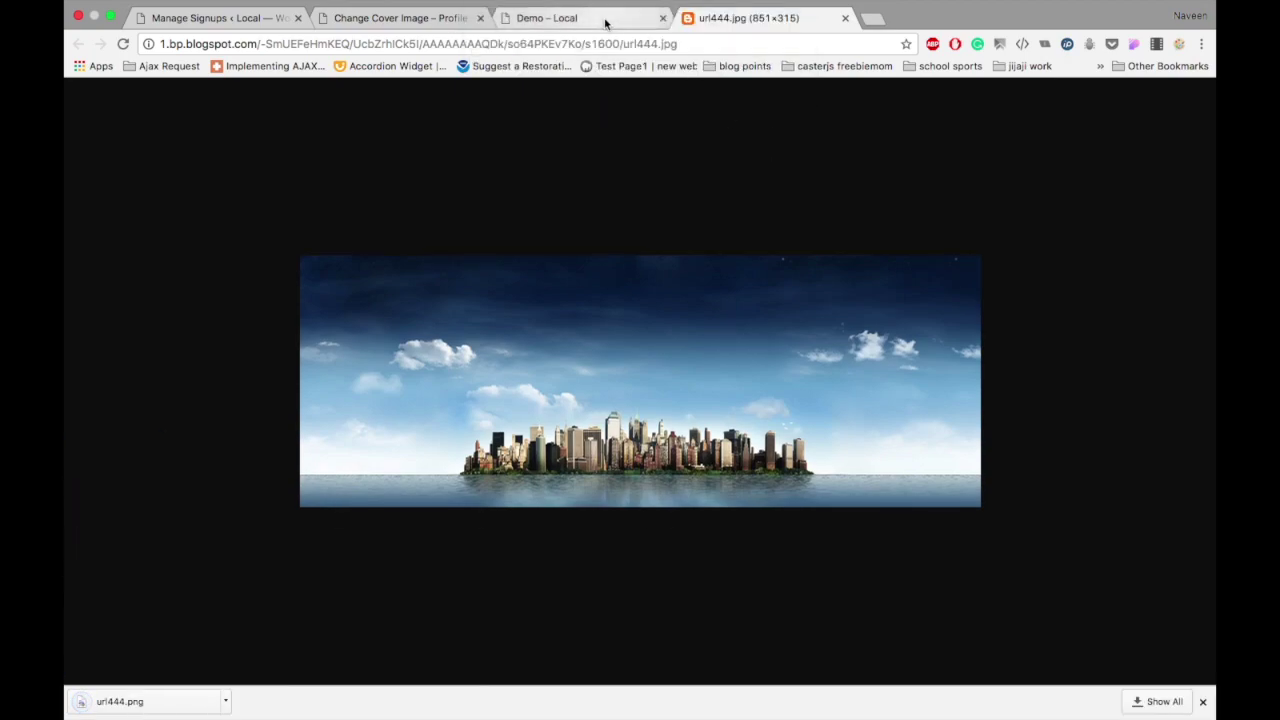
{"action": "left_click", "coordinate": [603, 20]}
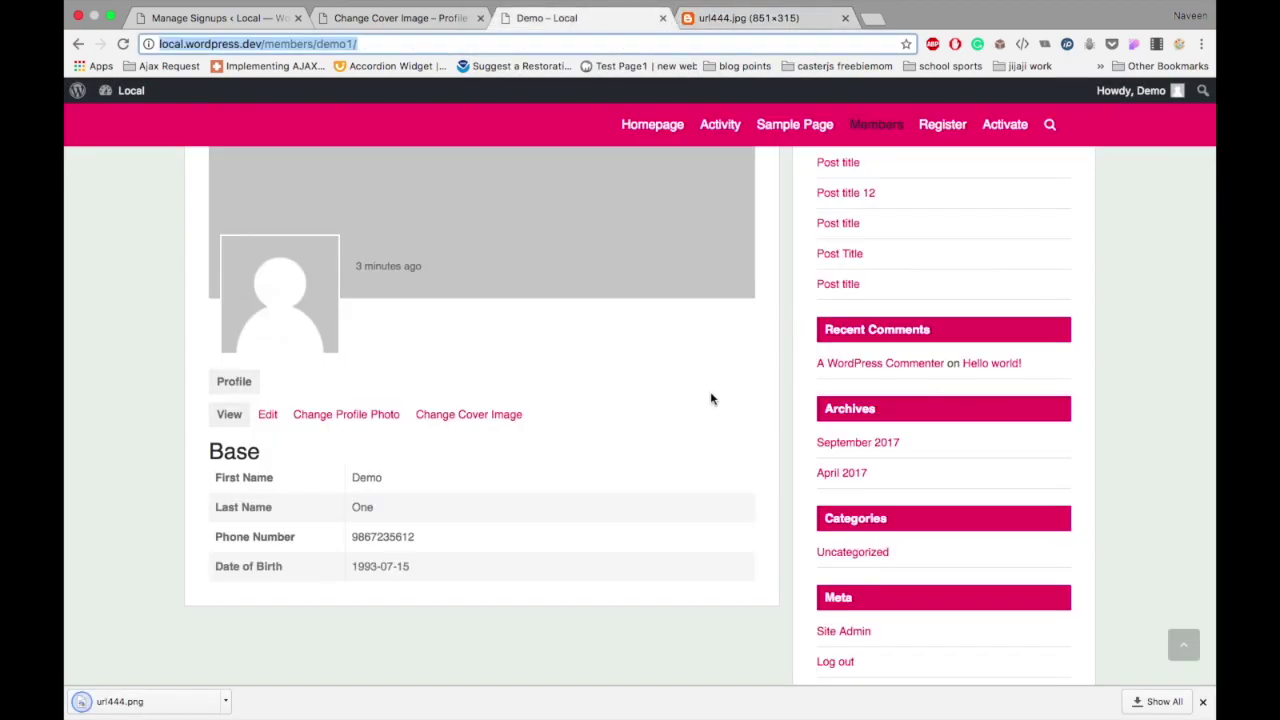
Step: Get to the Change Cover Image upload page, closing a stray file chooser and duplicate tab
{"action": "left_click", "coordinate": [423, 419]}
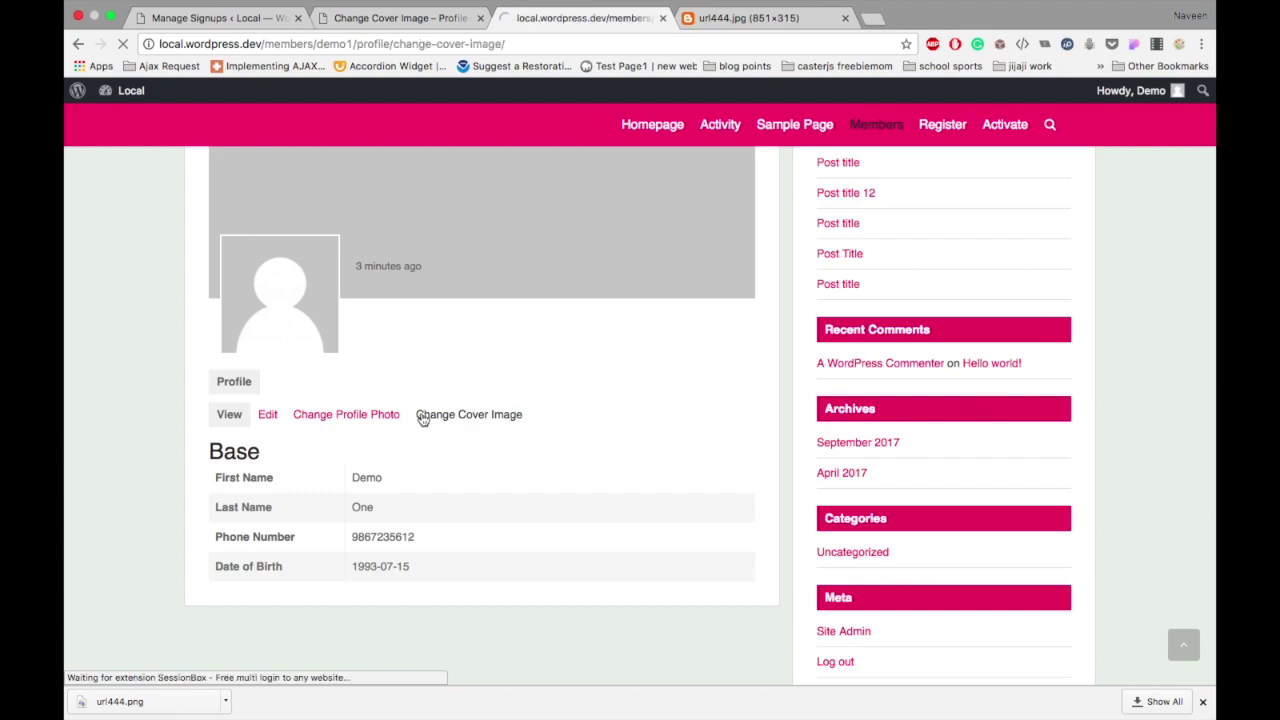
{"action": "scroll", "coordinate": [423, 420], "scroll_direction": "down", "scroll_amount": 5}
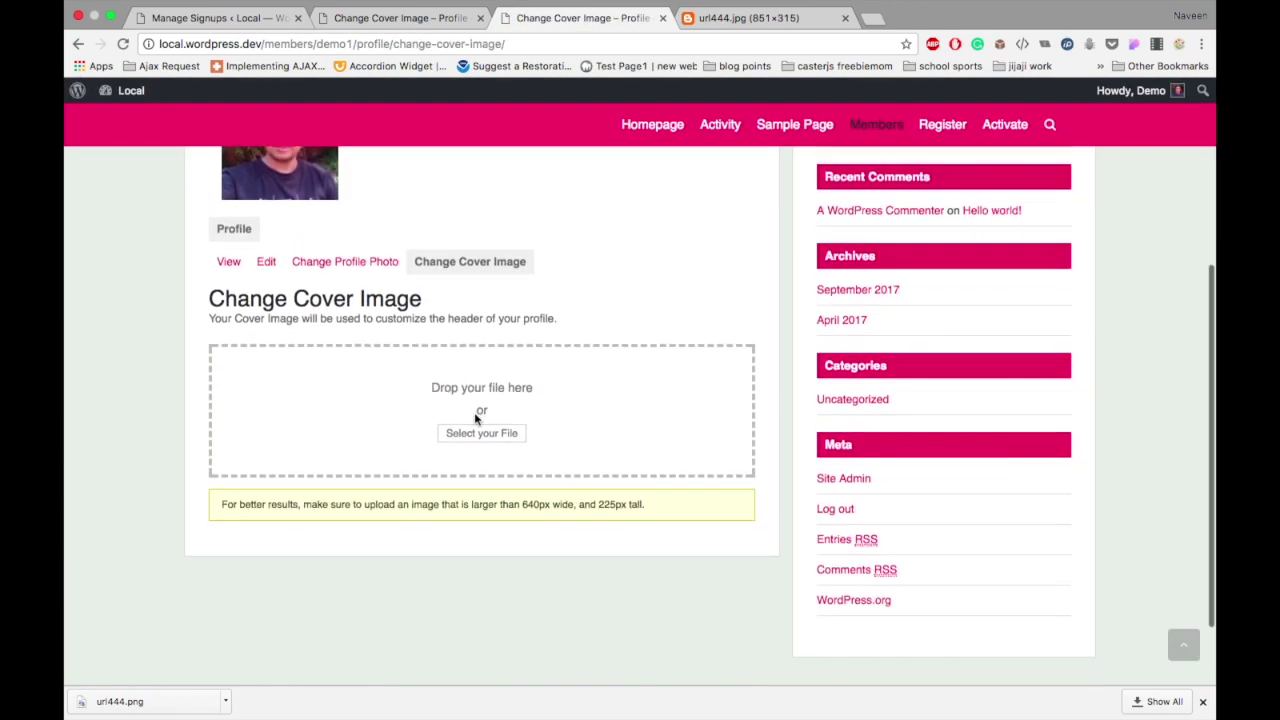
{"action": "left_click", "coordinate": [467, 437]}
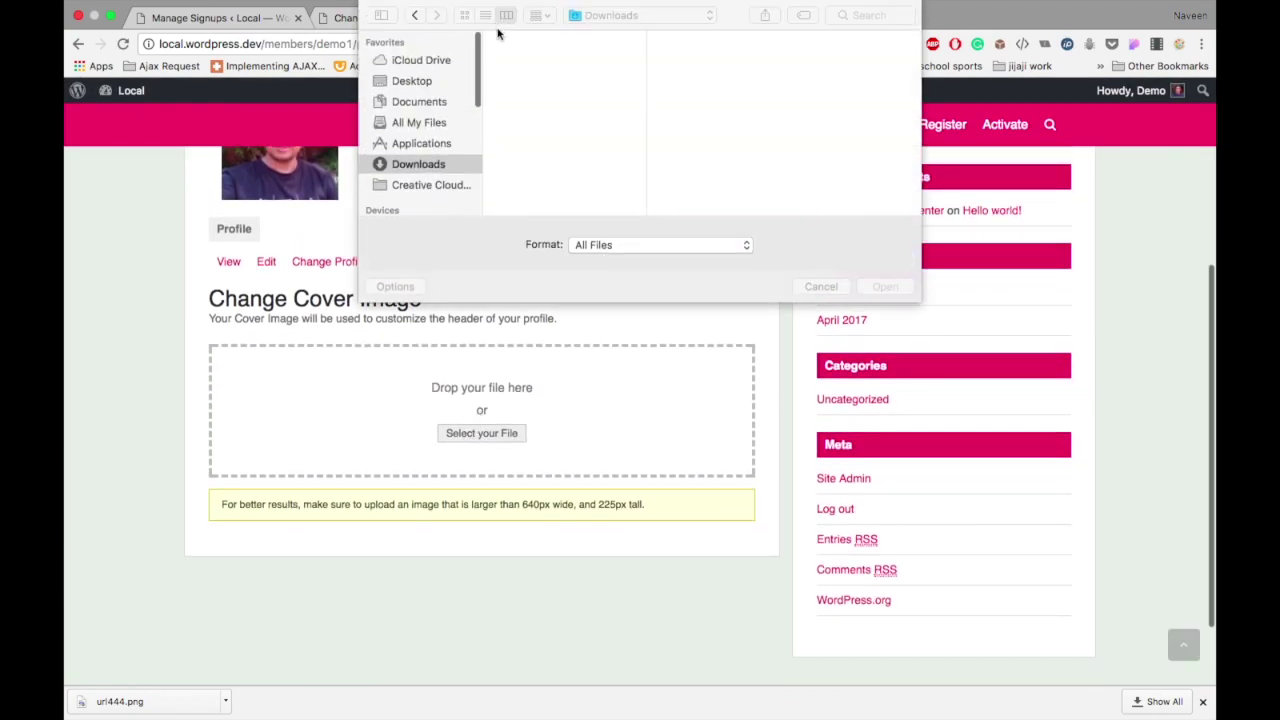
{"action": "left_click", "coordinate": [820, 287]}
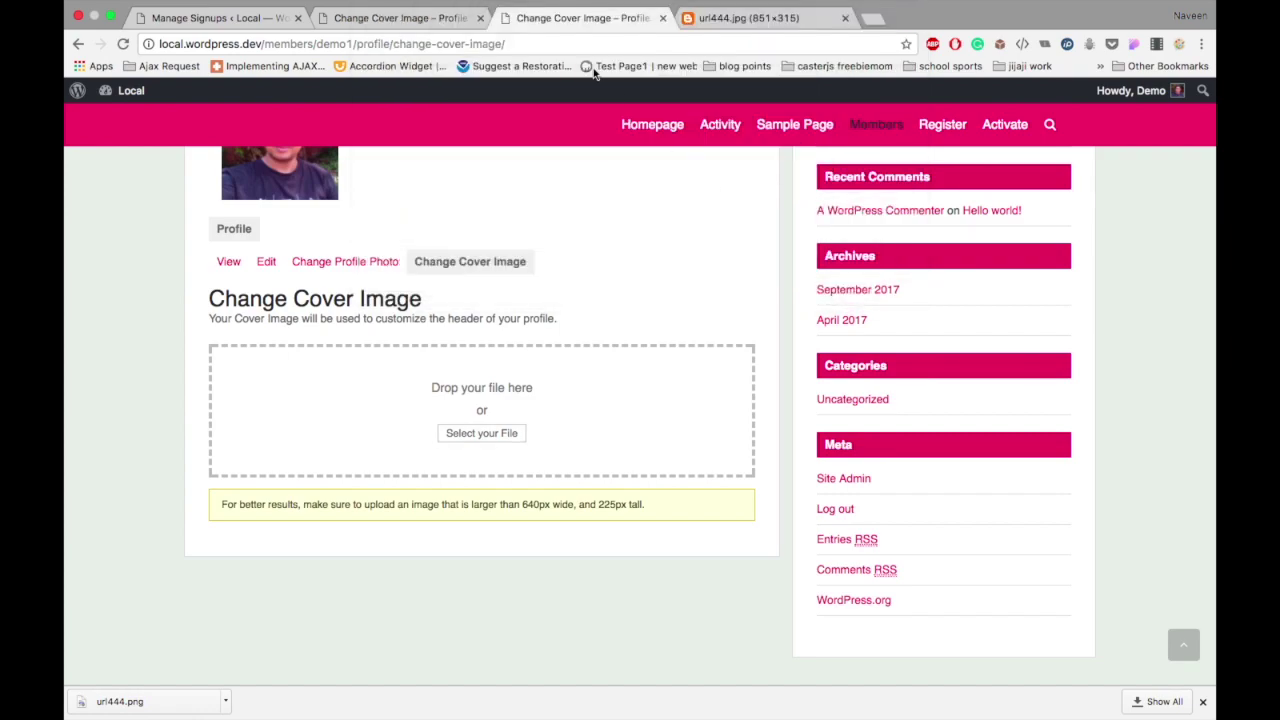
{"action": "left_click", "coordinate": [663, 36]}
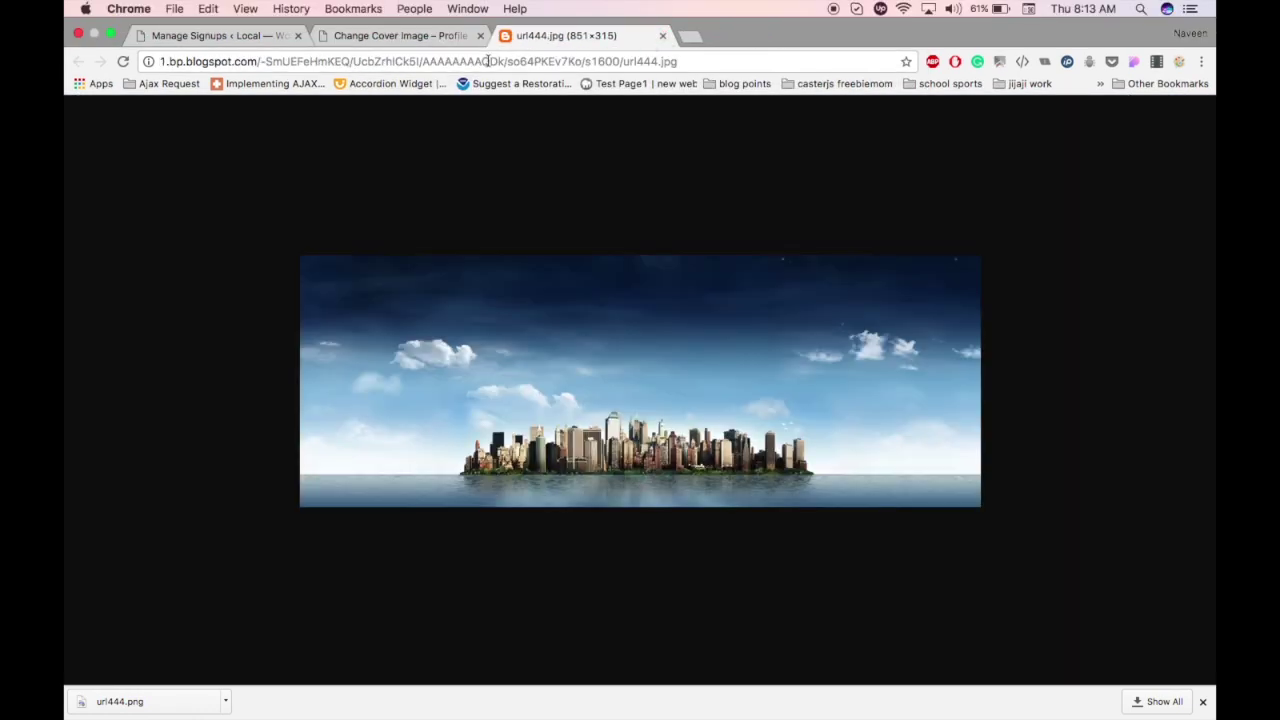
{"action": "left_click", "coordinate": [400, 35]}
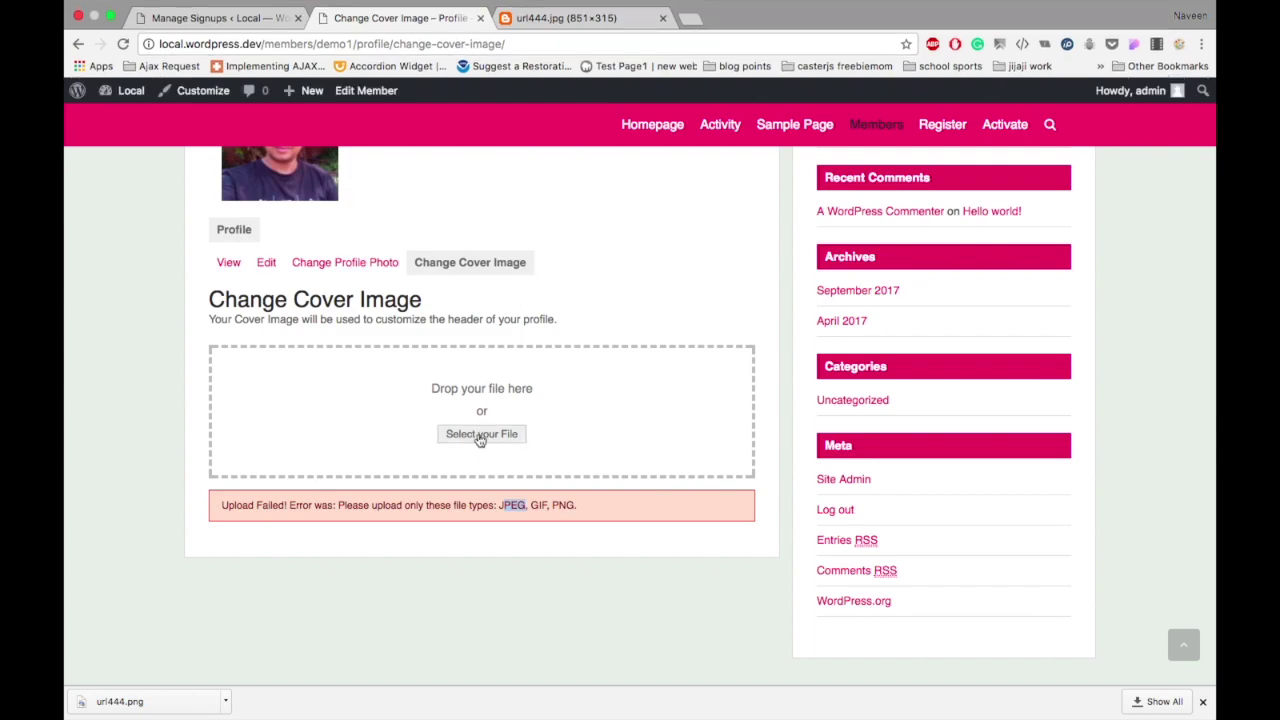
Step: Upload Desktop/url444.png as the Demo member's cover image
{"action": "left_click", "coordinate": [480, 436]}
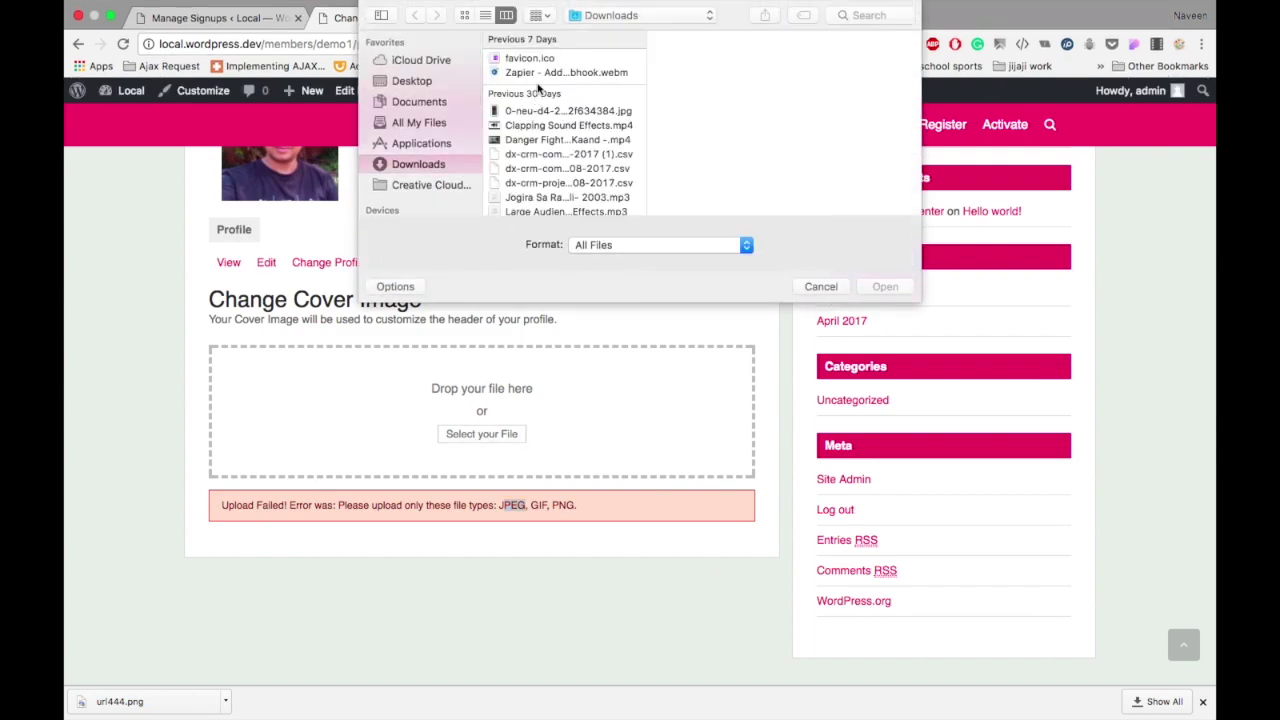
{"action": "left_click", "coordinate": [415, 82]}
{"action": "left_click", "coordinate": [540, 73]}
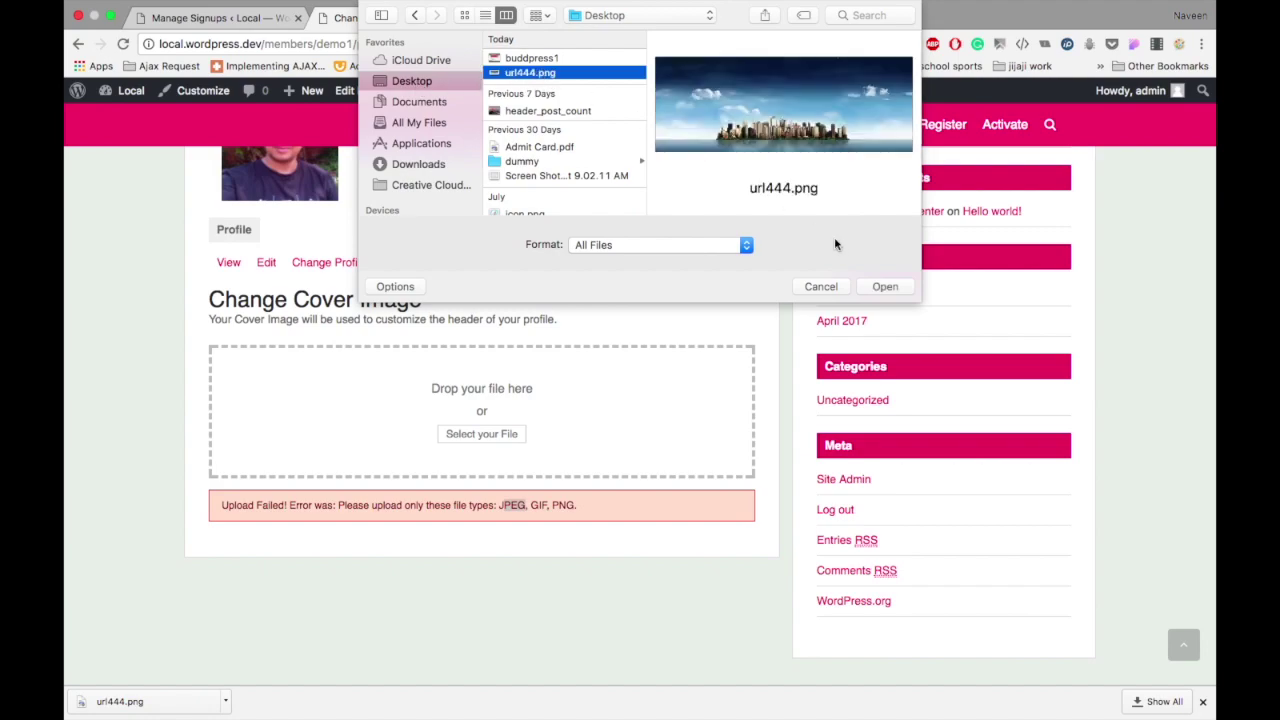
{"action": "left_click", "coordinate": [885, 287]}
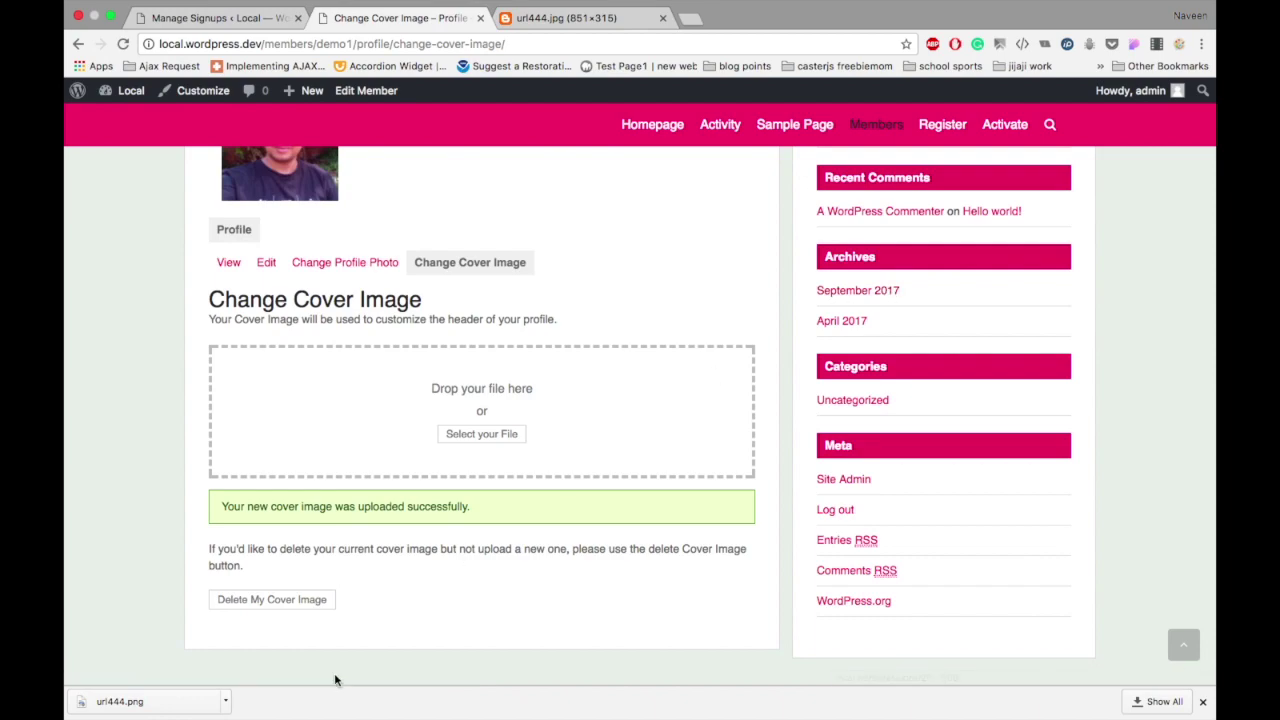
{"action": "scroll", "coordinate": [418, 558], "scroll_direction": "up", "scroll_amount": 5}
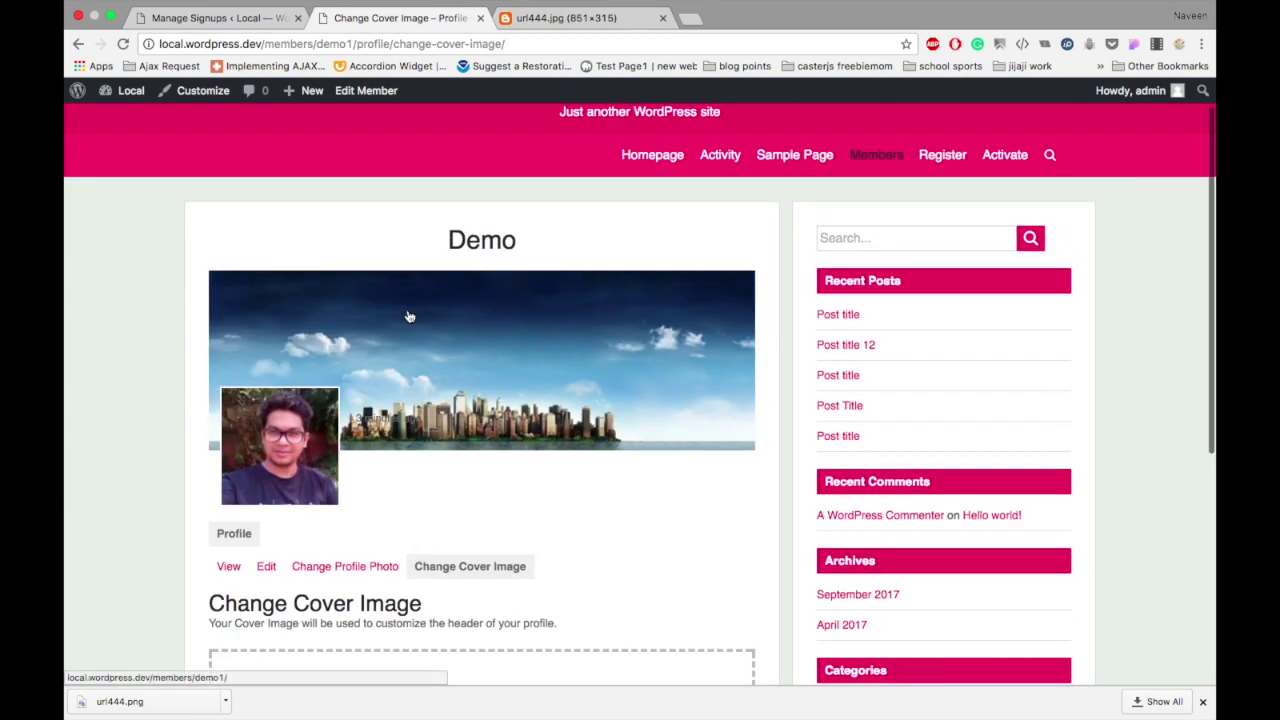
Step: Open the Demo member's finished profile view
{"action": "scroll", "coordinate": [393, 357], "scroll_direction": "down", "scroll_amount": 5}
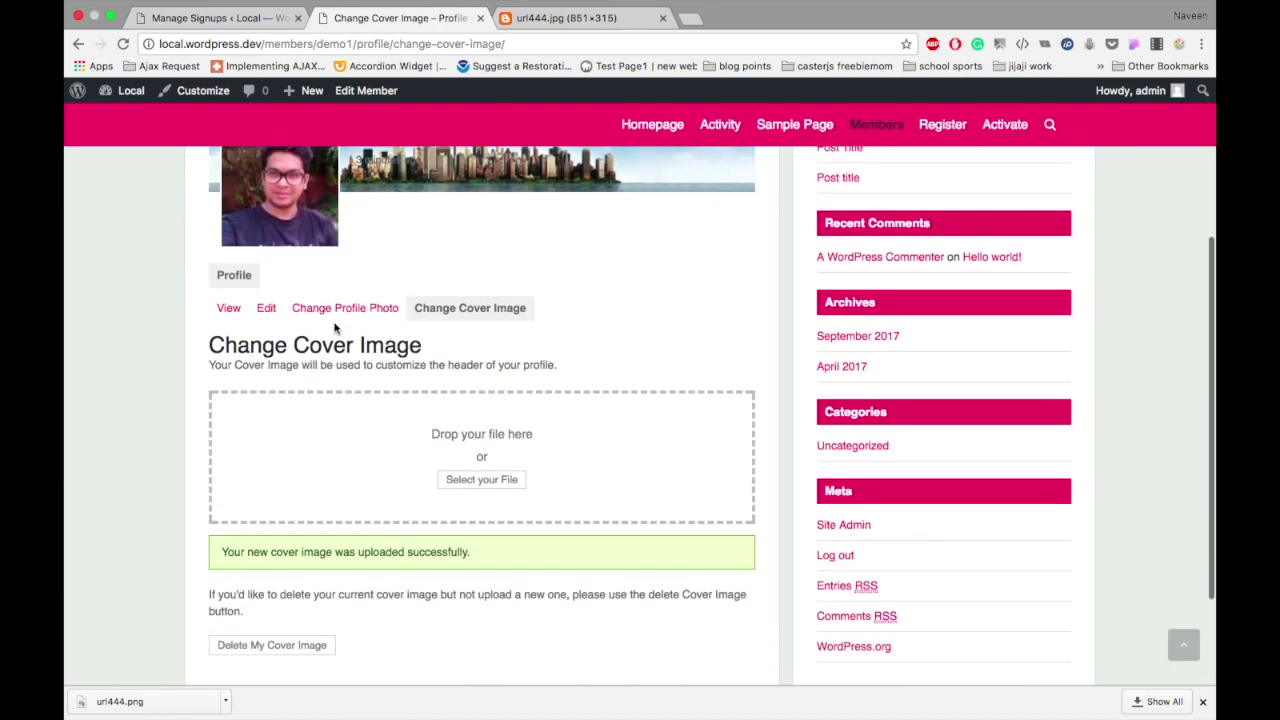
{"action": "left_click", "coordinate": [228, 310]}
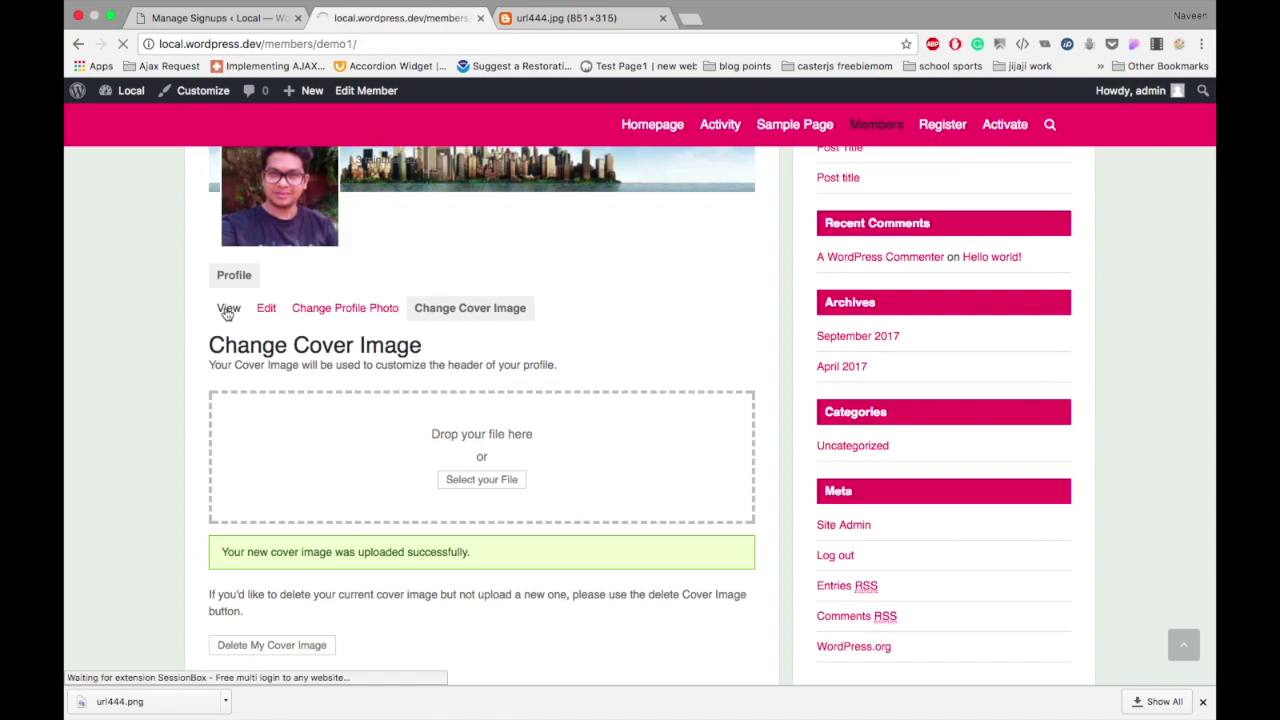
{"action": "scroll", "coordinate": [228, 314], "scroll_direction": "down", "scroll_amount": 6}
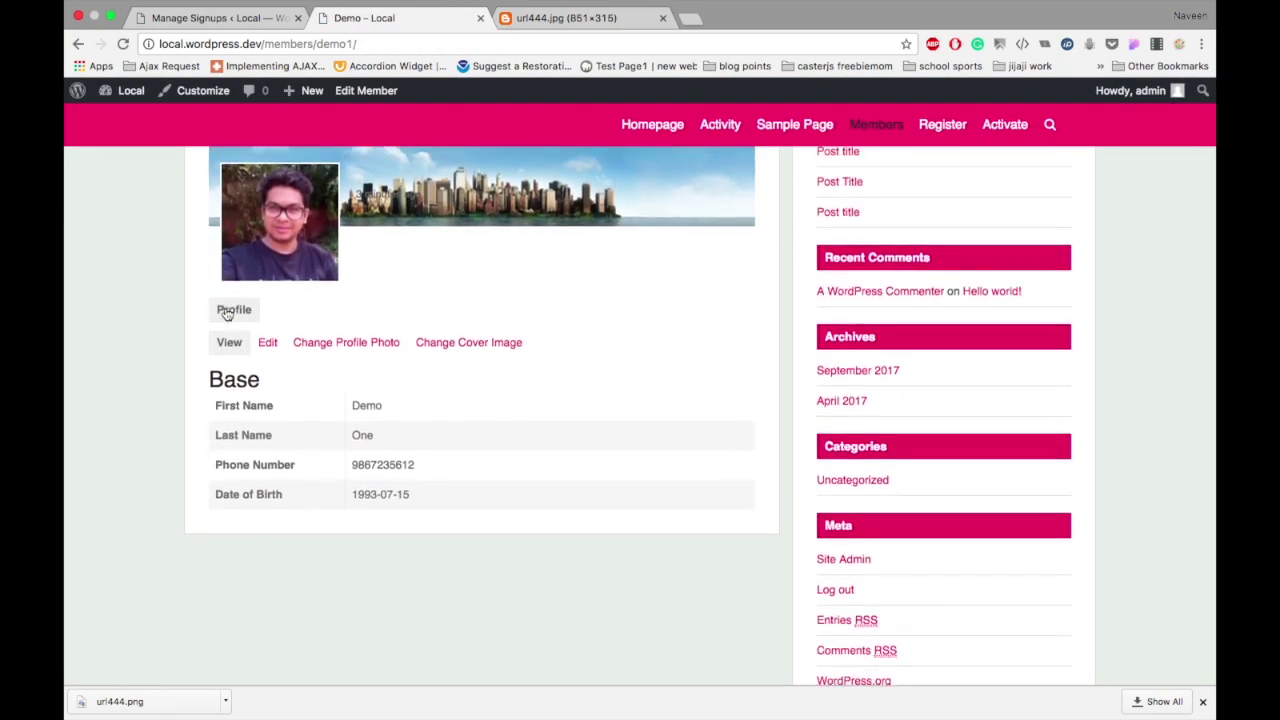
Step: Load the profile URL in a private window to confirm the skyline cover while logged out, then close it
{"action": "left_click", "coordinate": [490, 38]}
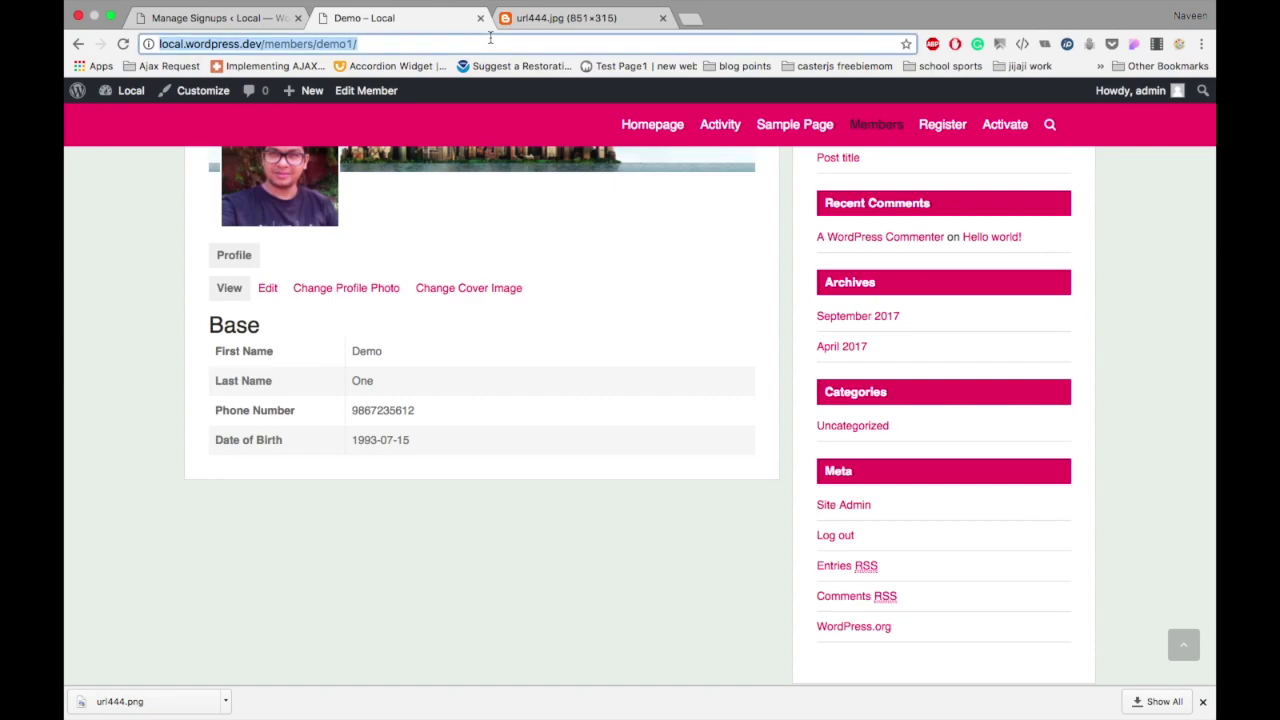
{"action": "type", "text": "local.wordpress.dev/members/demo1/"}
{"action": "key", "text": "Return"}
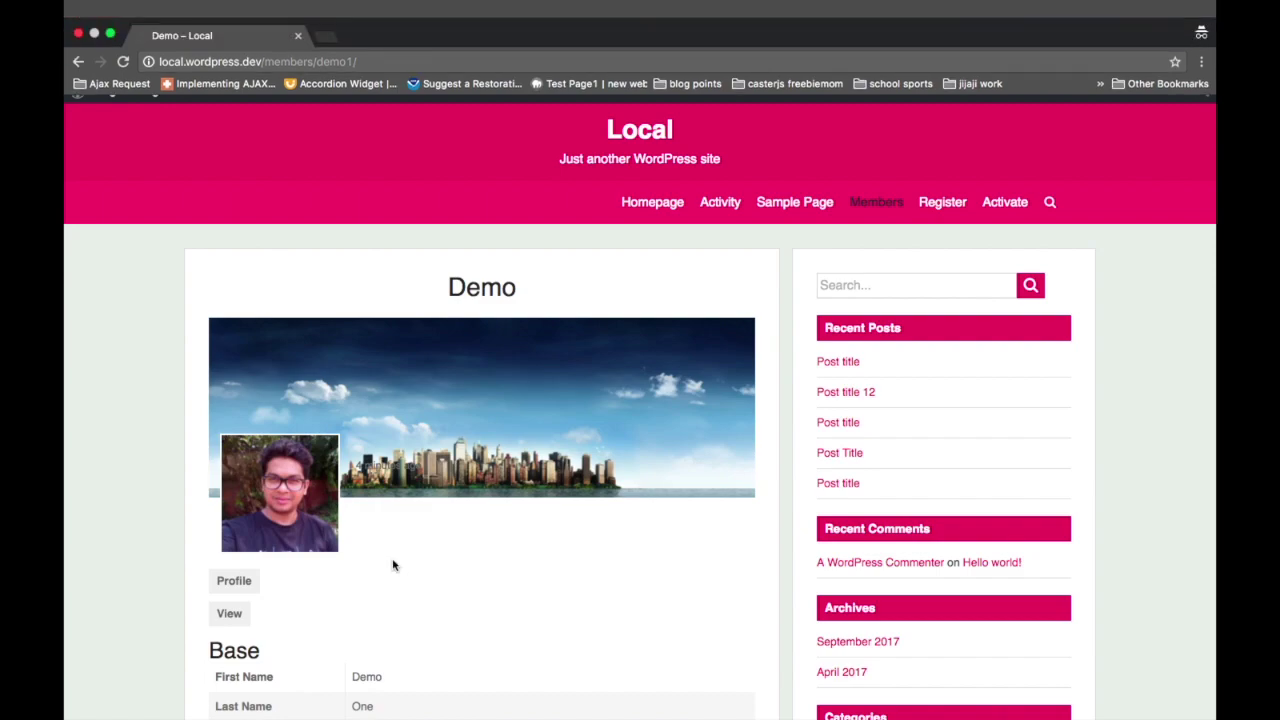
{"action": "scroll", "coordinate": [391, 563], "scroll_direction": "down", "scroll_amount": 5}
{"action": "scroll", "coordinate": [391, 563], "scroll_direction": "up", "scroll_amount": 5}
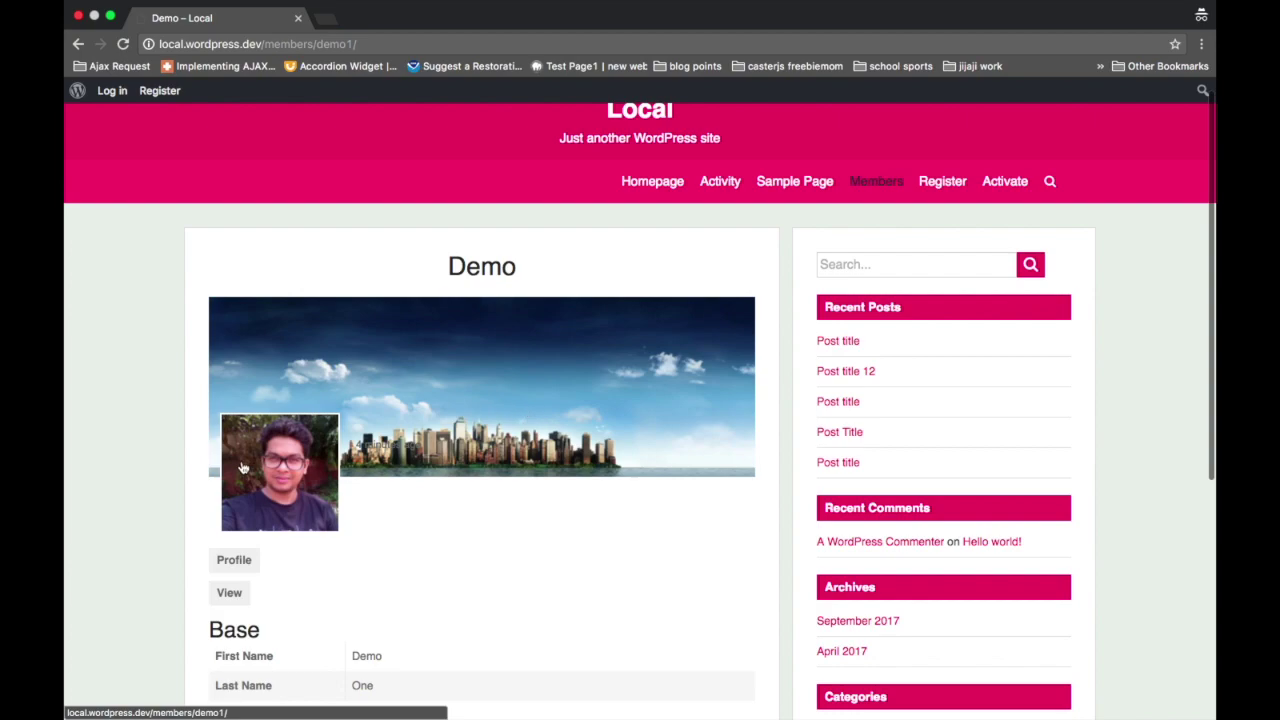
{"action": "left_click", "coordinate": [77, 16]}
{"action": "left_click", "coordinate": [391, 18]}
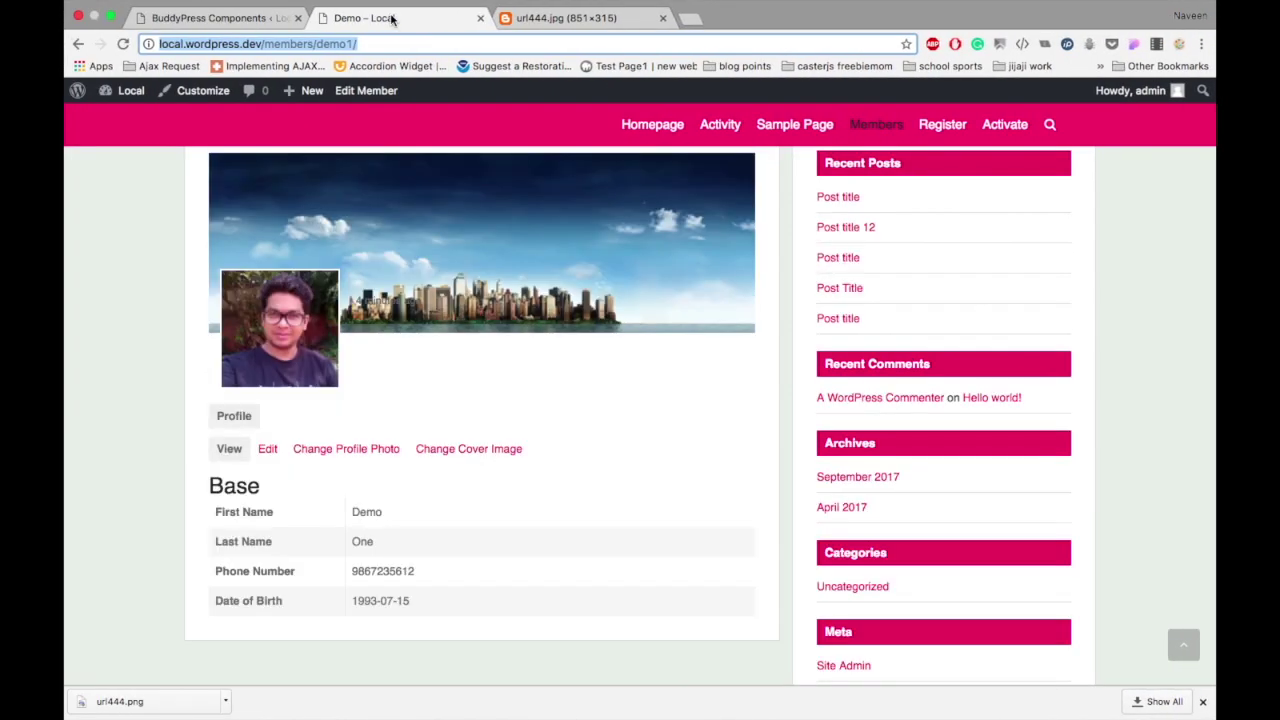
{"action": "left_click", "coordinate": [256, 20]}
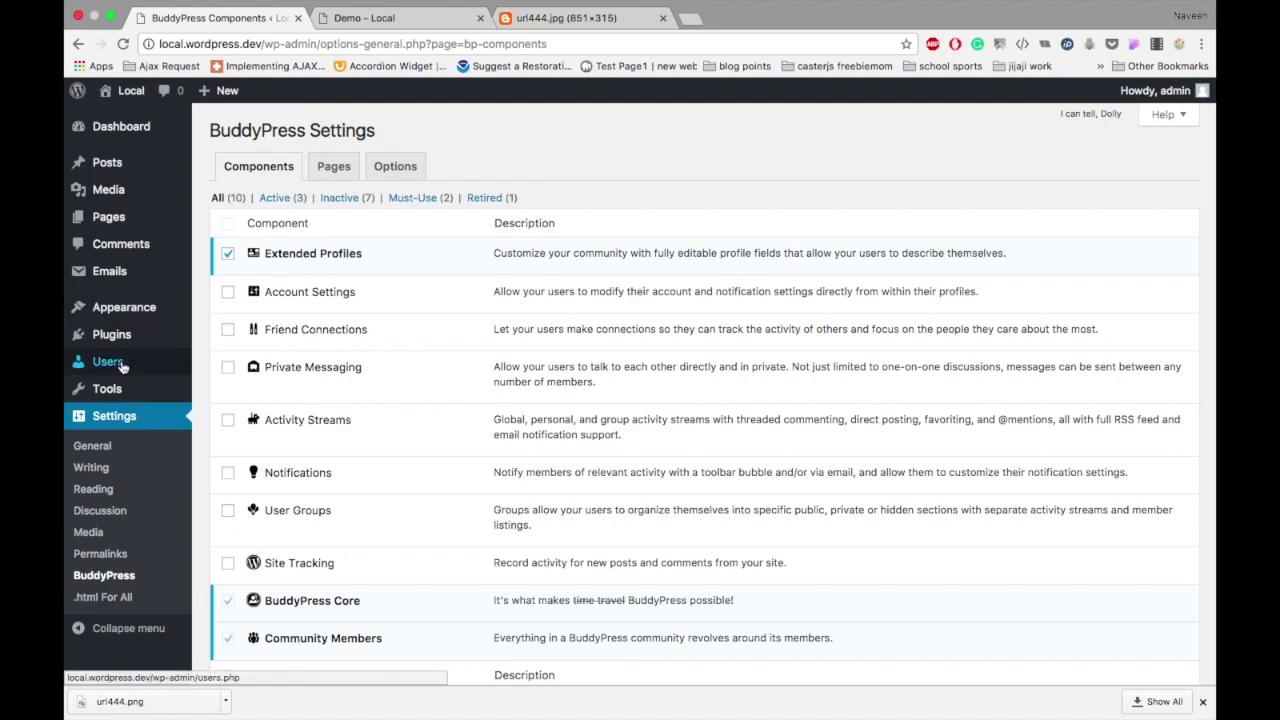
{"action": "mouse_move", "coordinate": [118, 364]}
{"action": "left_click", "coordinate": [207, 455]}
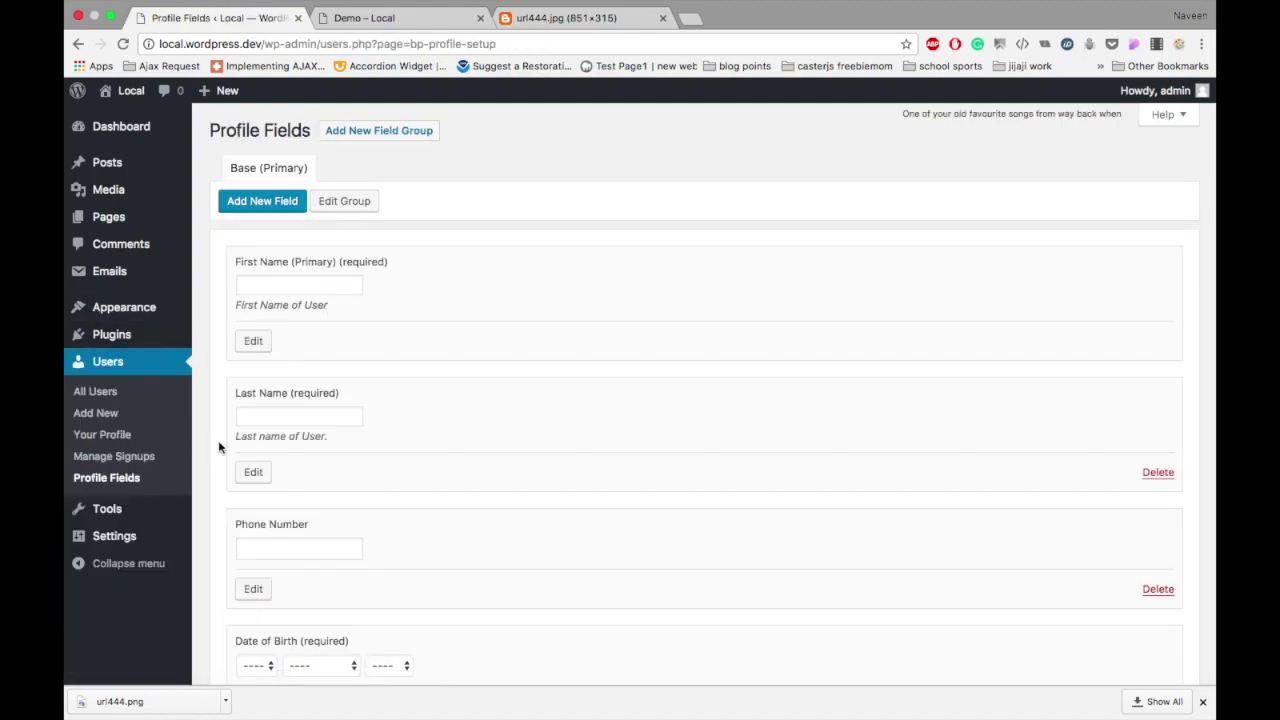
{"action": "scroll", "coordinate": [218, 440], "scroll_direction": "down", "scroll_amount": 3}
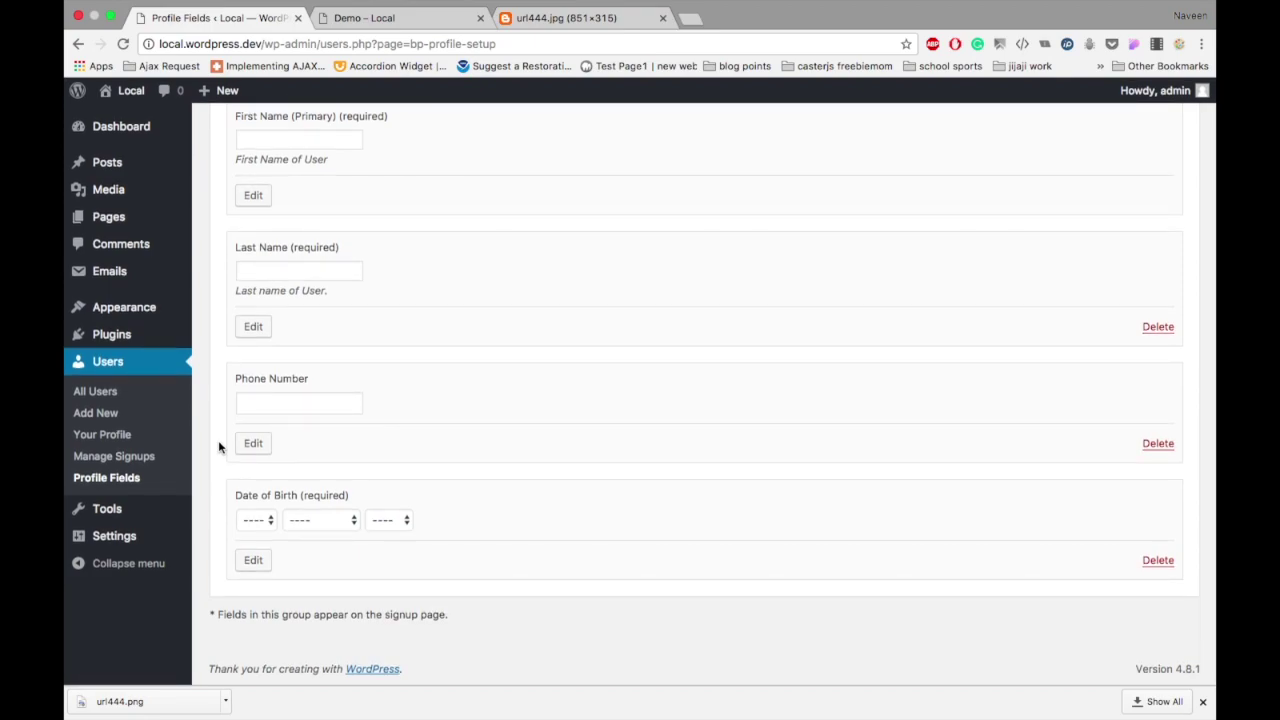
{"action": "scroll", "coordinate": [218, 440], "scroll_direction": "up", "scroll_amount": 1}
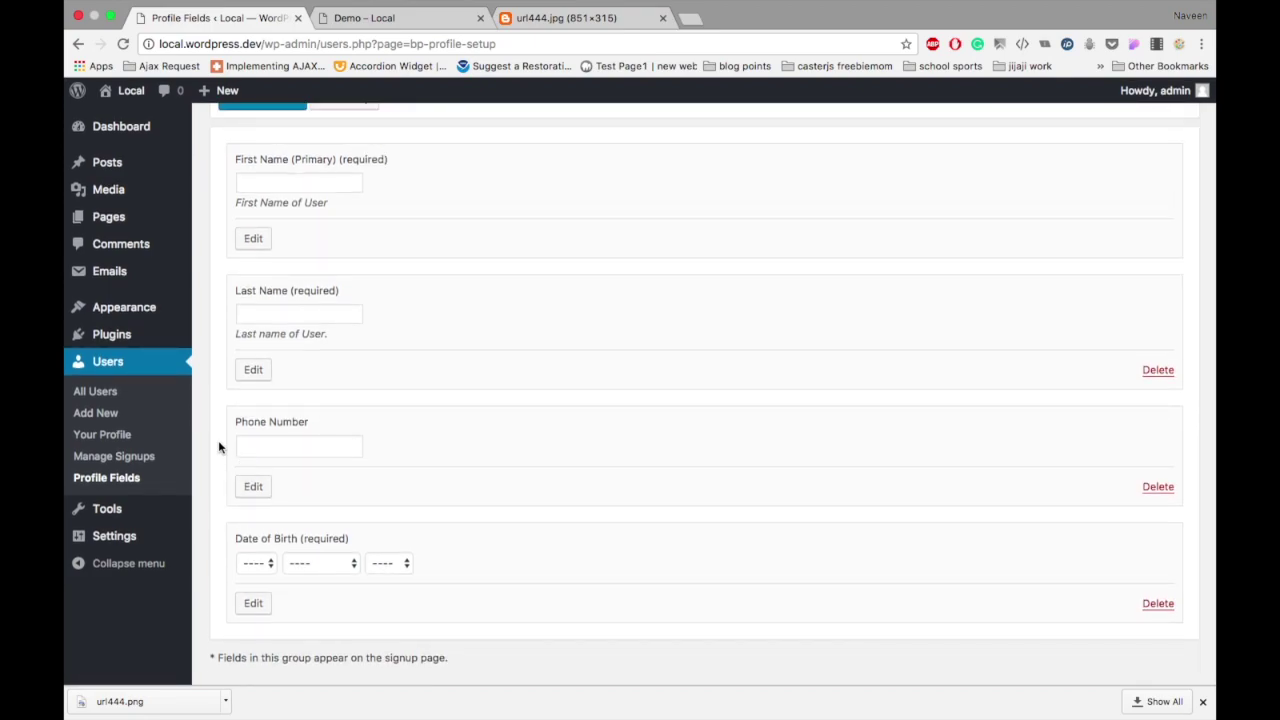
{"action": "left_click", "coordinate": [400, 22]}
{"action": "key", "text": "Return"}
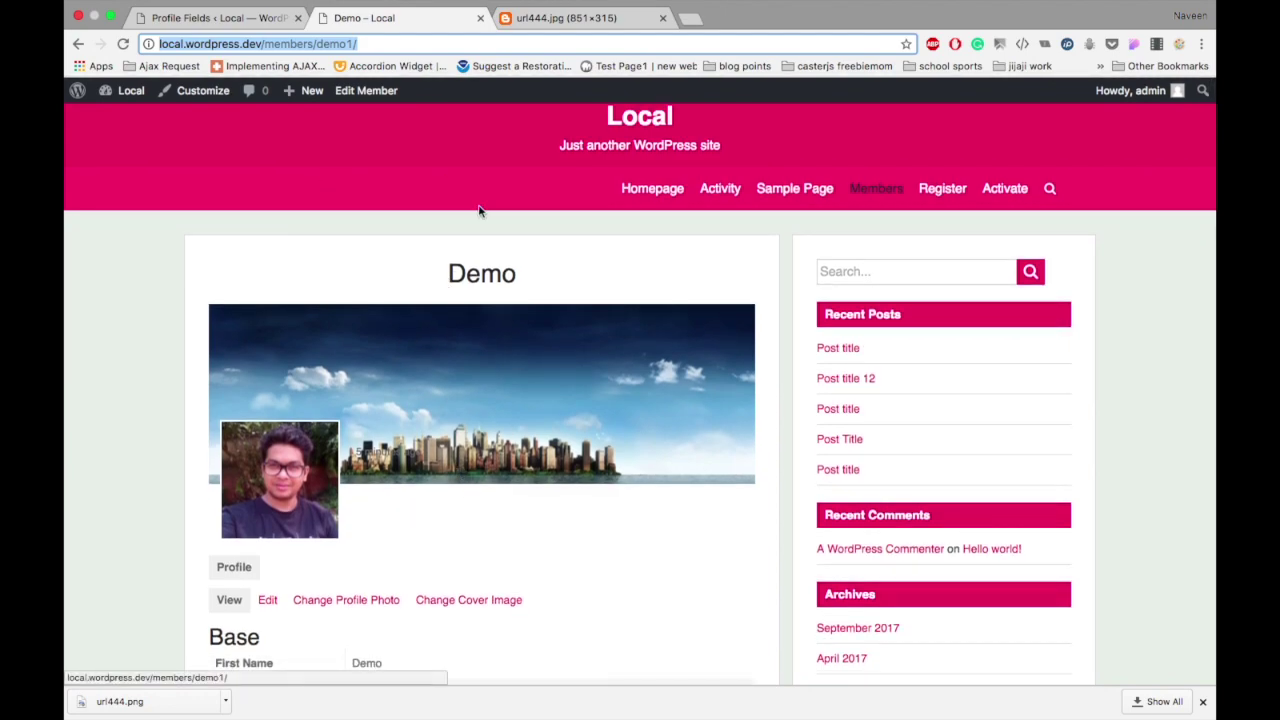
{"action": "scroll", "coordinate": [416, 464], "scroll_direction": "down", "scroll_amount": 3}
{"action": "scroll", "coordinate": [416, 464], "scroll_direction": "down", "scroll_amount": 2}
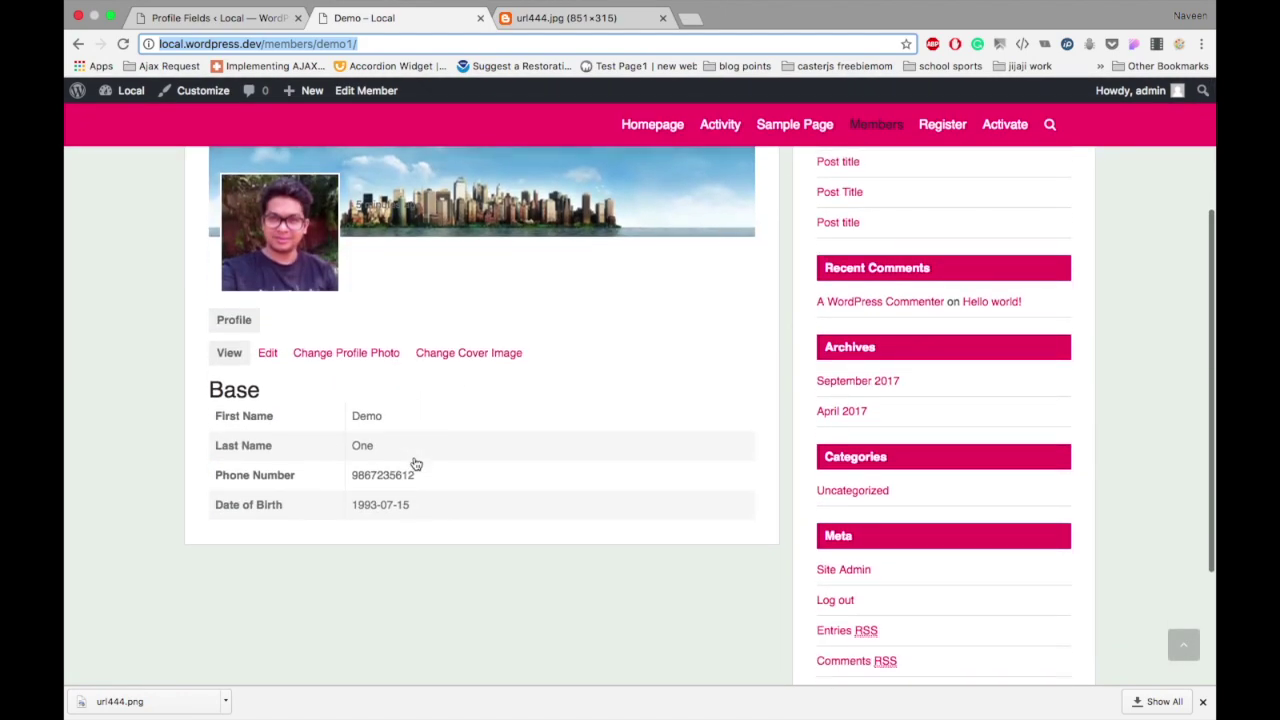
{"action": "scroll", "coordinate": [386, 284], "scroll_direction": "up", "scroll_amount": 5}
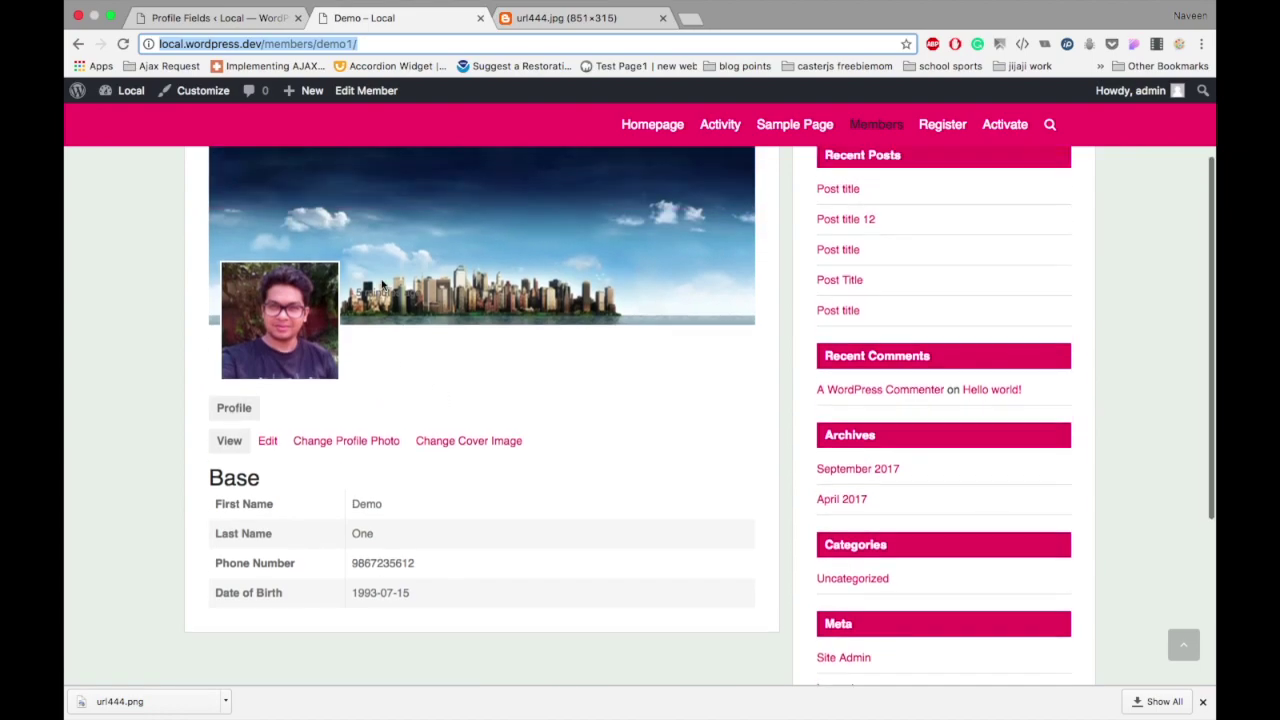
{"action": "scroll", "coordinate": [381, 286], "scroll_direction": "down", "scroll_amount": 3}
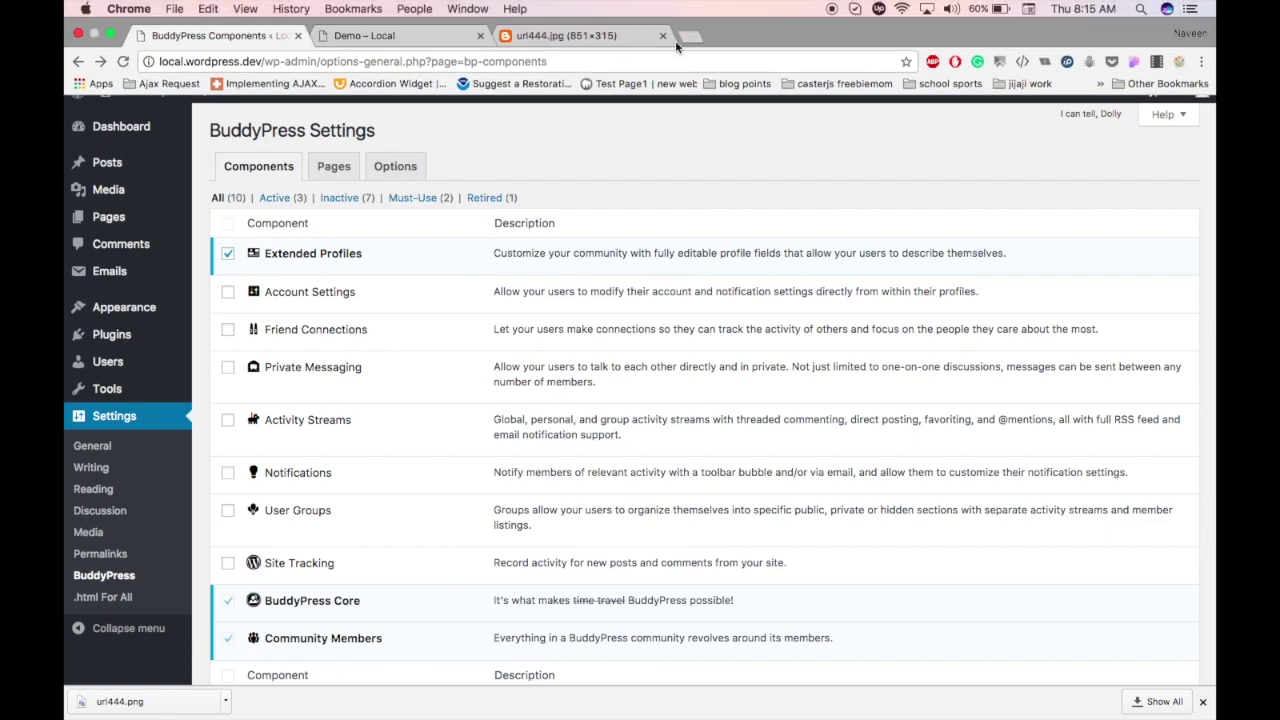
Step: Close the url444.jpg image tab, leaving the BuddyPress Components settings in view
{"action": "left_click", "coordinate": [662, 18]}
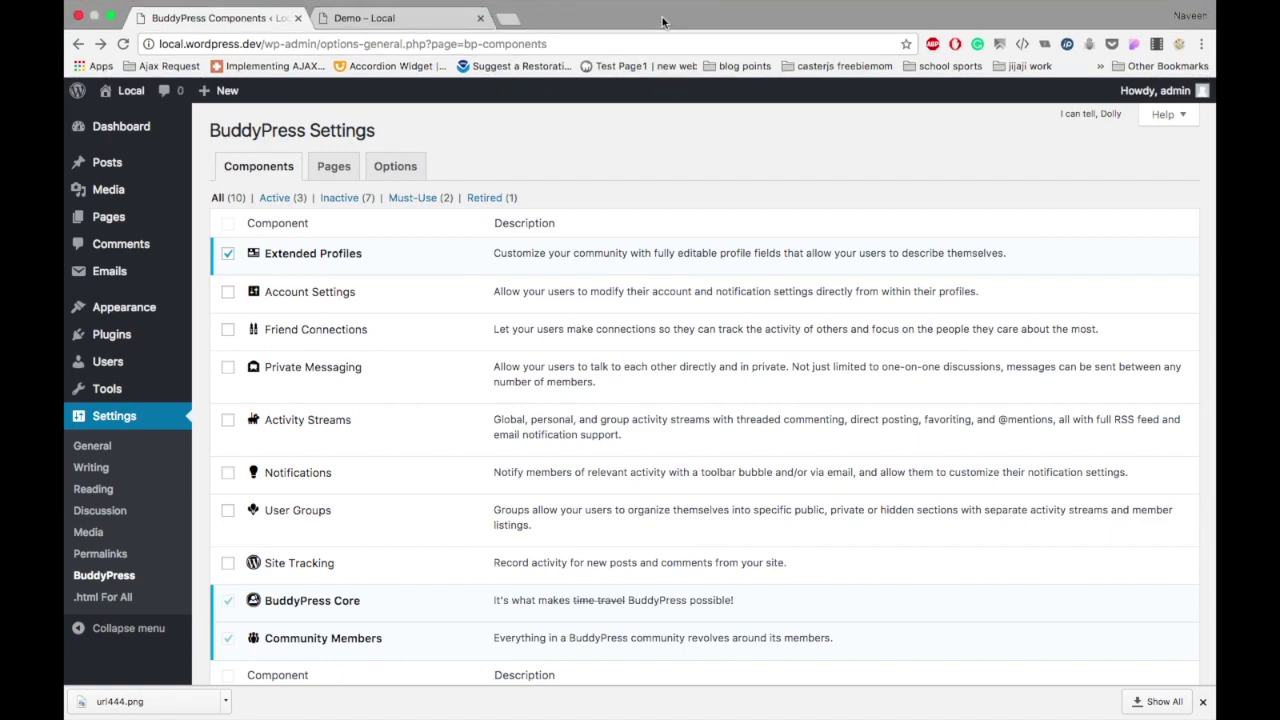